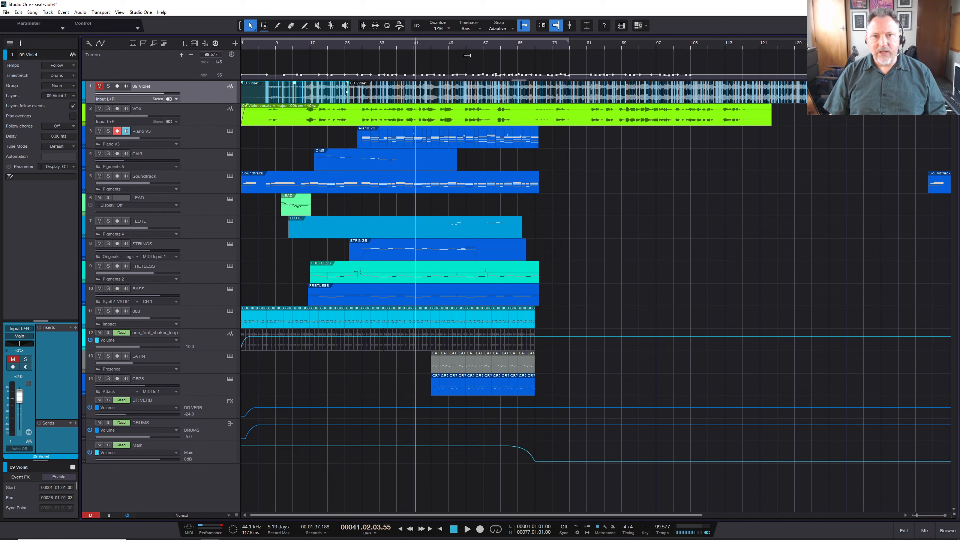
- Solo the 09 Violet track and play it from the start of the song to about bar 10
mouse_move(119, 137)
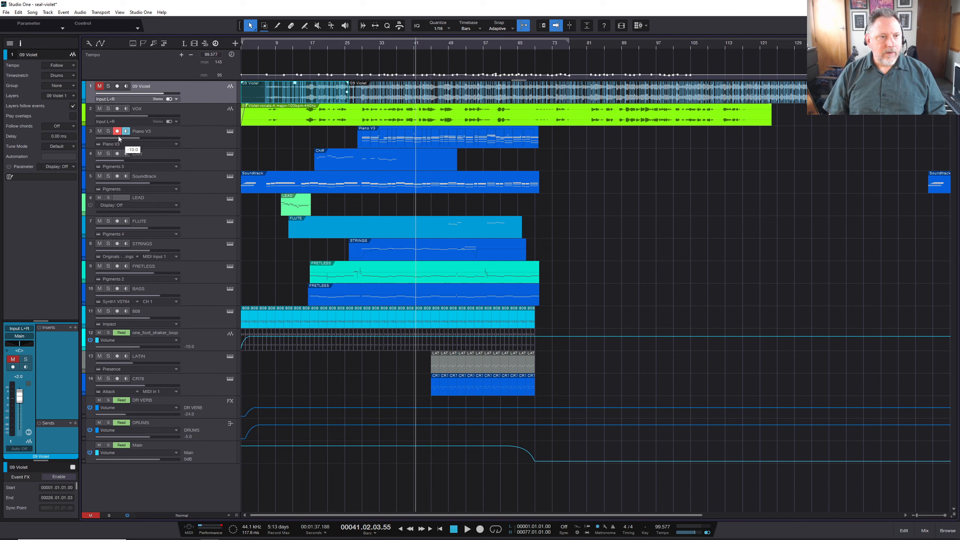
click(108, 86)
key(KP_0)
key(KP_0)
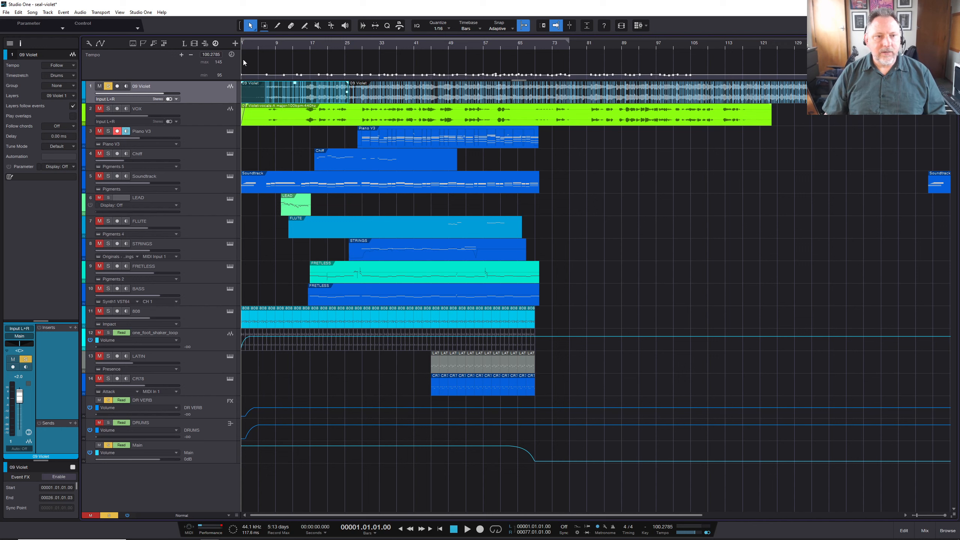
click(255, 45)
key(space)
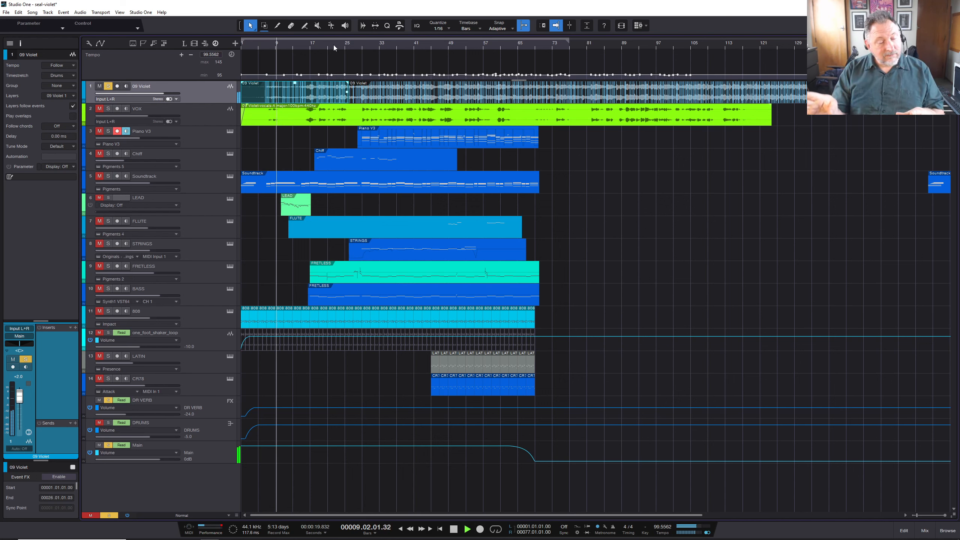
key(space)
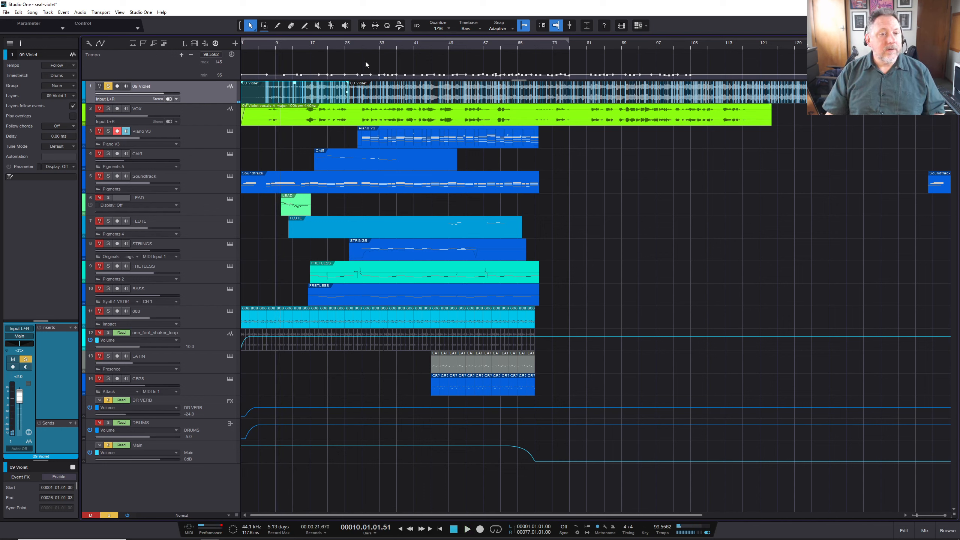
- Enlarge the tempo track to examine the song's tempo changes, and shrink it back to a compact height
drag(226, 79, 222, 153)
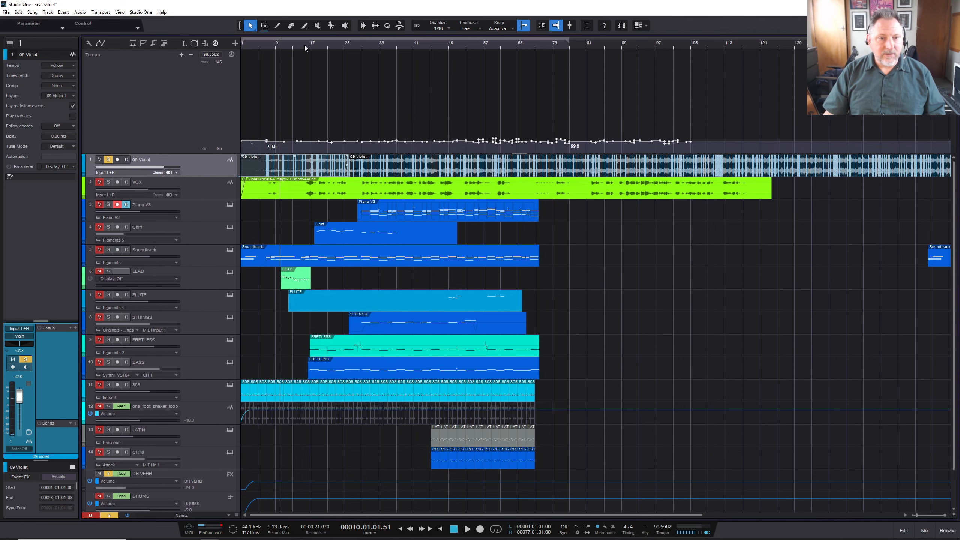
scroll(328, 60, up, 5)
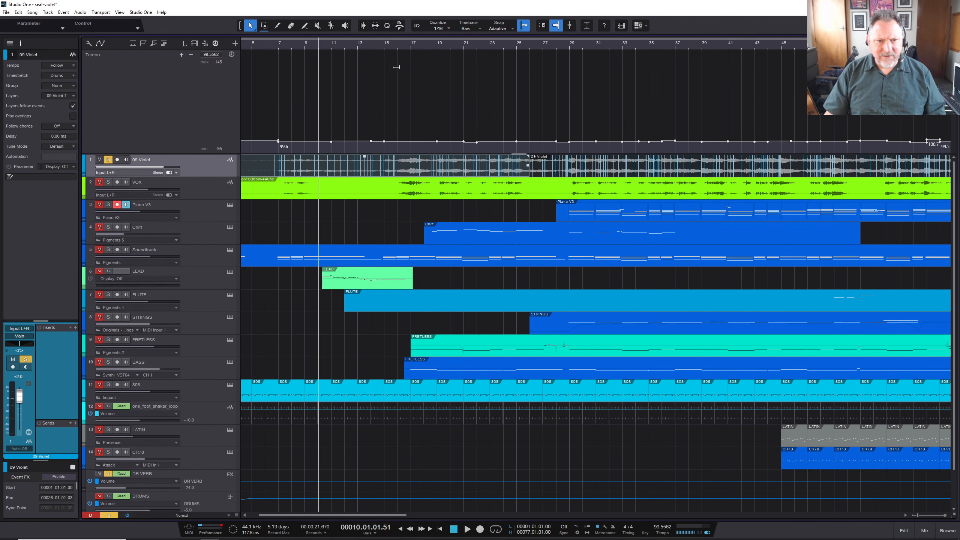
scroll(419, 47, down, 2)
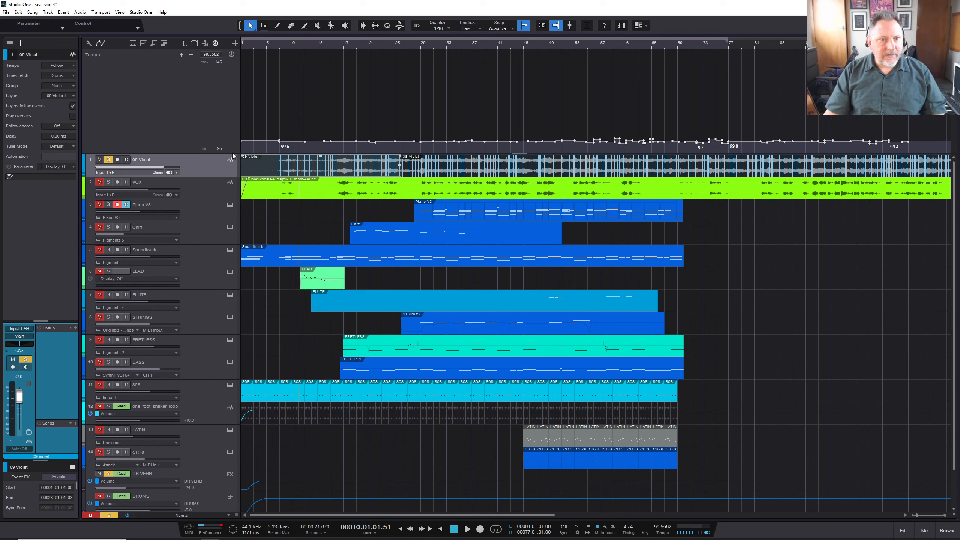
drag(233, 153, 233, 100)
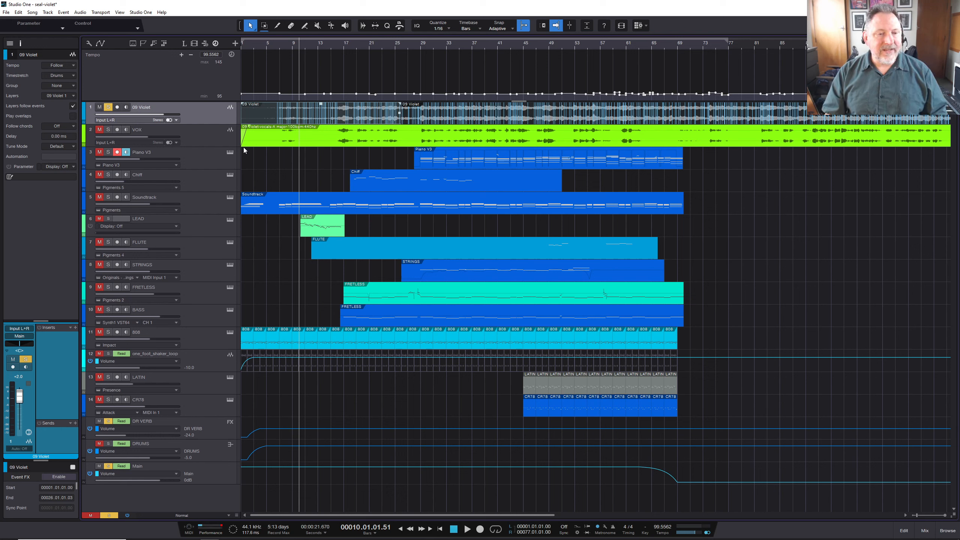
- Unsolo and mute the 09 Violet track, and show the mixer below the arrangement
click(109, 107)
click(99, 107)
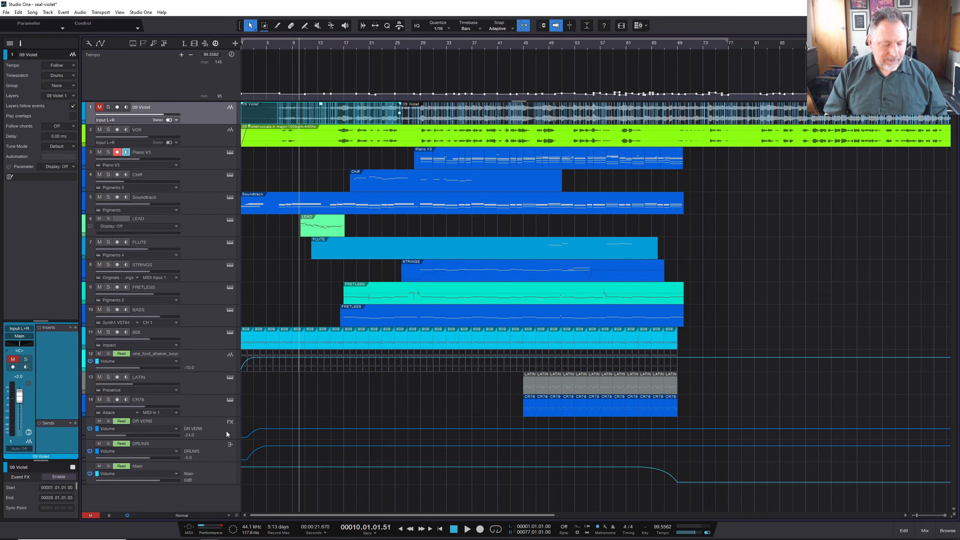
key(F3)
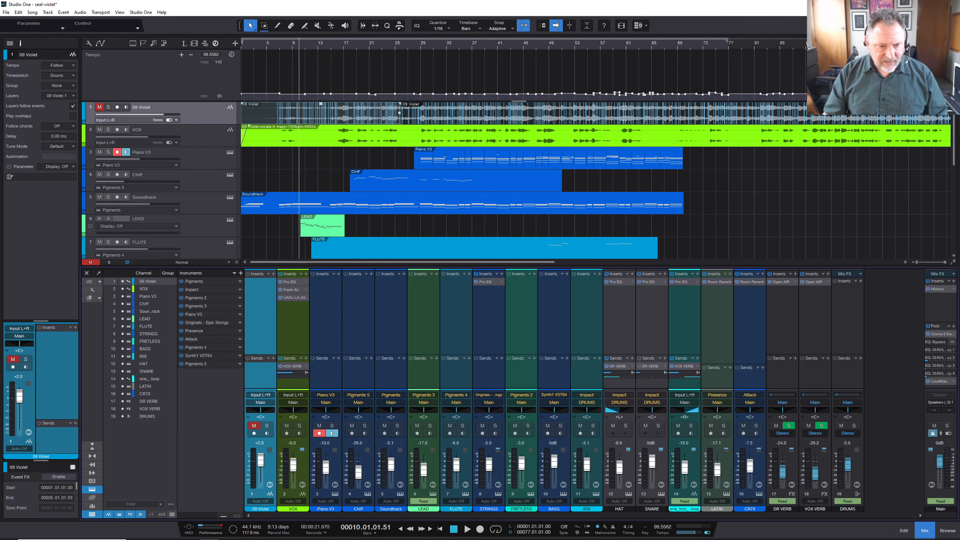
click(127, 262)
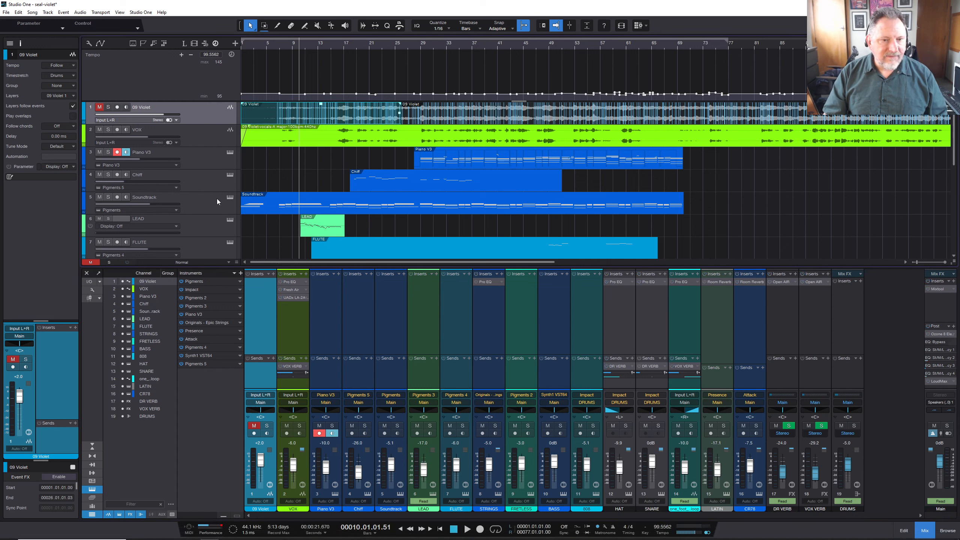
- Play the mix briefly from bar 16 with the reference track muted
click(343, 48)
click(337, 49)
key(space)
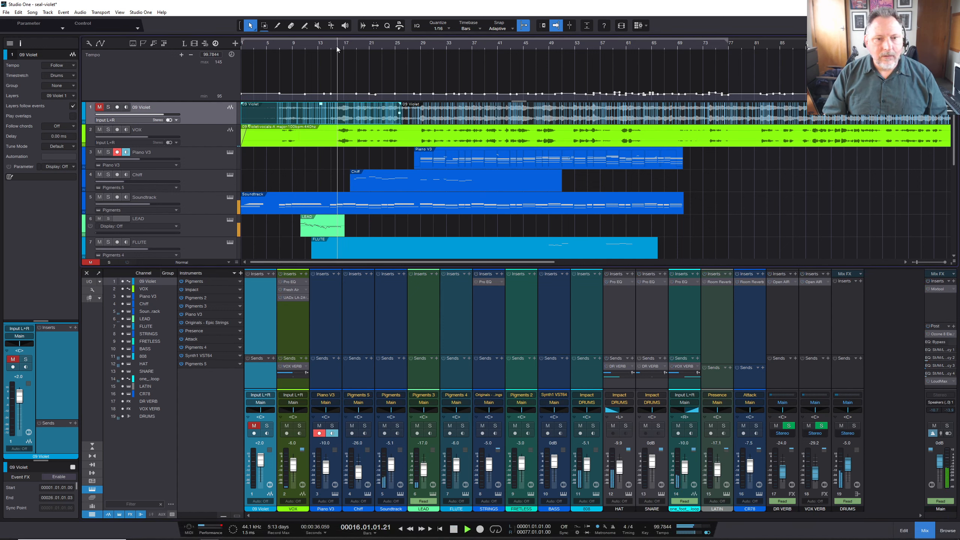
key(space)
- Solo the VOX track and play the vocal from bar 14 to about bar 20
click(108, 130)
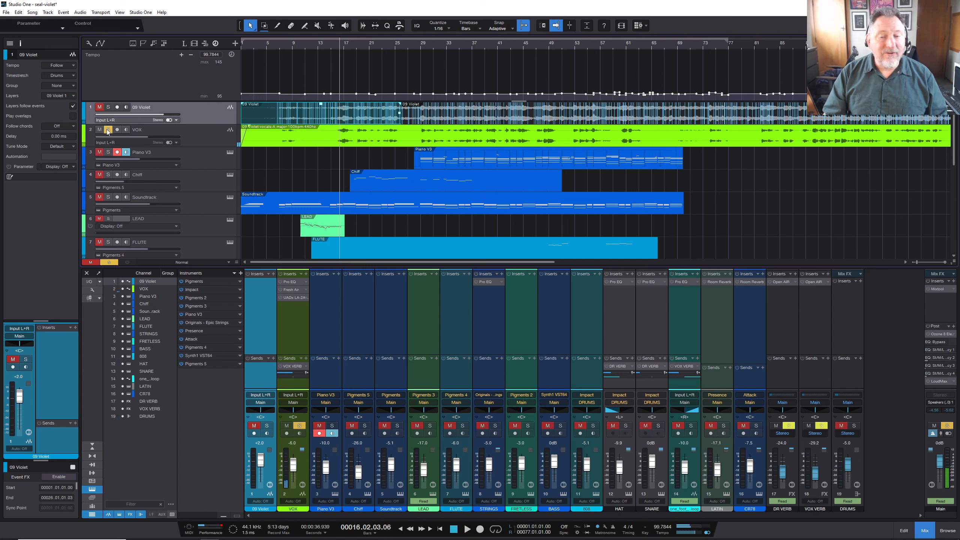
click(326, 48)
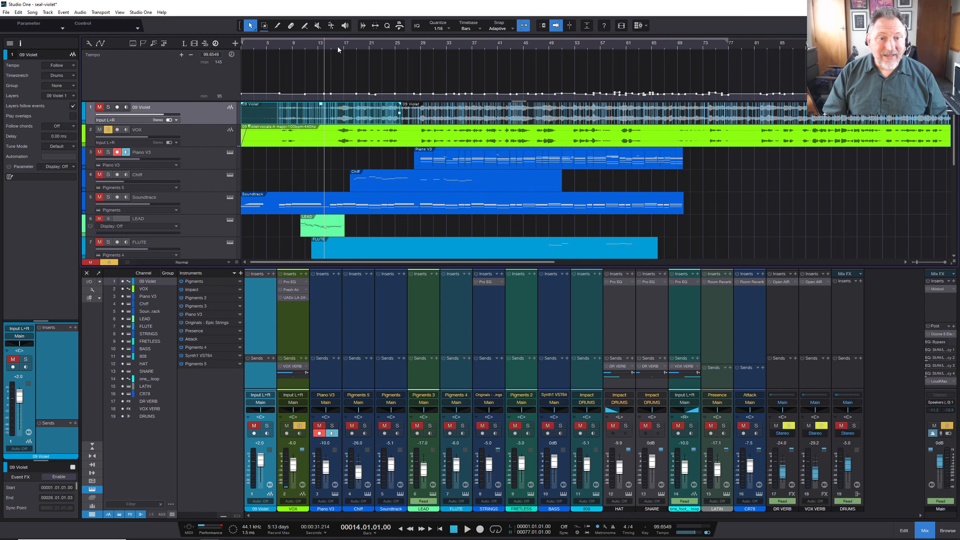
key(space)
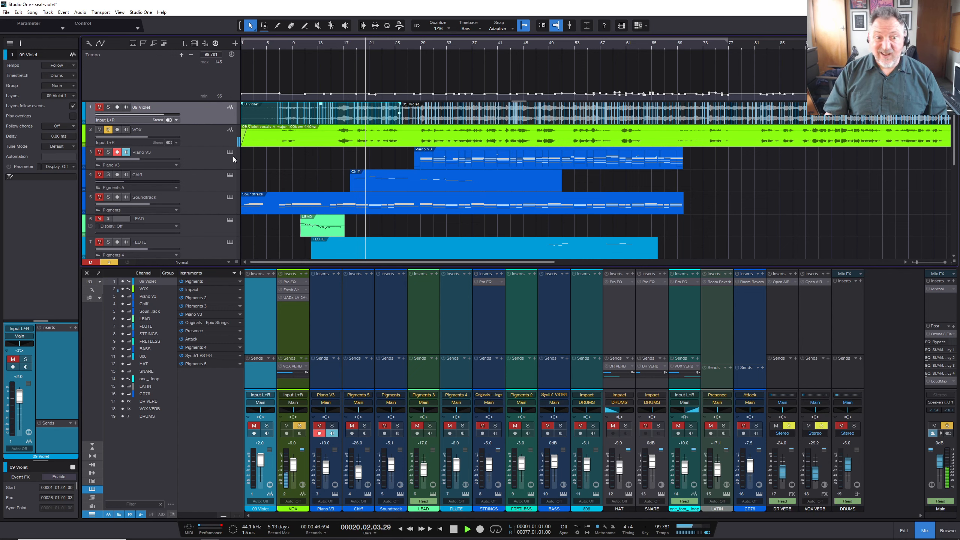
key(space)
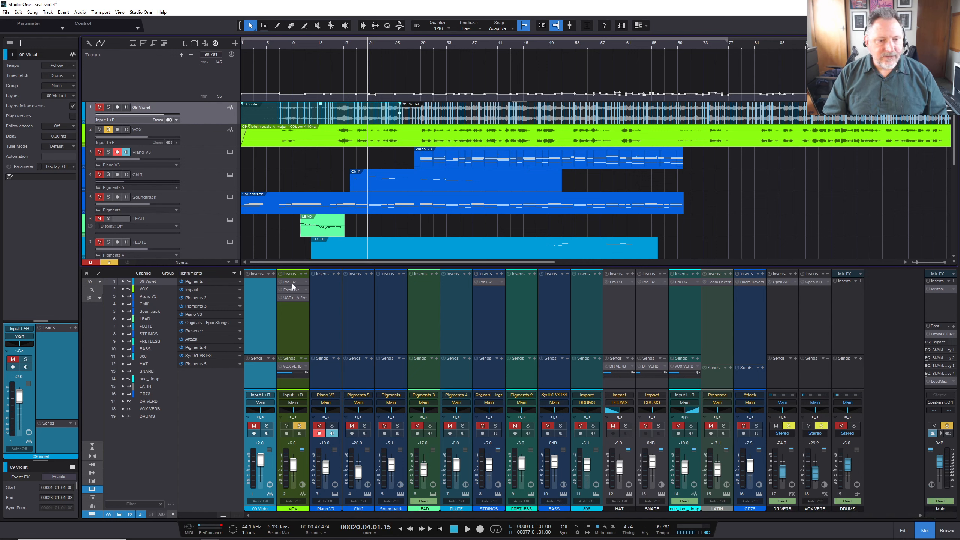
- Inspect the VOX channel's Pro EQ, Fresh Air and UADx LA-2A Tube Compressor inserts, and return the playhead to bar 14
click(292, 284)
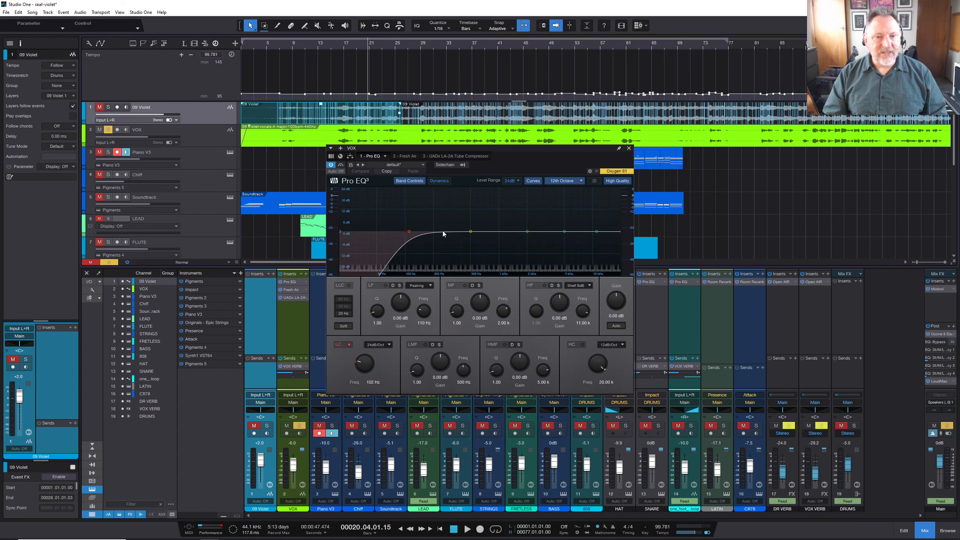
click(413, 159)
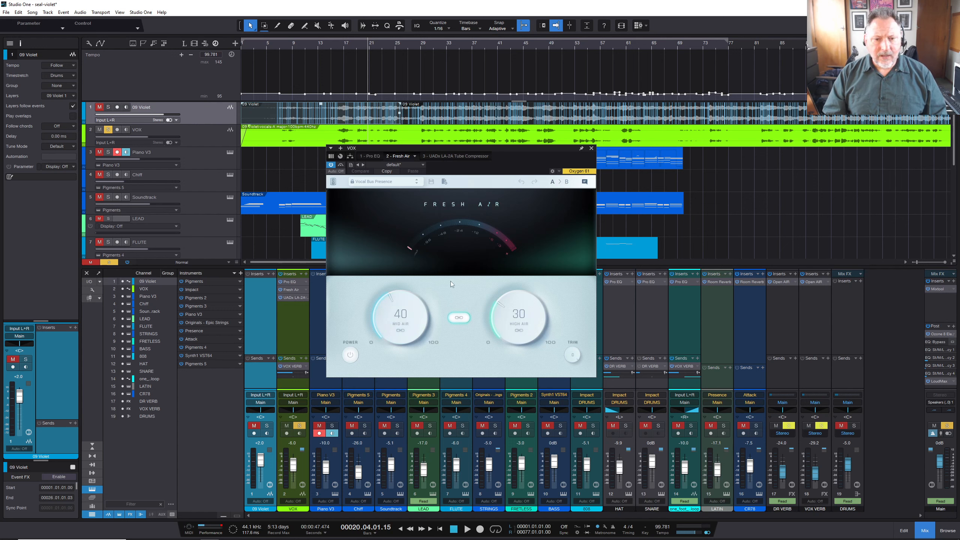
click(446, 156)
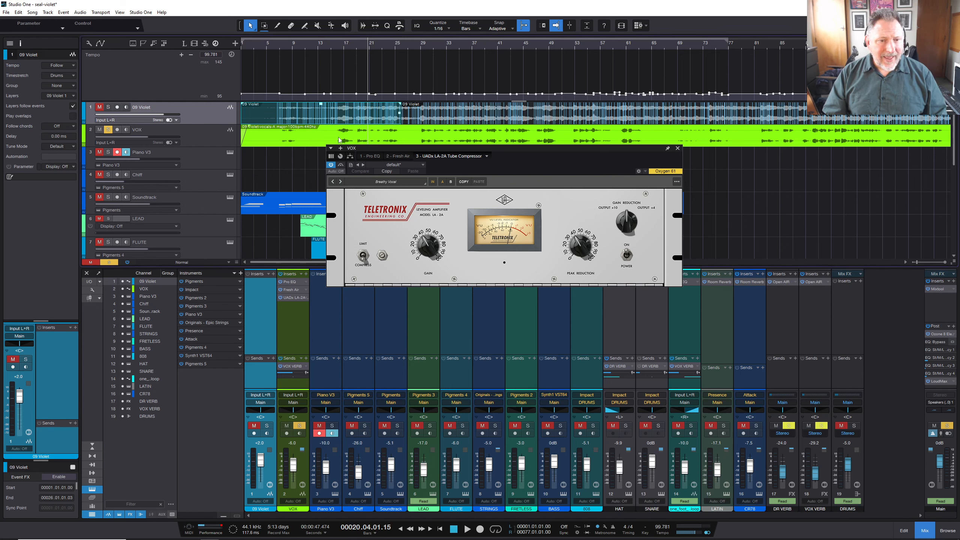
drag(390, 148, 401, 147)
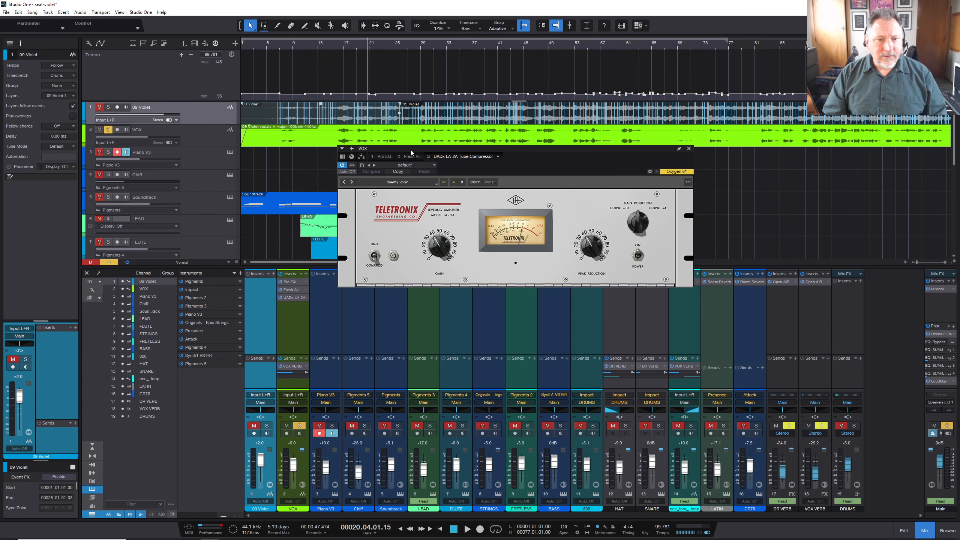
click(327, 49)
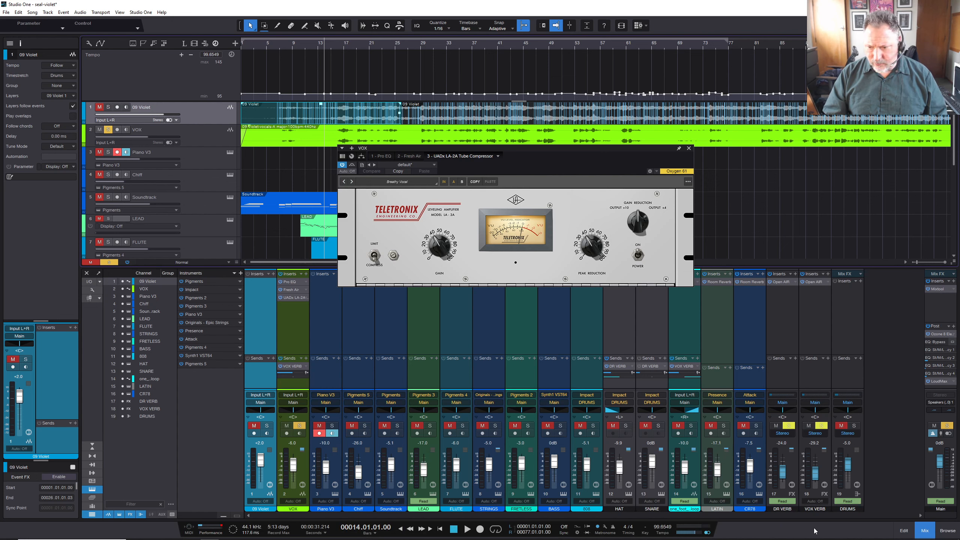
- Inspect the impulse response and EQ settings of the VOX VERB channel's Open AIR reverb, and play the soloed vocal again
click(813, 282)
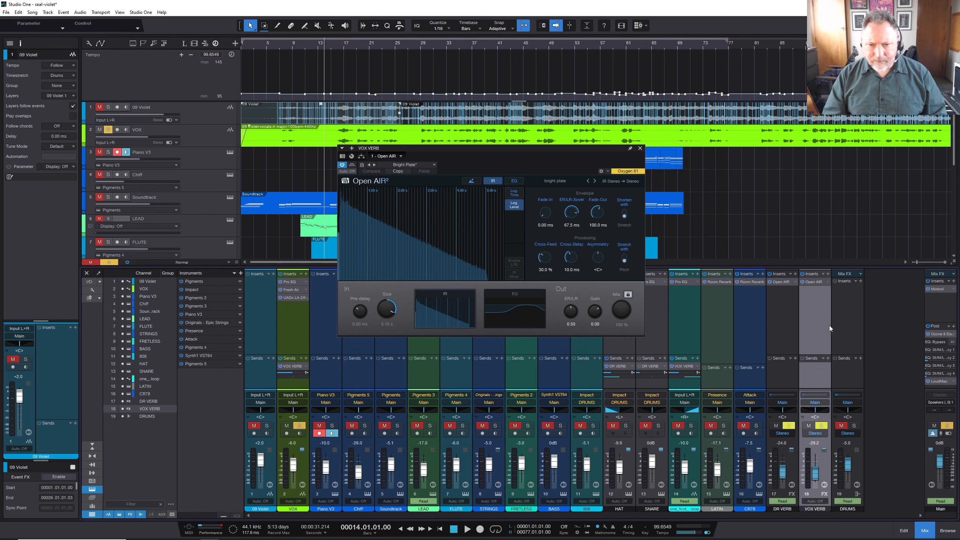
click(513, 182)
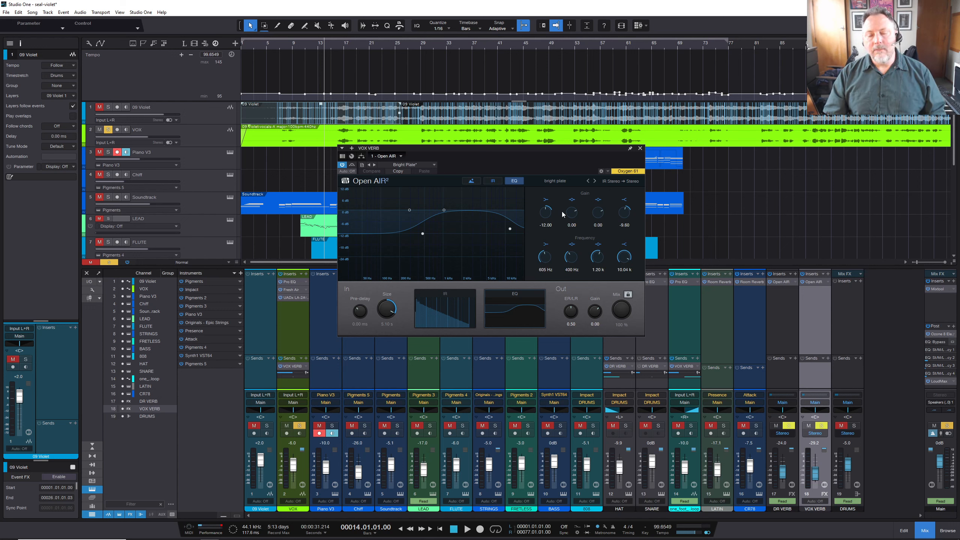
click(641, 148)
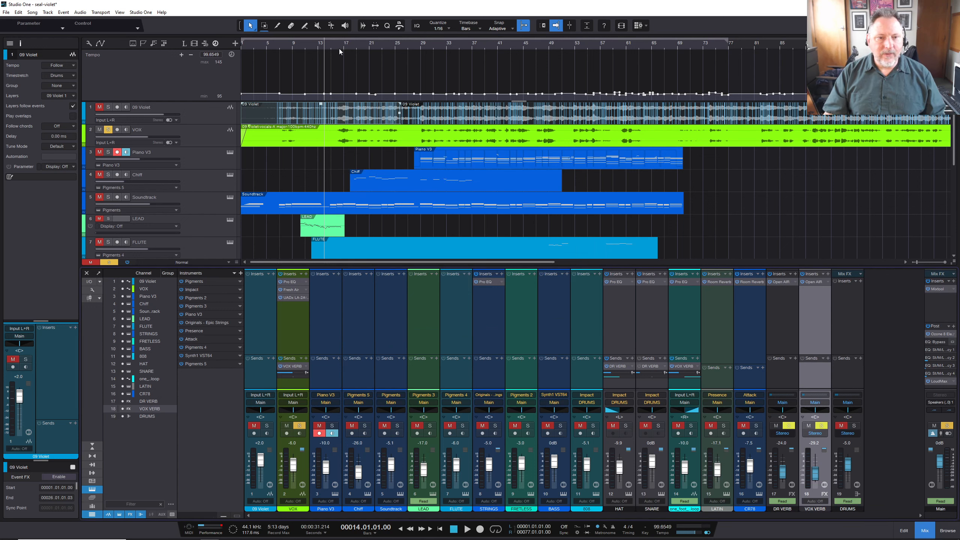
click(336, 47)
key(space)
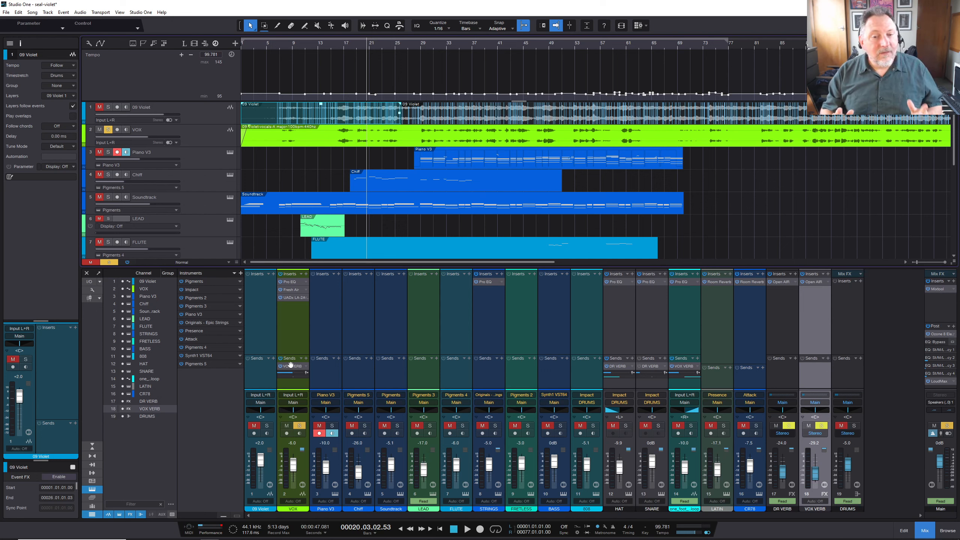
- Open the Soundtrack track's Pigments instrument, move its window clear of the track list, and solo and select the track for live playing
click(228, 197)
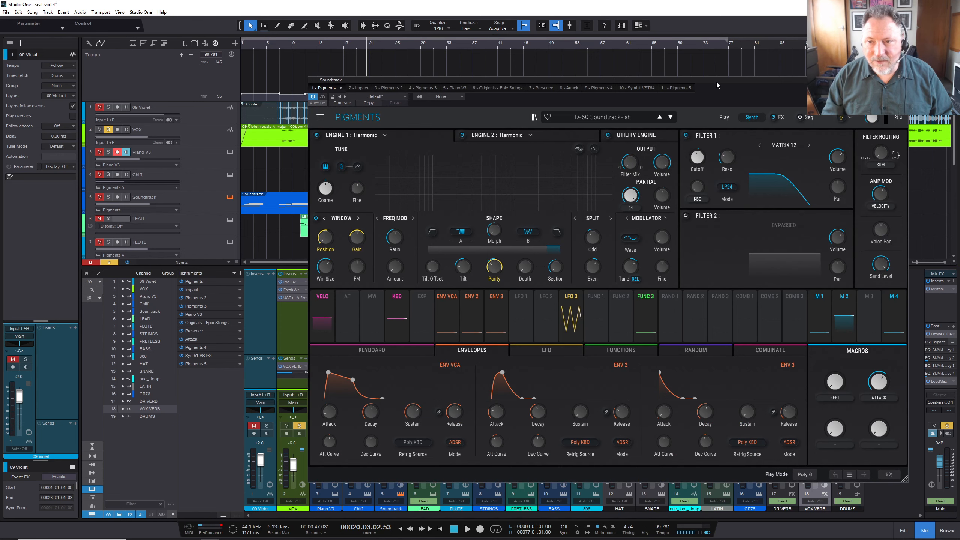
drag(716, 81, 592, 70)
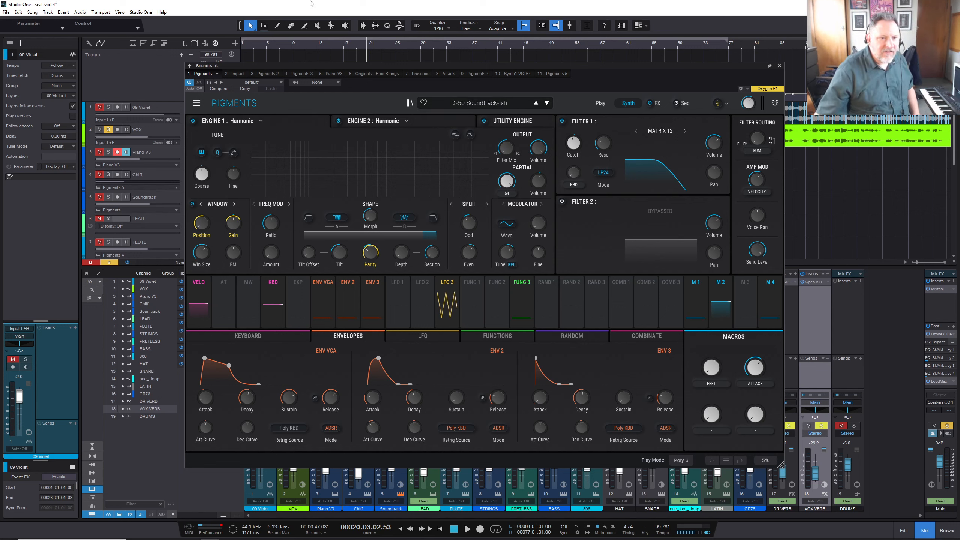
click(109, 198)
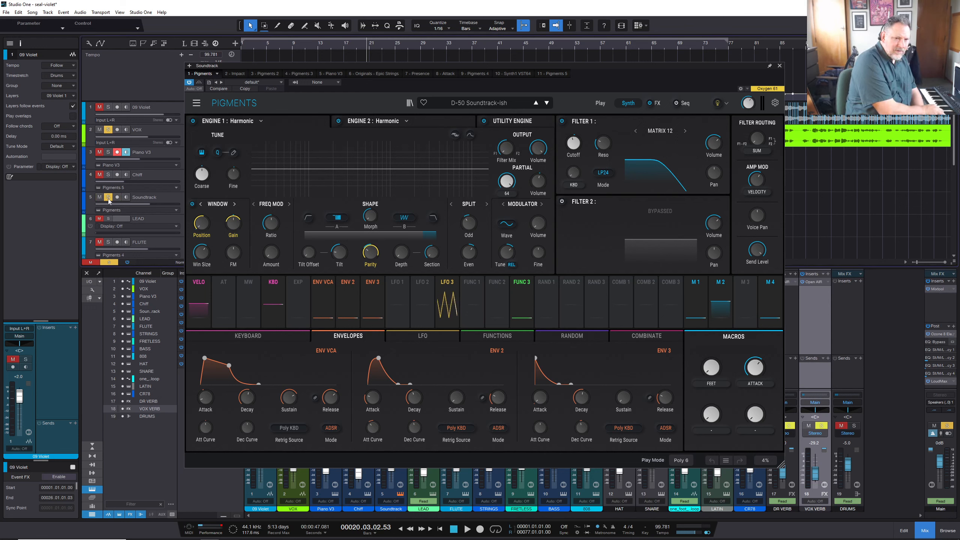
click(172, 203)
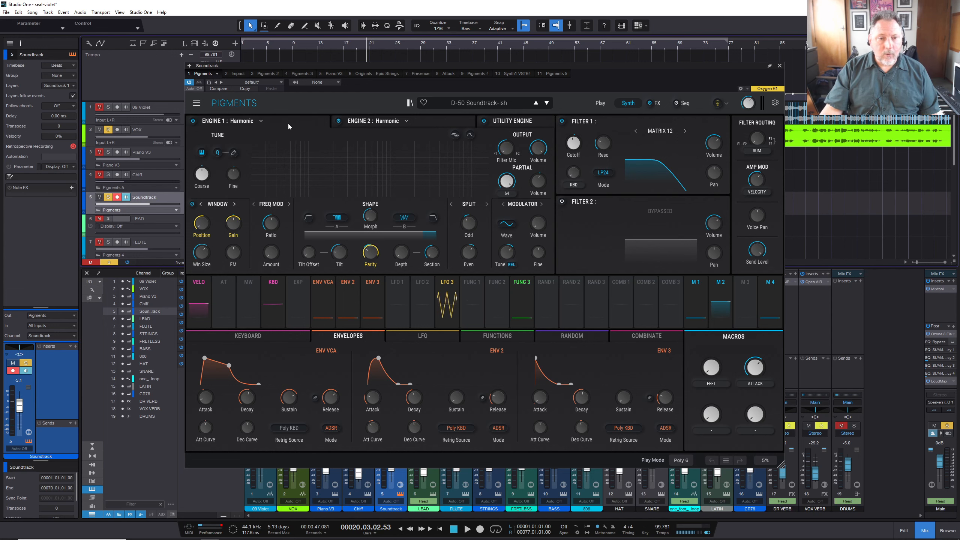
- Audition the D-50 Soundtrack-ish patch with Engine 1 and Engine 2 switched on and off, and view the Utility Engine's settings
click(339, 121)
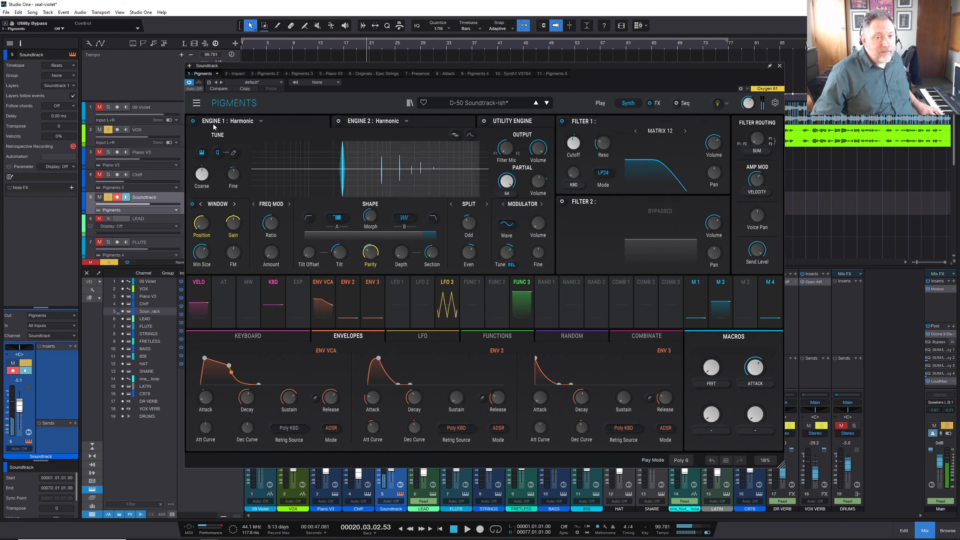
click(192, 121)
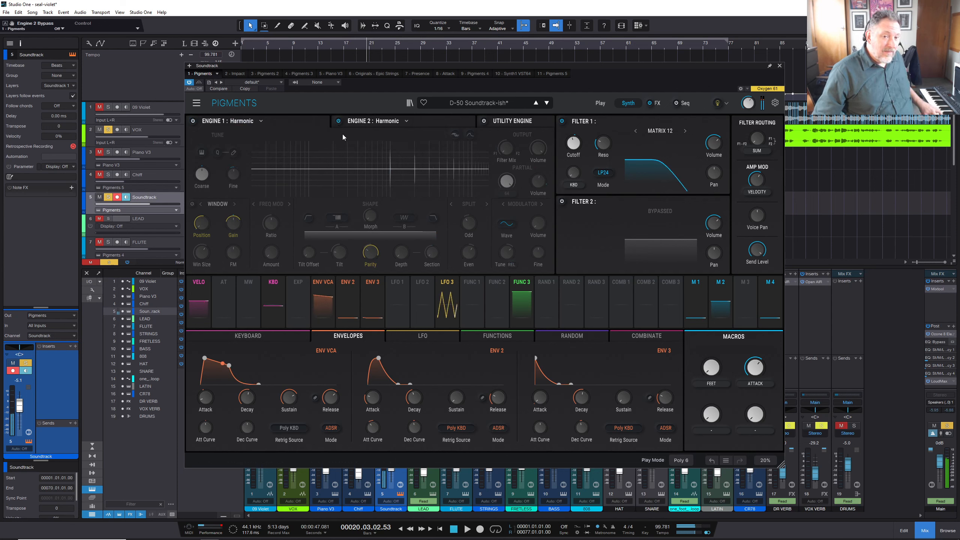
click(193, 121)
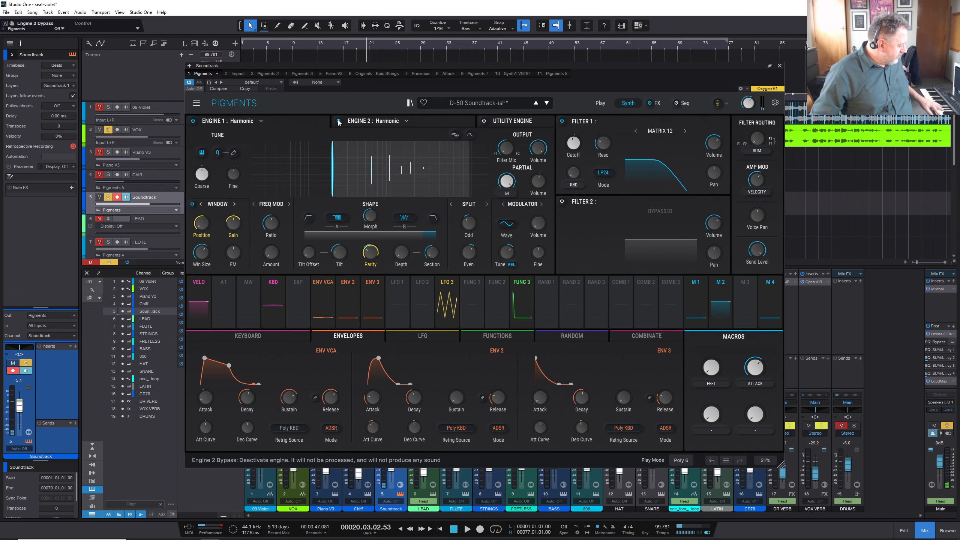
click(338, 123)
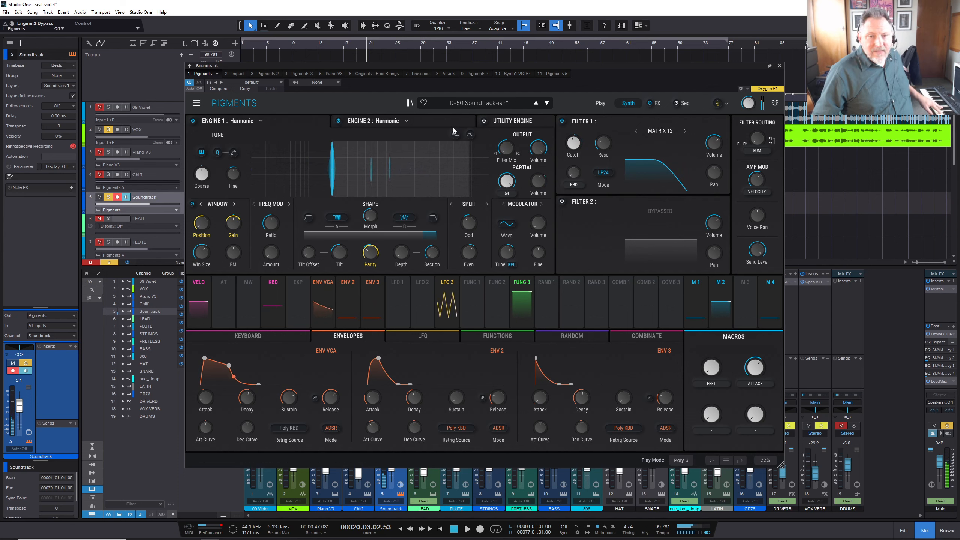
click(339, 121)
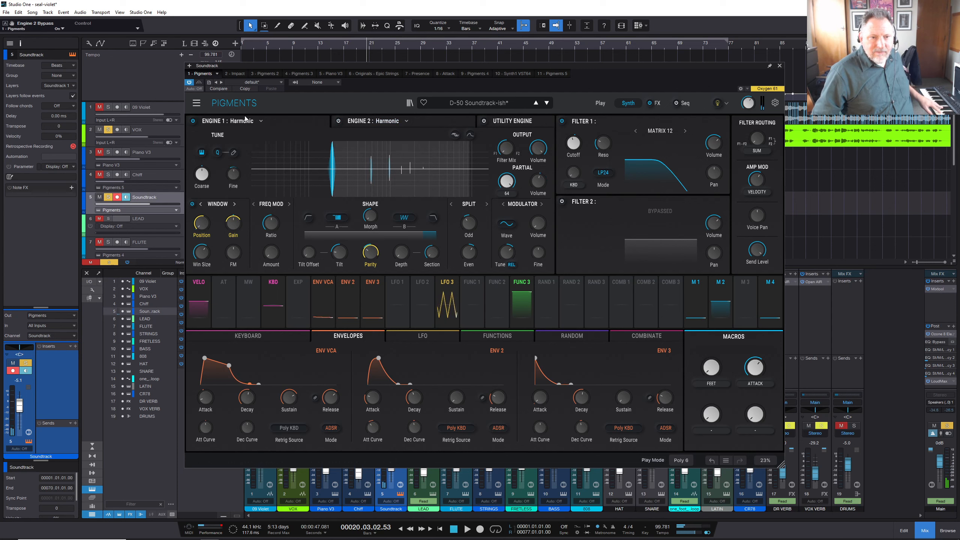
click(512, 121)
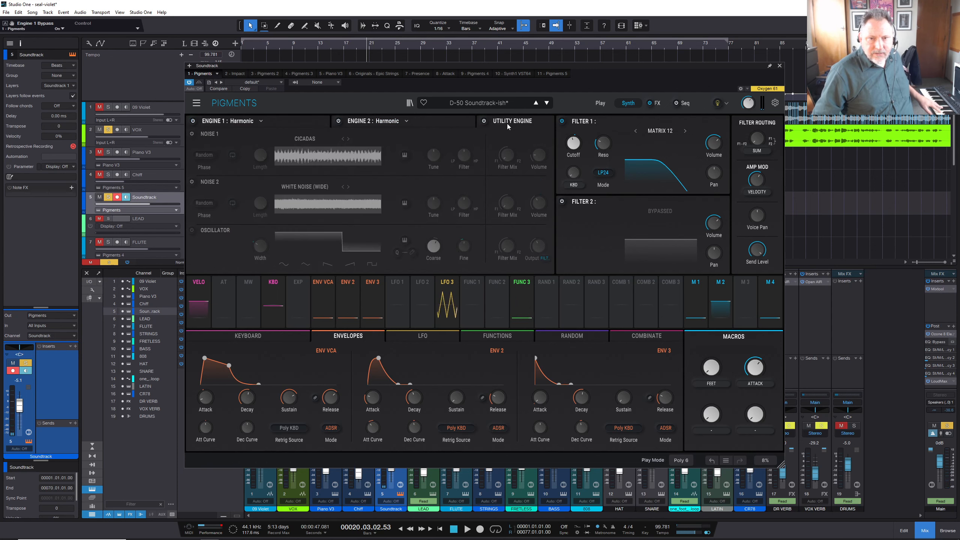
- Switch the Utility Engine on in the Soundtrack patch and close the Pigments window
click(485, 121)
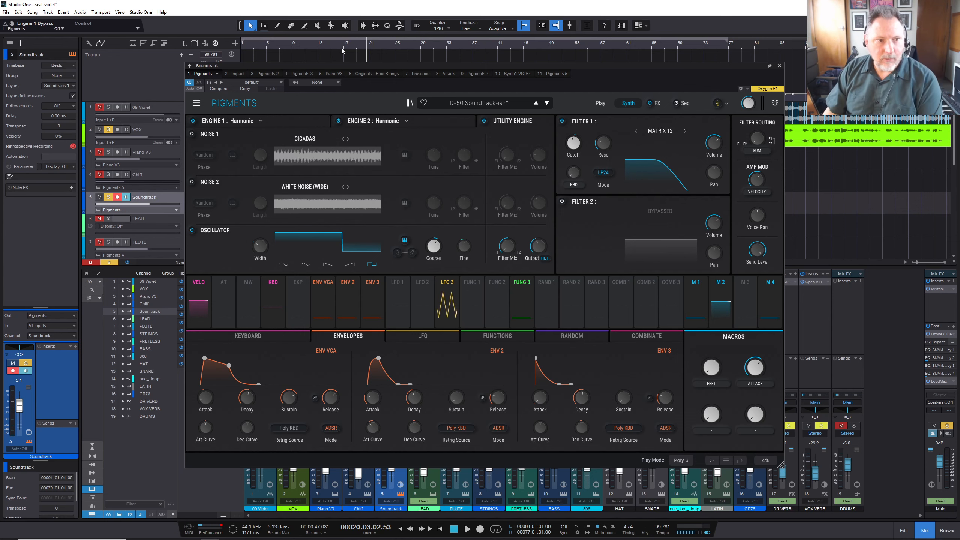
click(780, 66)
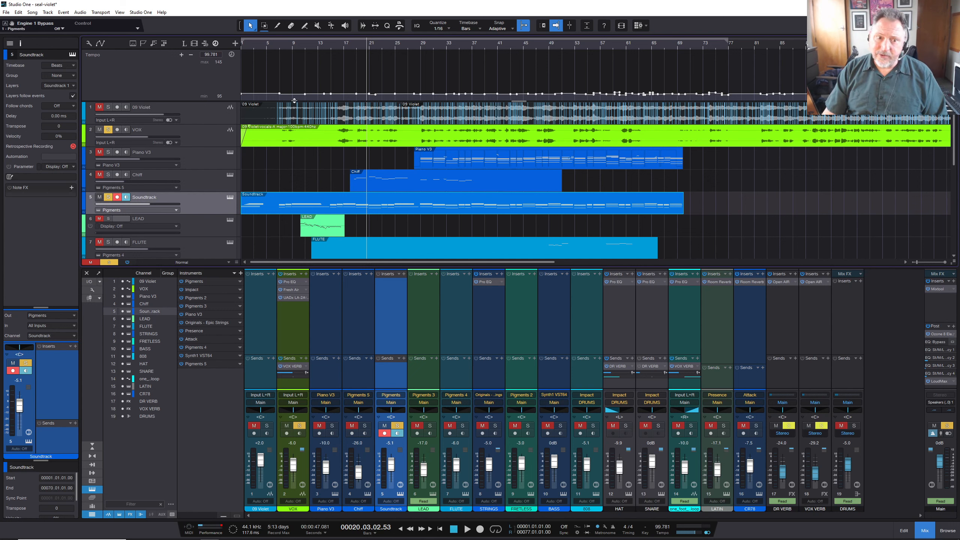
- Mute the soloed VOX track and play the Soundtrack part on its own from bar 1
click(247, 48)
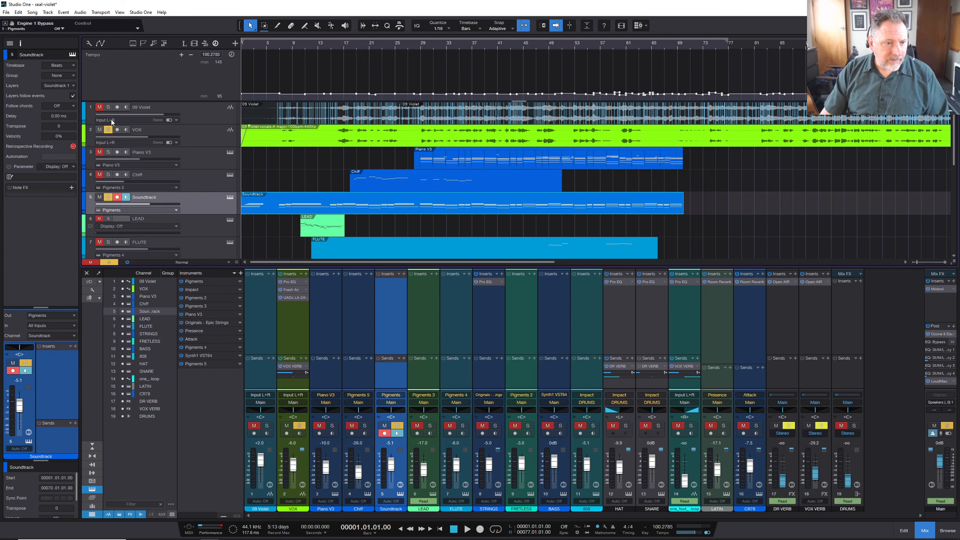
click(99, 130)
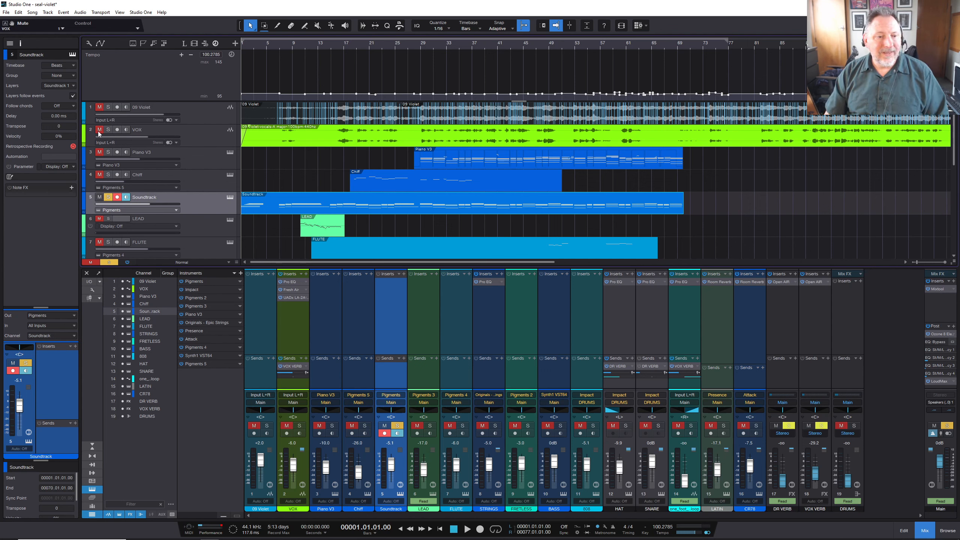
key(space)
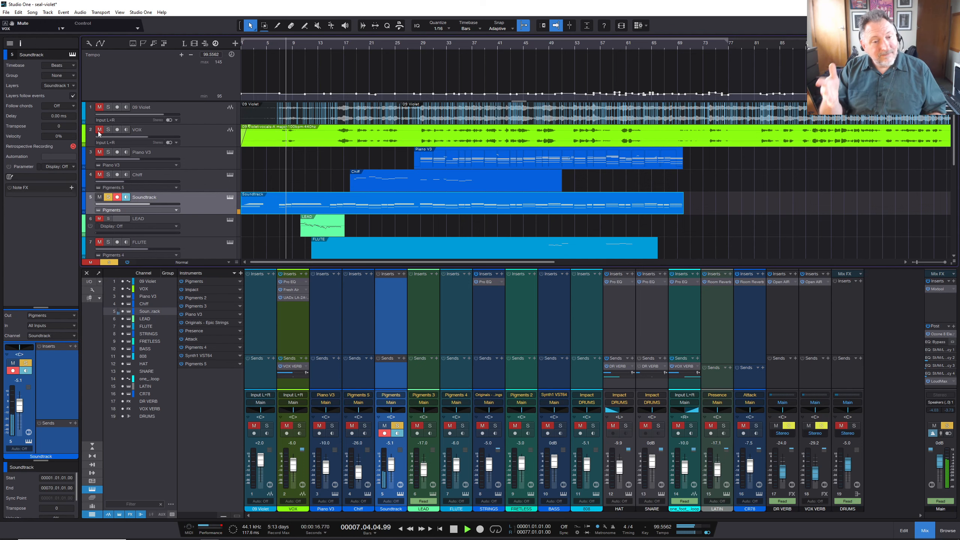
- View the Soundtrack part's chords in the note editor during playback, dismissing the Arturia notification, and close the editor once playback is stopped
double_click(296, 204)
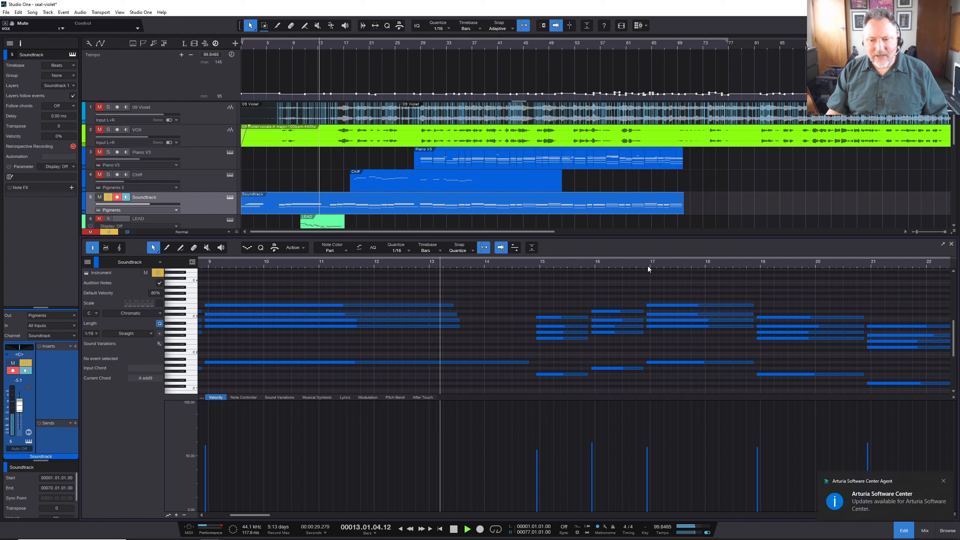
click(945, 482)
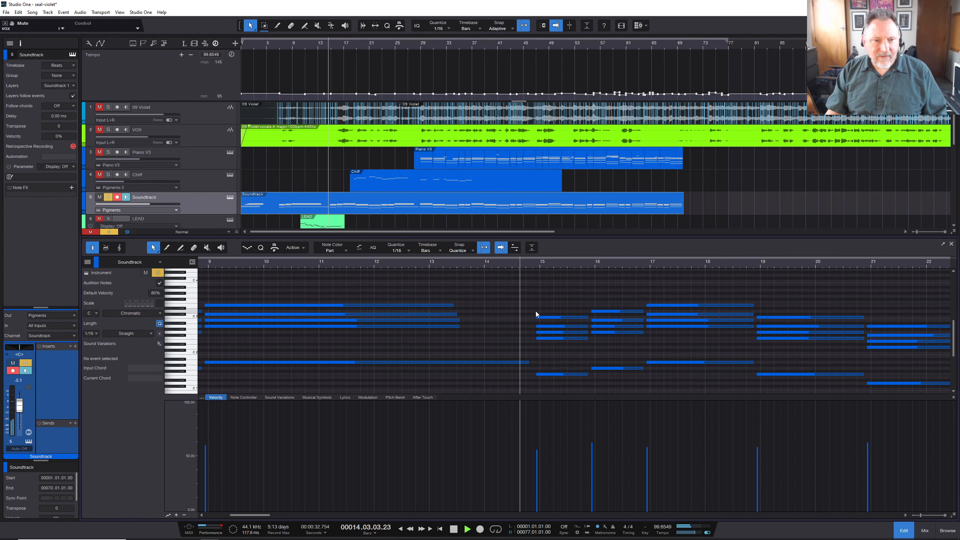
key(space)
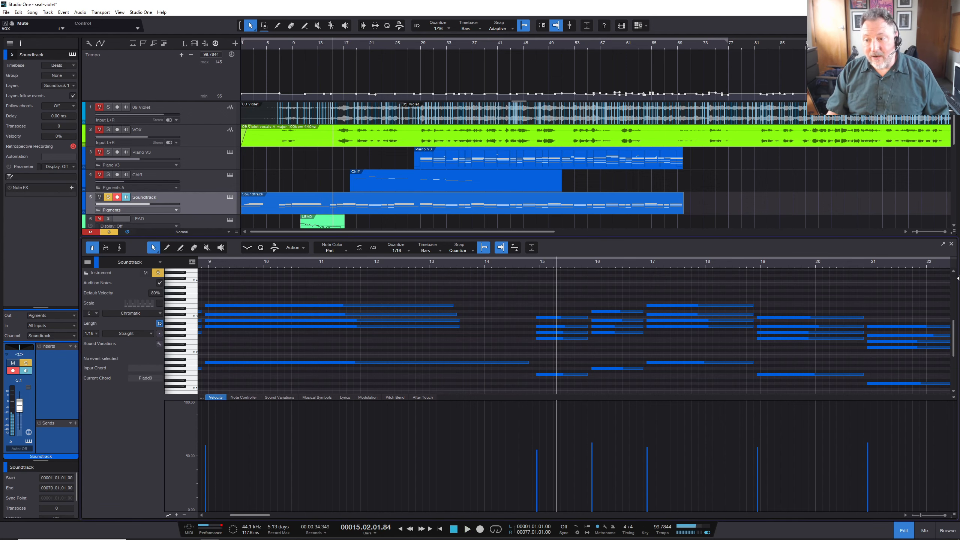
click(952, 244)
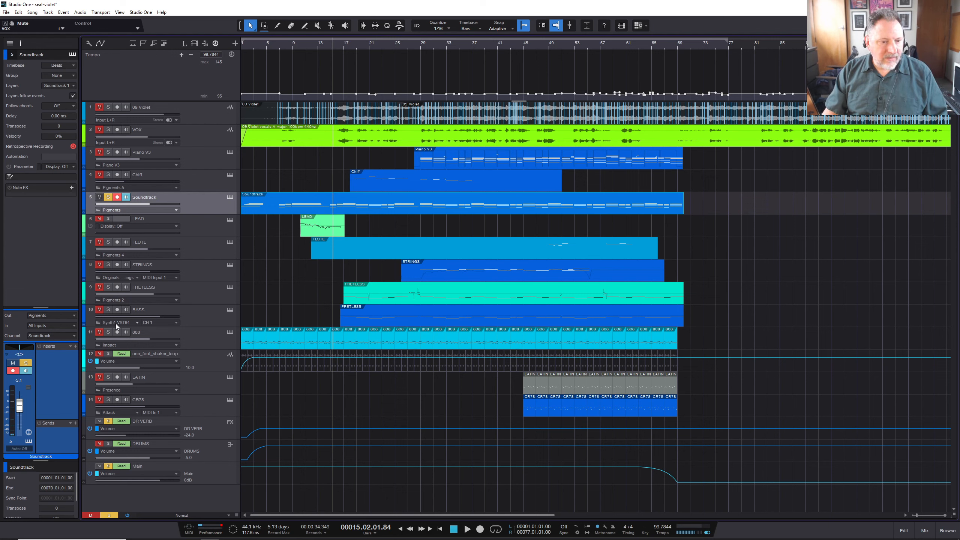
- Solo the 808 track, mute the Soundtrack track, and open the 808's Impact instrument
click(108, 331)
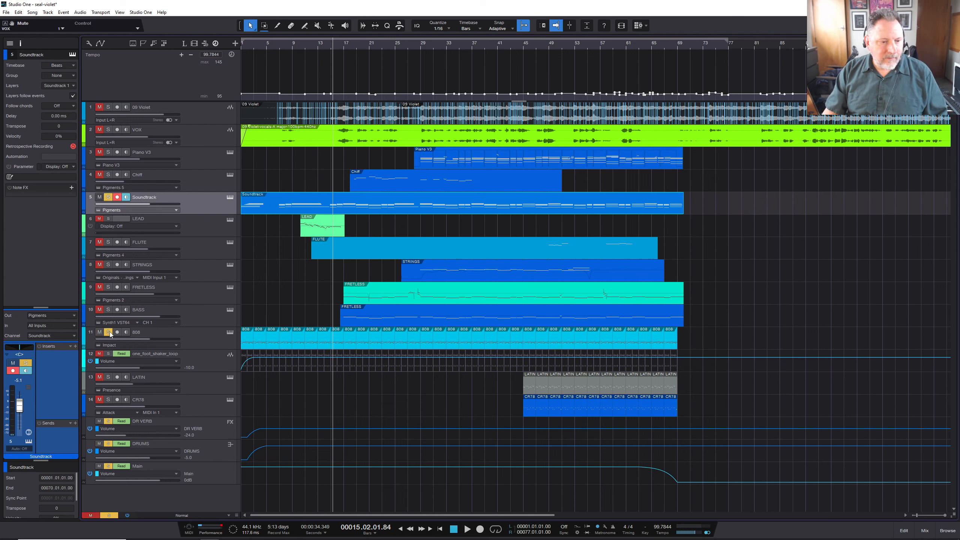
click(99, 197)
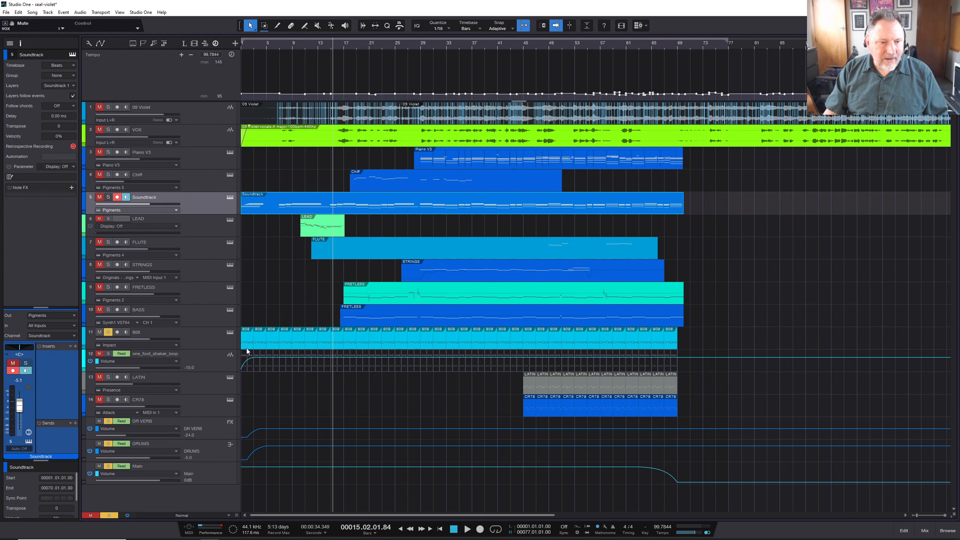
click(229, 333)
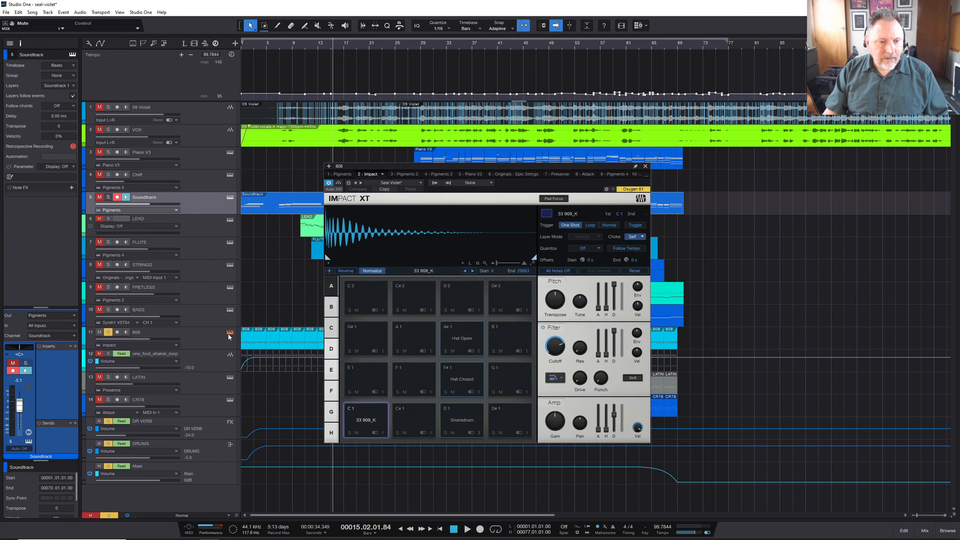
- Audition the kick, Snaredrum, Hat Closed and Hat Open pads in Impact XT, and close the instrument
click(365, 420)
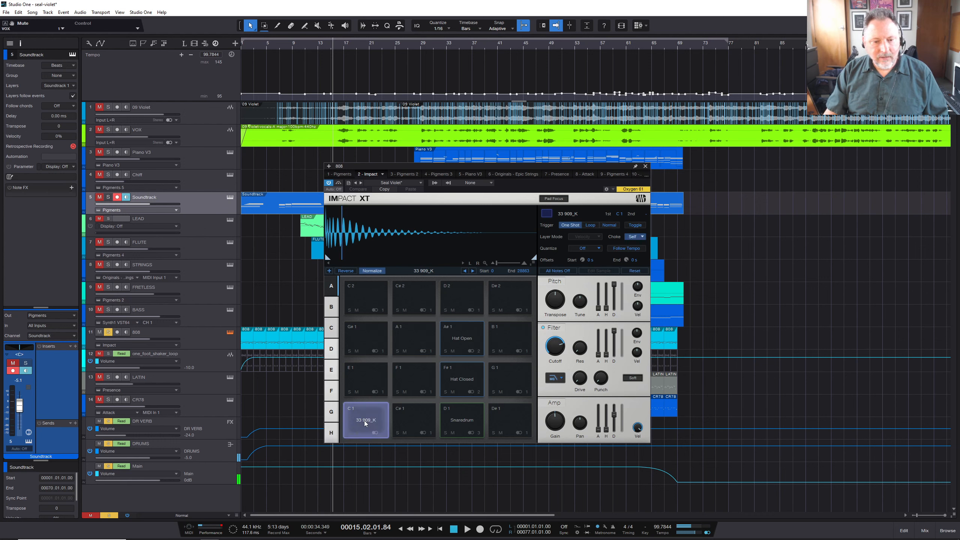
click(477, 421)
click(477, 422)
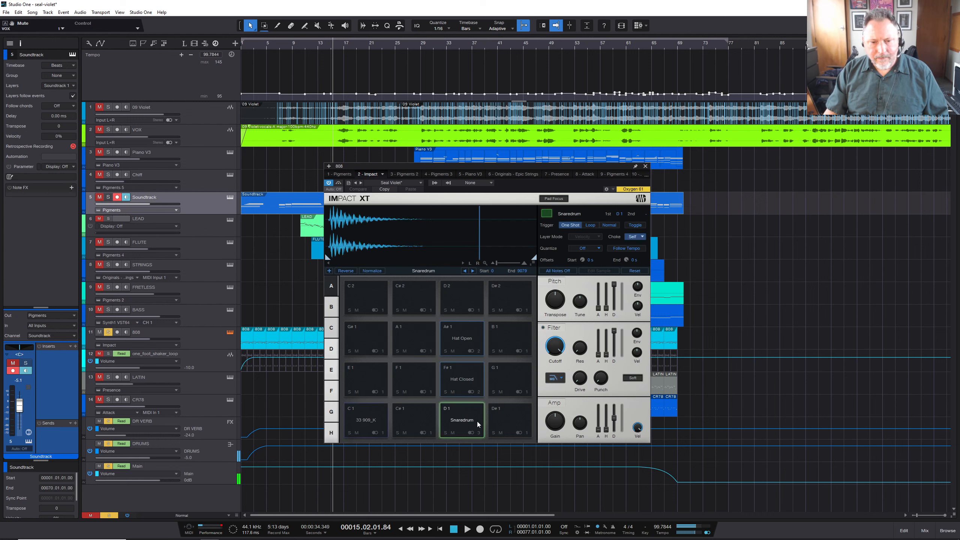
click(477, 422)
click(477, 422)
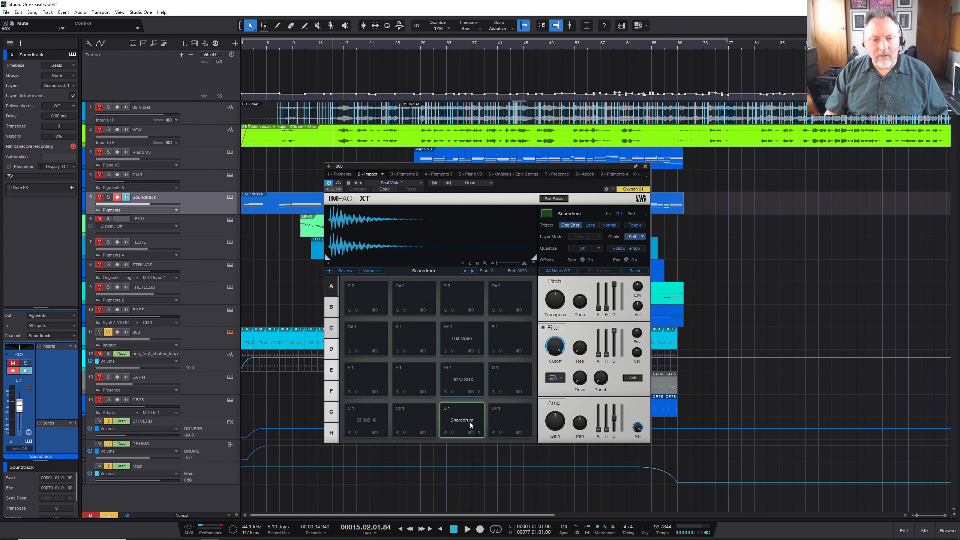
click(470, 422)
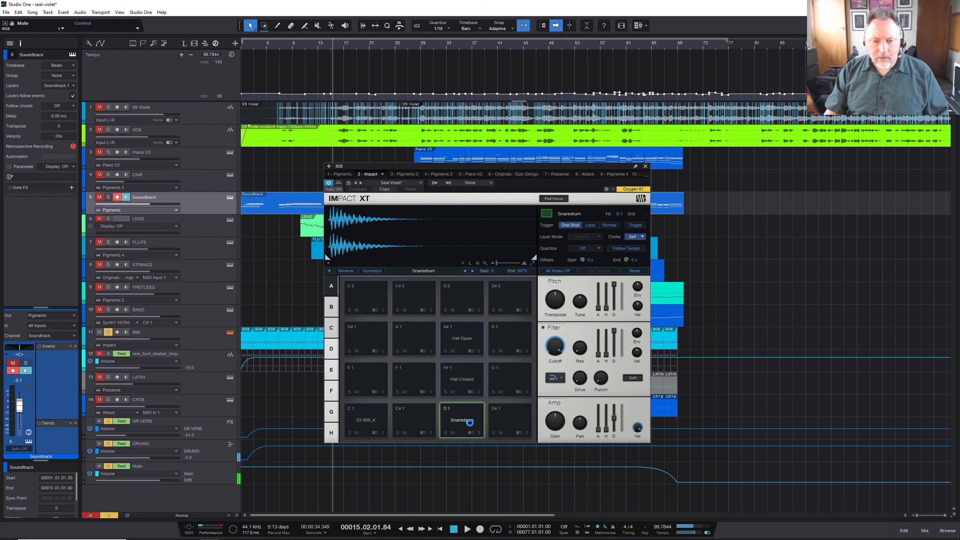
right_click(470, 422)
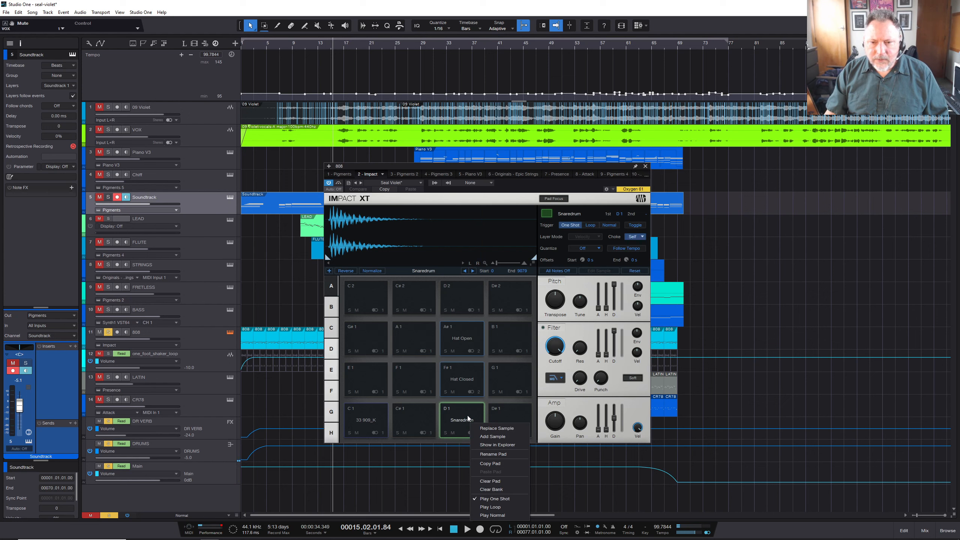
click(467, 416)
click(463, 376)
click(464, 346)
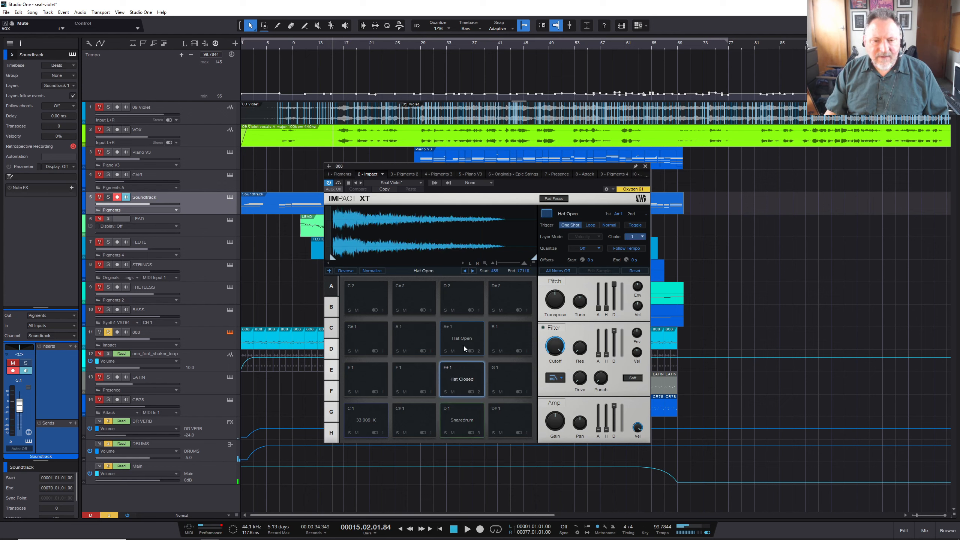
click(462, 382)
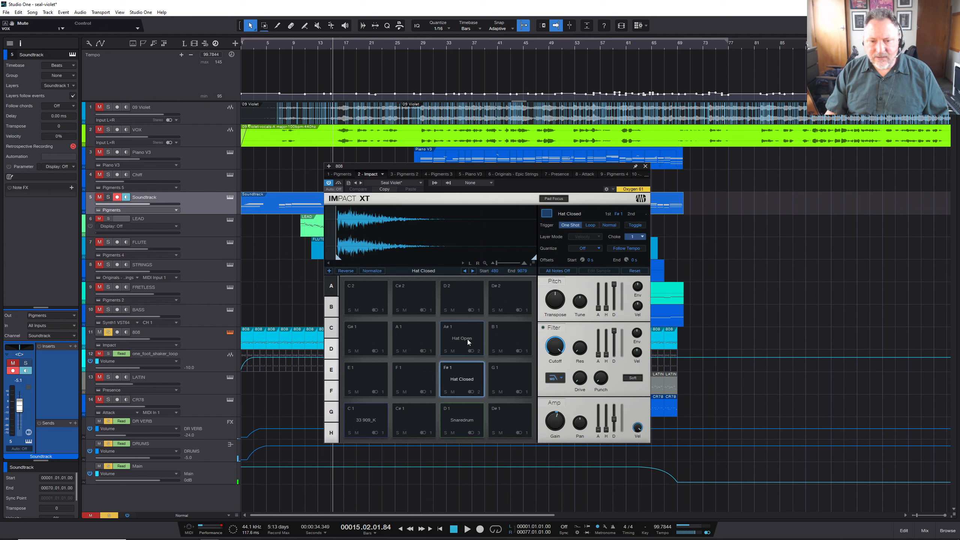
click(646, 167)
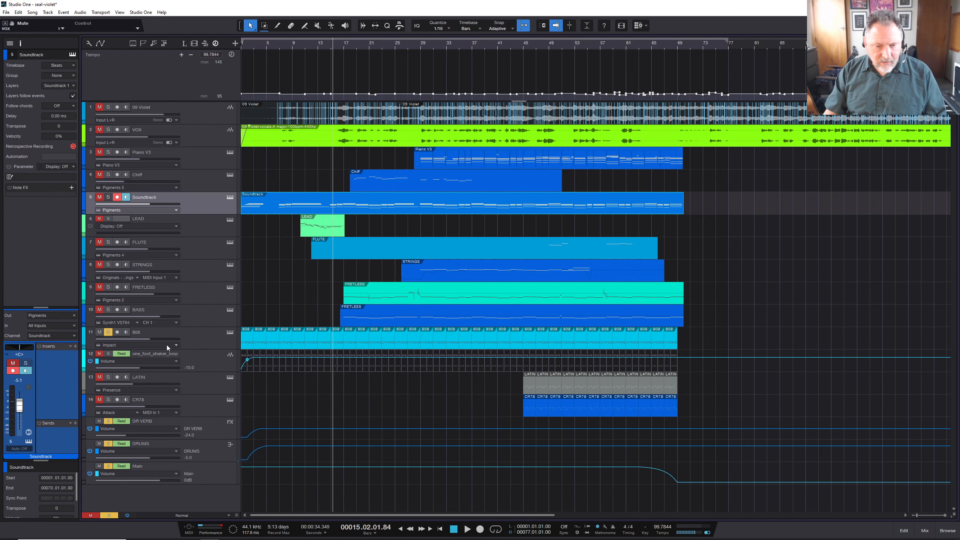
- Show the mixer and inspect the Pro EQ low-cut settings on the HAT and SNARE channels
key(F3)
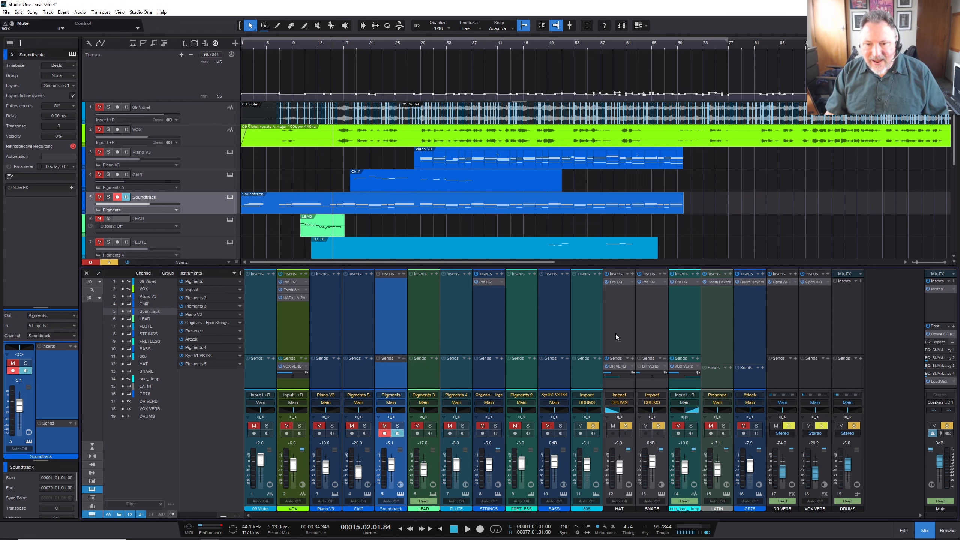
click(617, 283)
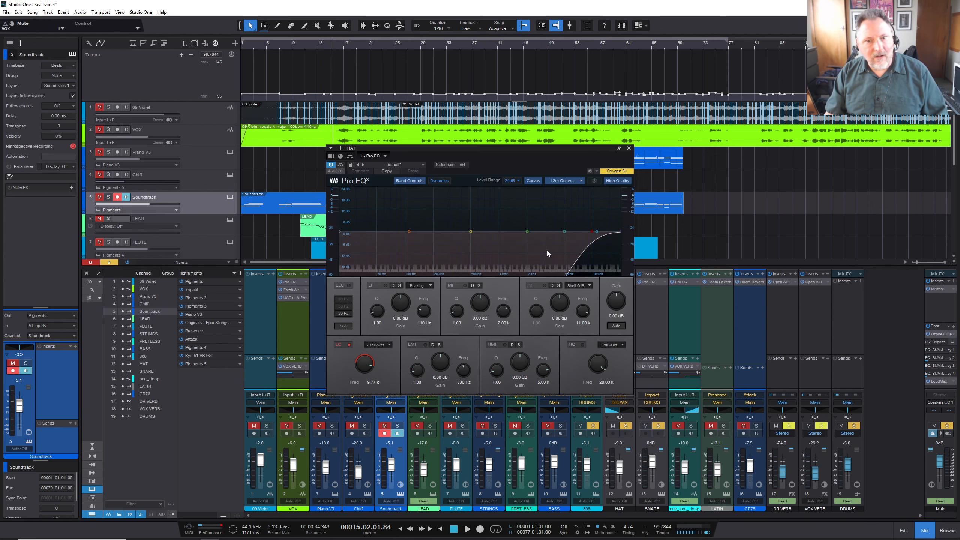
click(628, 149)
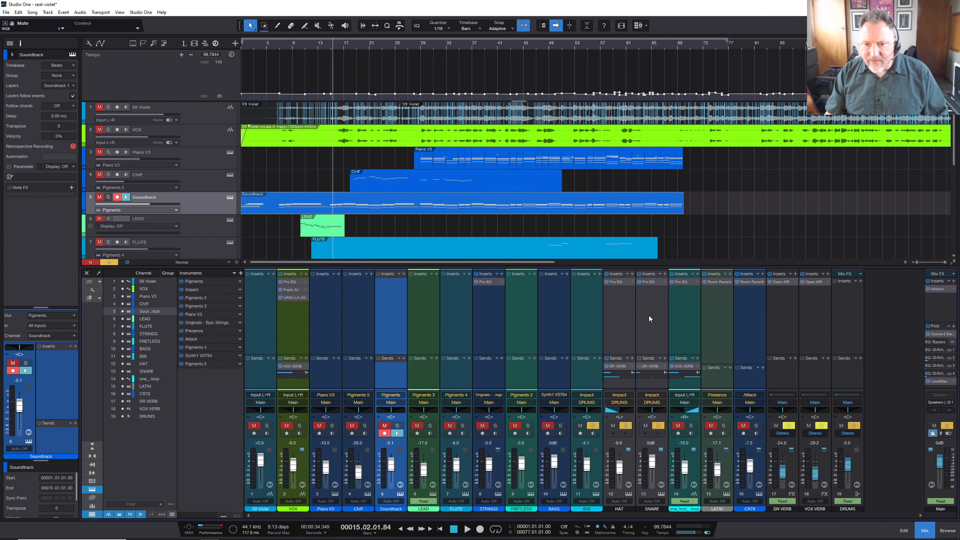
click(656, 283)
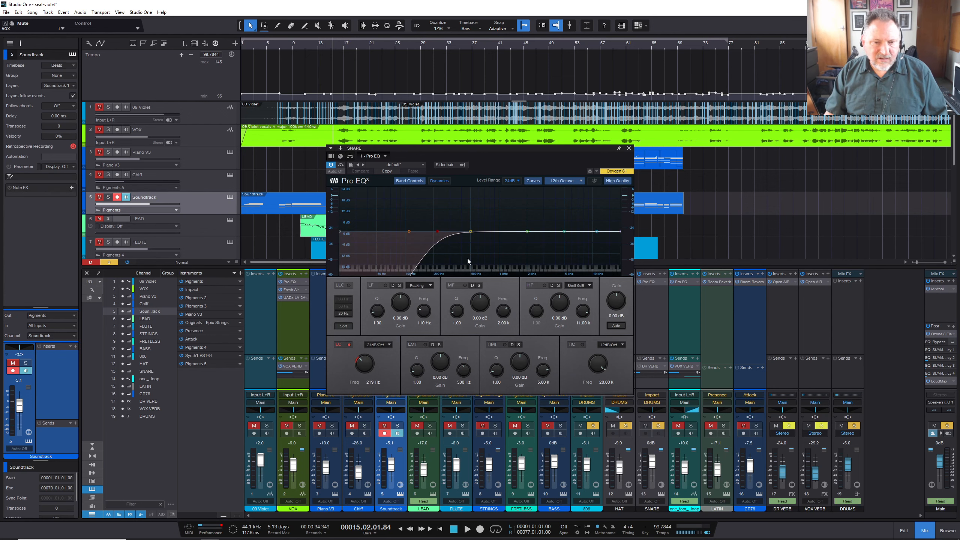
click(629, 148)
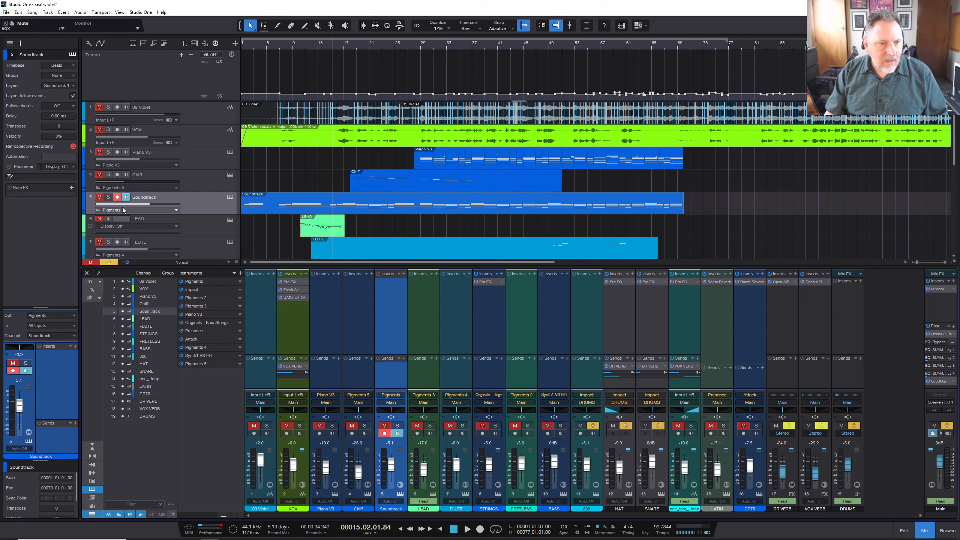
- Look over the lower tracks of the arrangement and play the soloed 808 drum part from the song start
scroll(291, 196, down, 6)
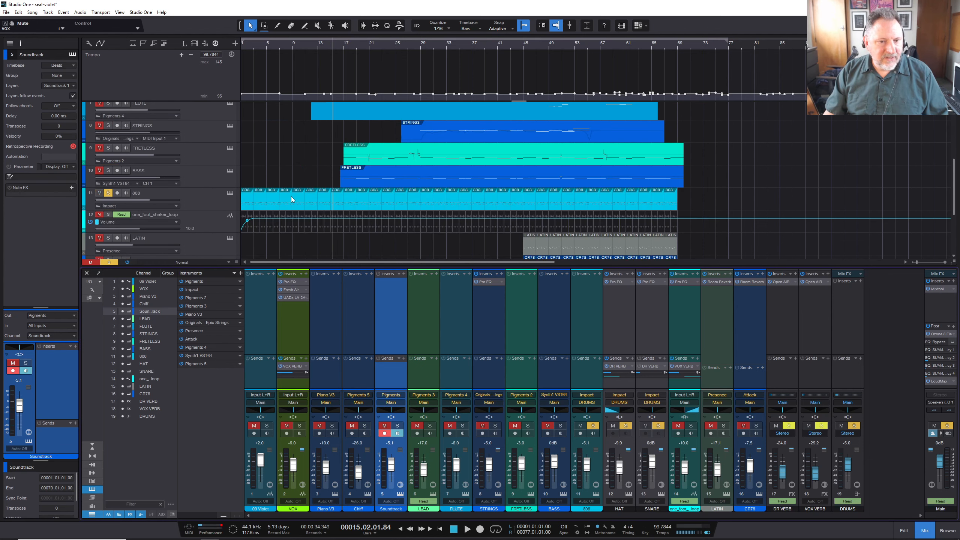
scroll(257, 223, down, 5)
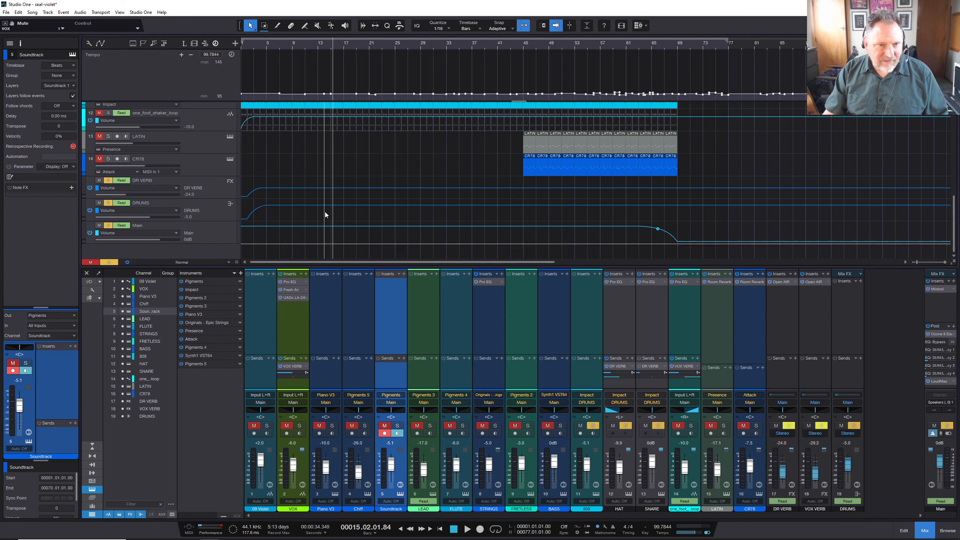
scroll(281, 221, up, 4)
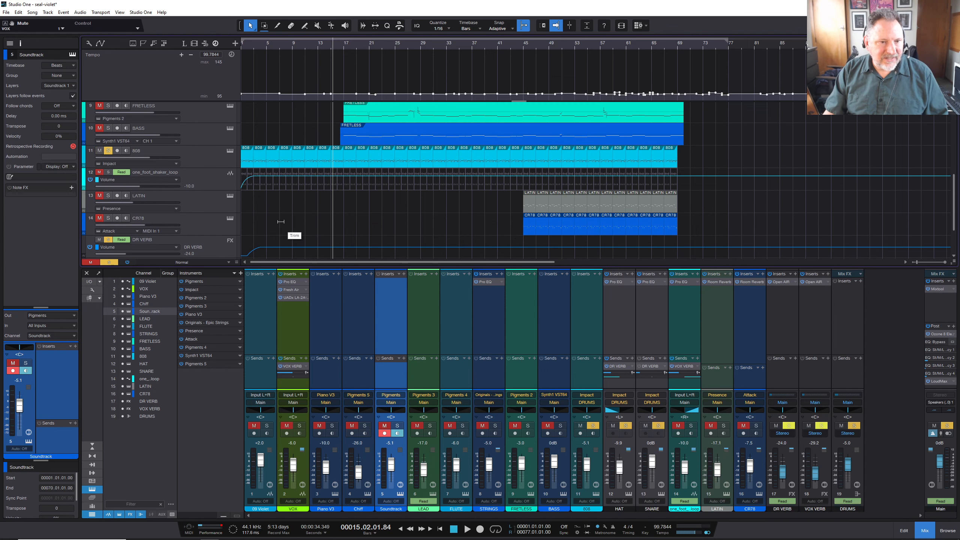
scroll(129, 209, up, 3)
scroll(129, 208, down, 2)
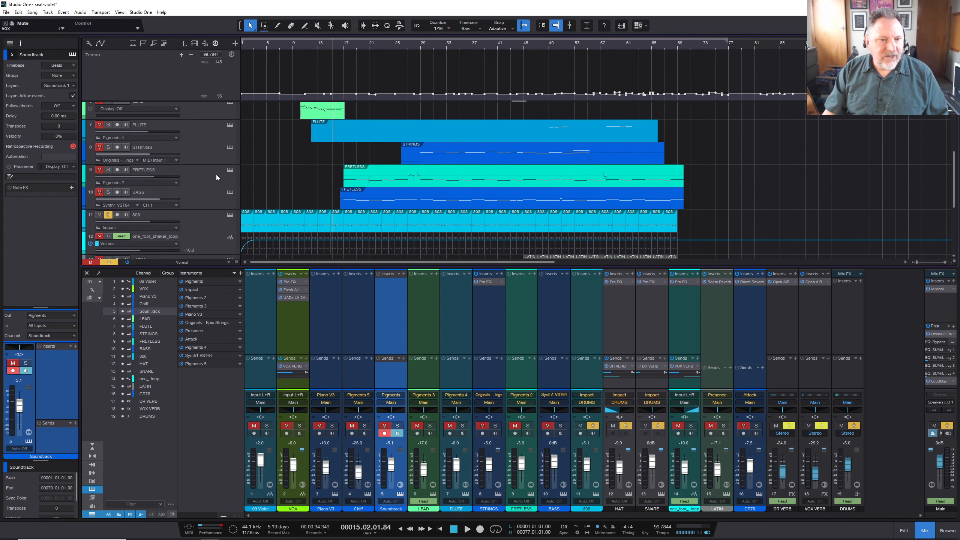
key(comma)
key(space)
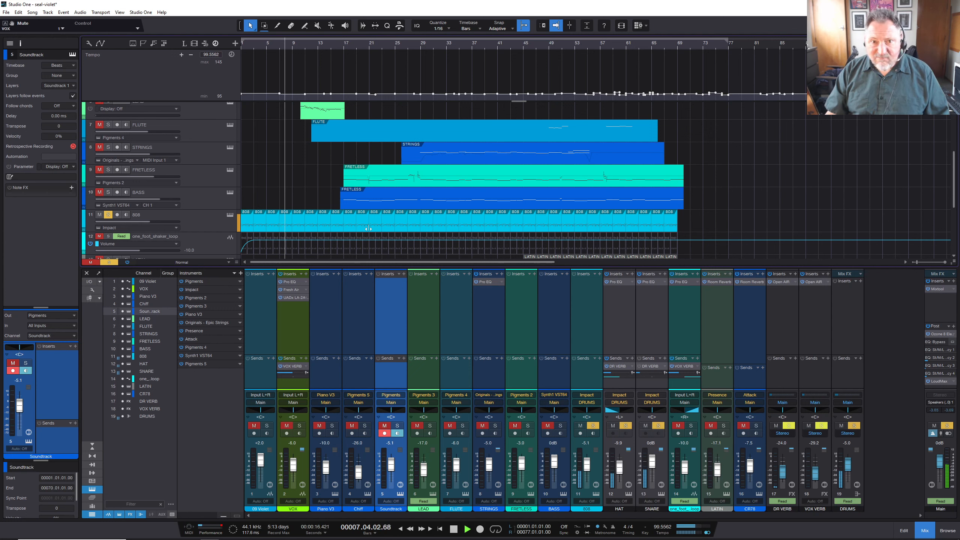
key(space)
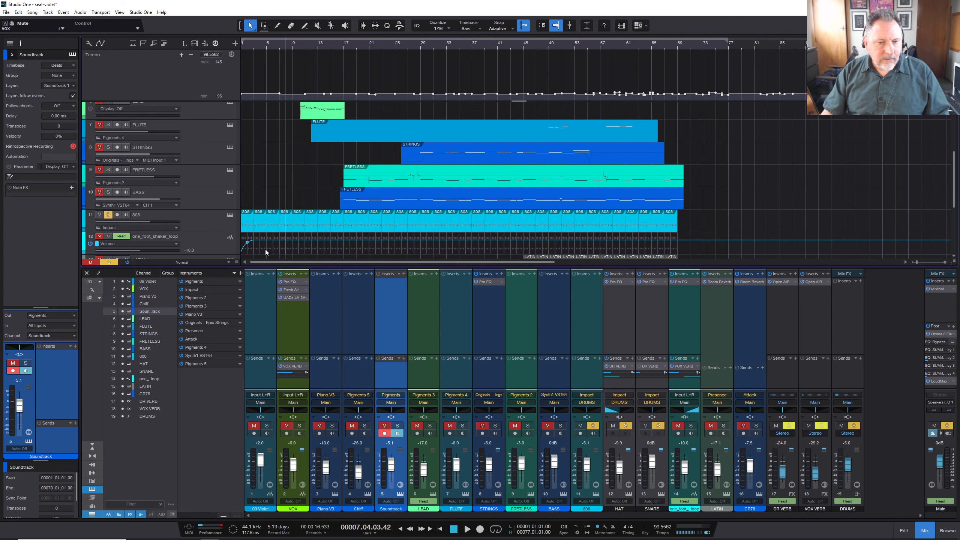
- Solo the one_foot_shaker_loop track along with the 808, and play both from bar 1
click(109, 237)
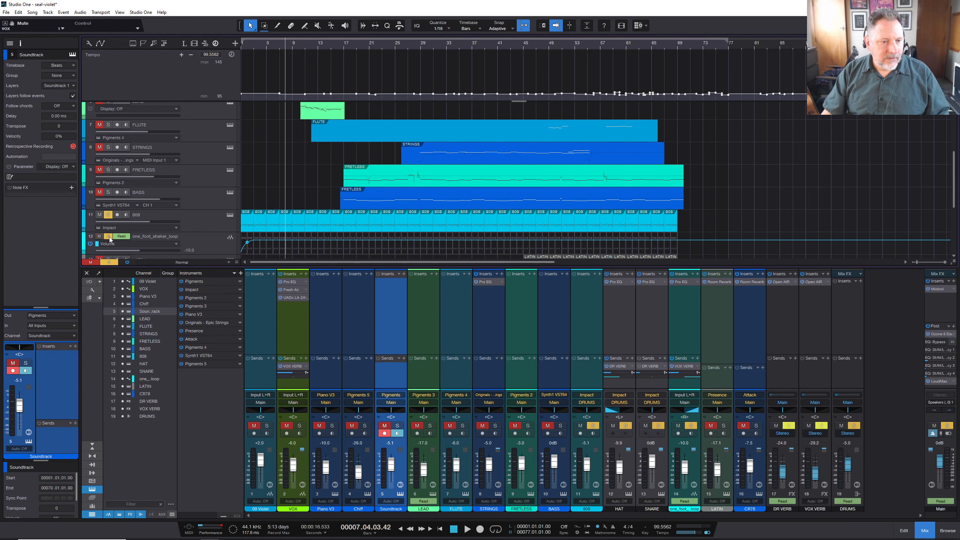
key(space)
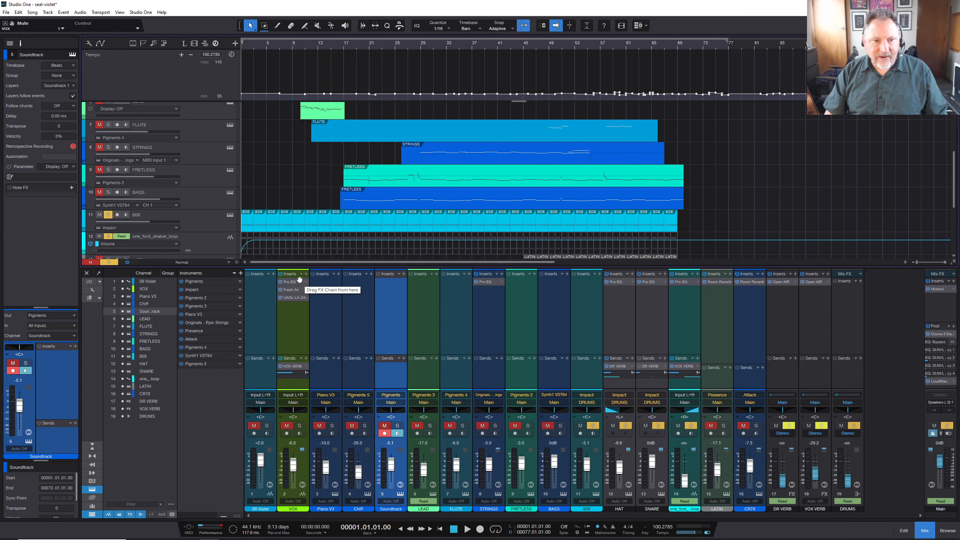
key(space)
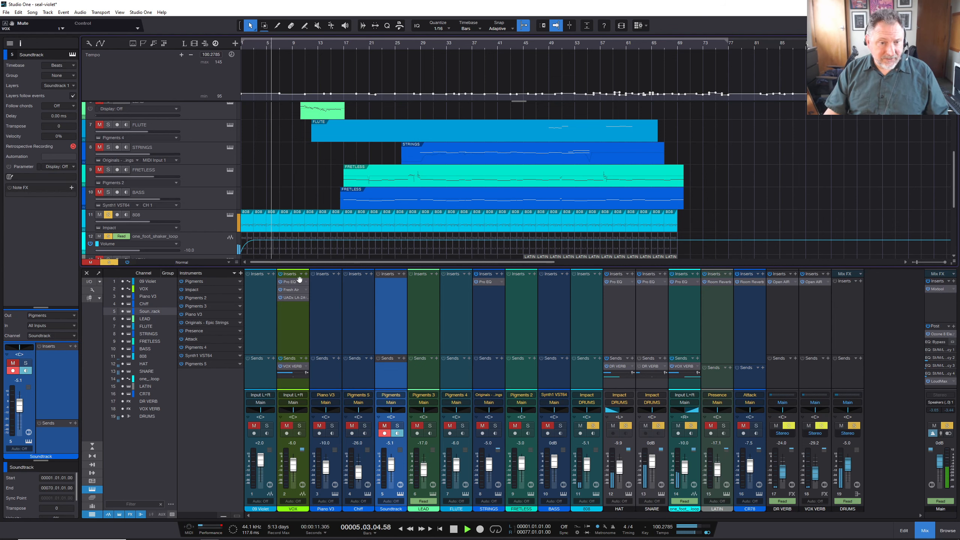
key(space)
scroll(286, 242, up, 2)
scroll(113, 147, up, 4)
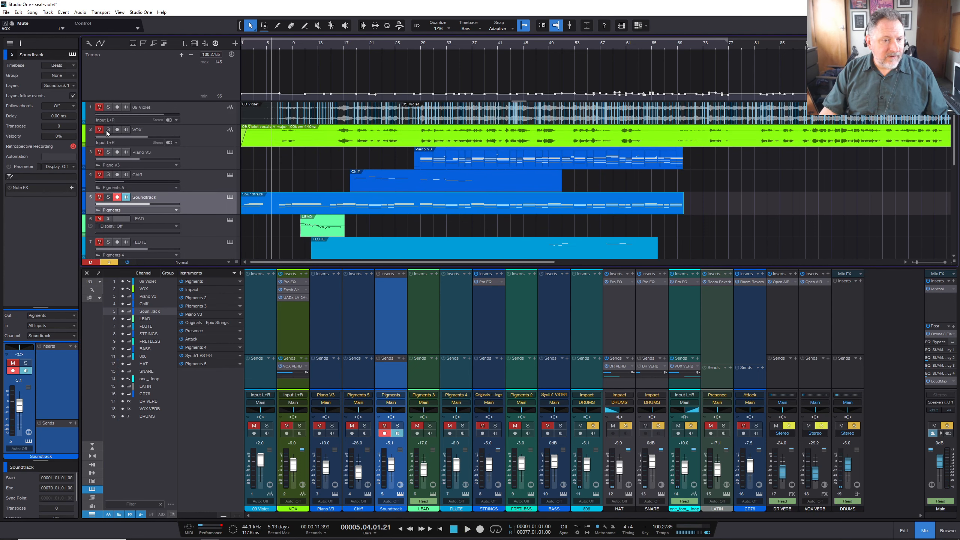
- Solo the VOX and Soundtrack tracks along with the 808 and one_foot_shaker_loop, and play the combination from bar 5 to about bar 18
click(100, 129)
click(108, 129)
click(99, 197)
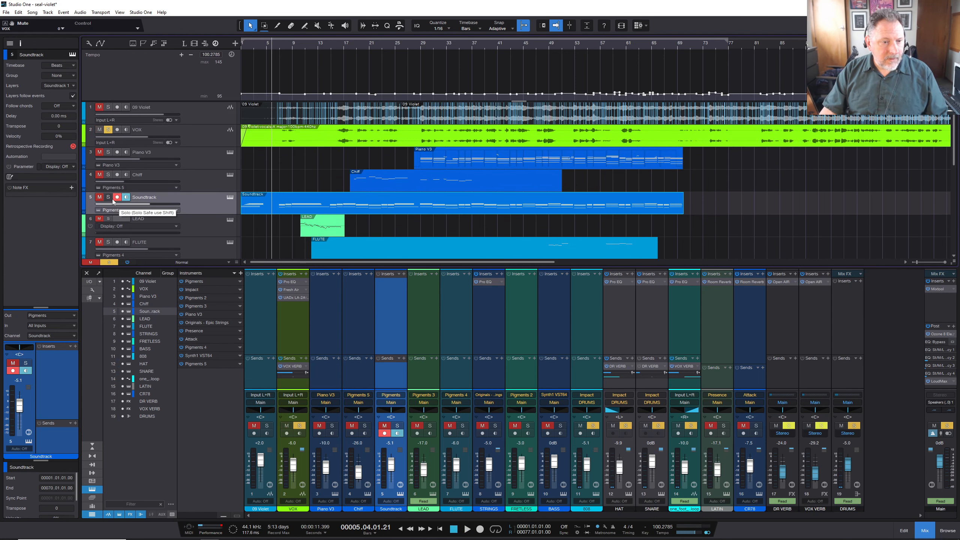
click(108, 197)
scroll(113, 200, down, 3)
scroll(114, 199, down, 3)
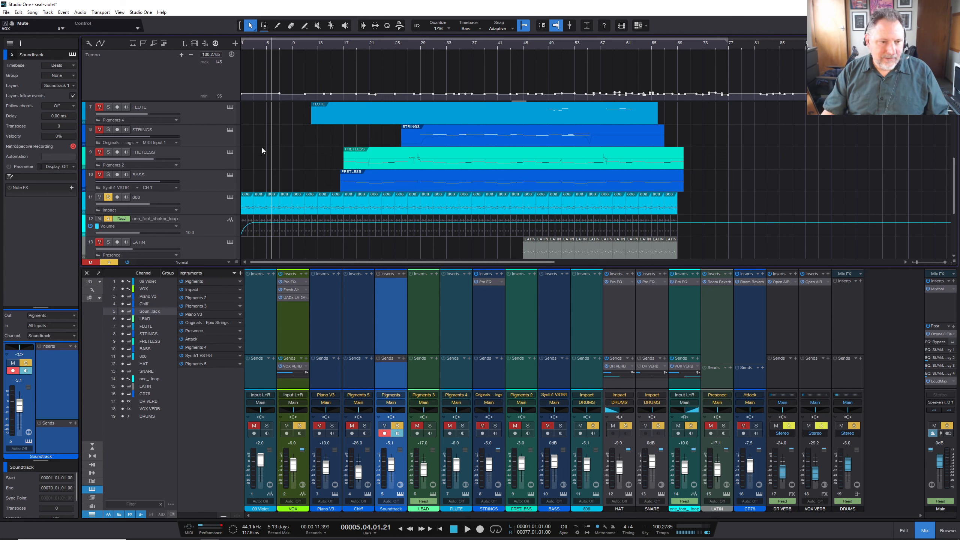
key(space)
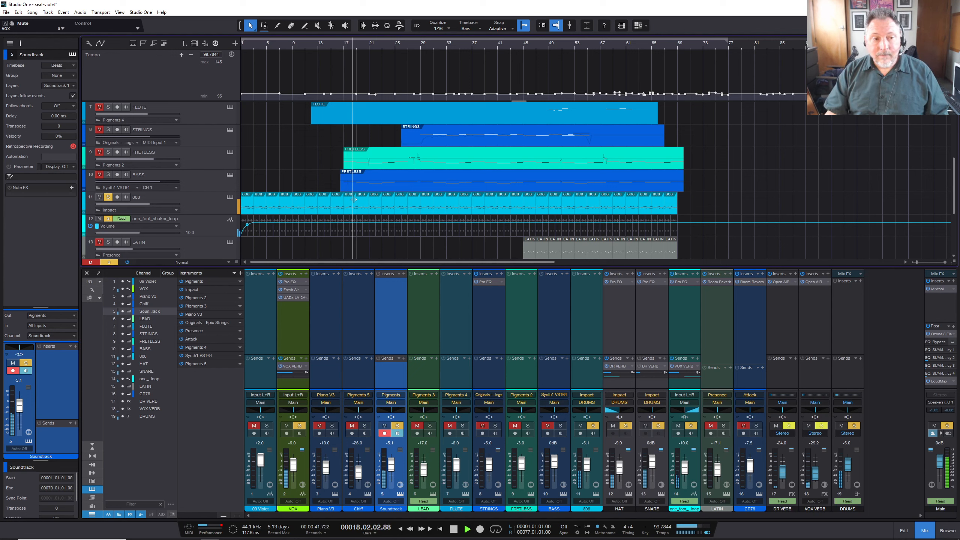
key(space)
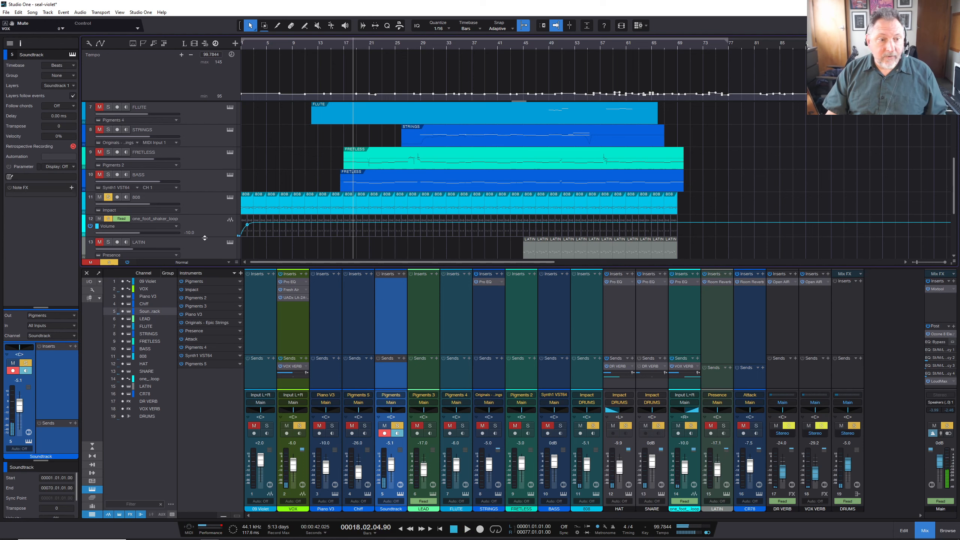
- Leave only the LEAD track soloed, clearing the solo on Soundtrack, VOX, 808 and one_foot_shaker_loop
scroll(204, 238, up, 2)
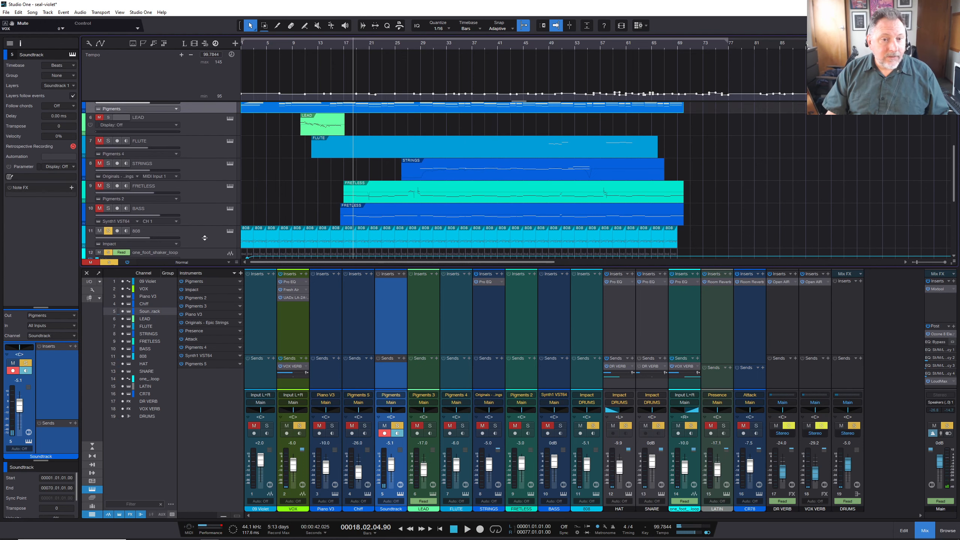
scroll(204, 238, up, 1)
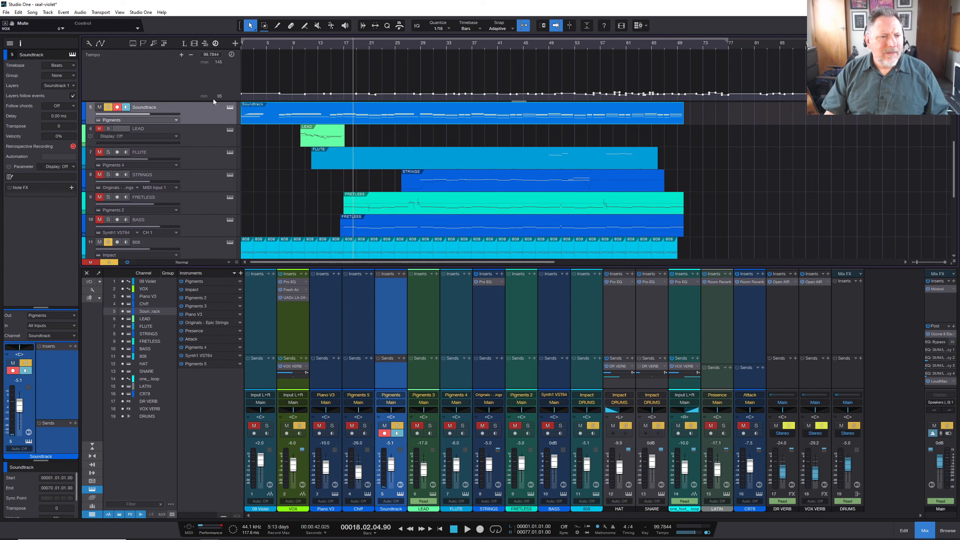
click(109, 129)
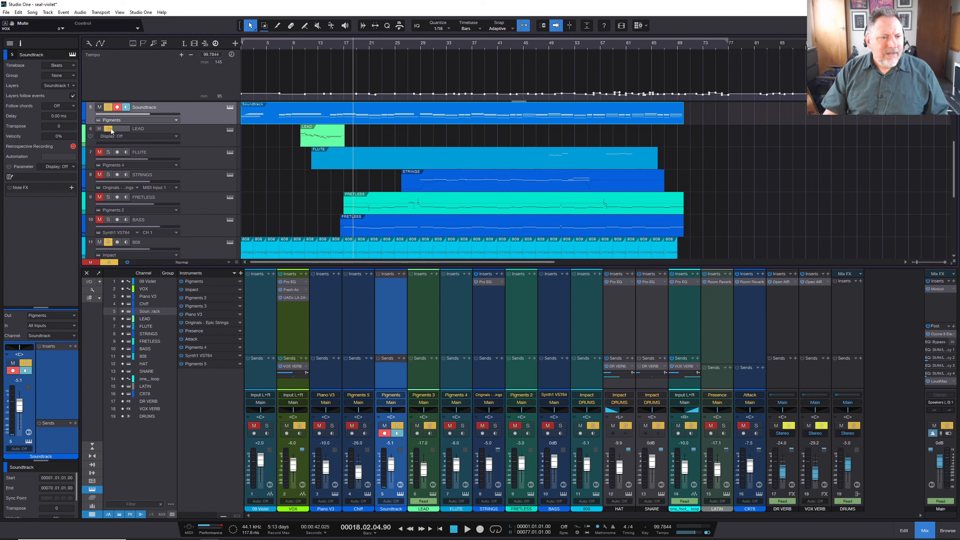
click(282, 48)
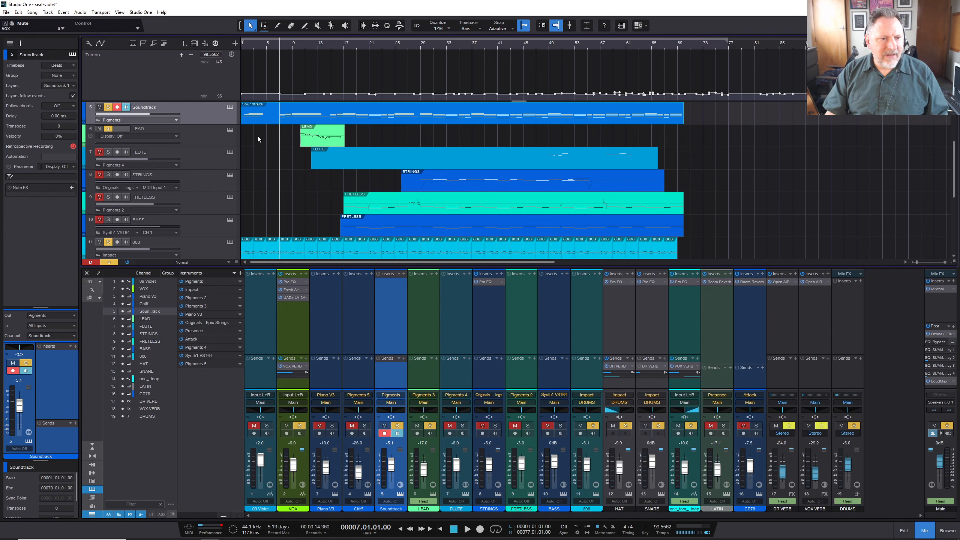
scroll(258, 139, up, 3)
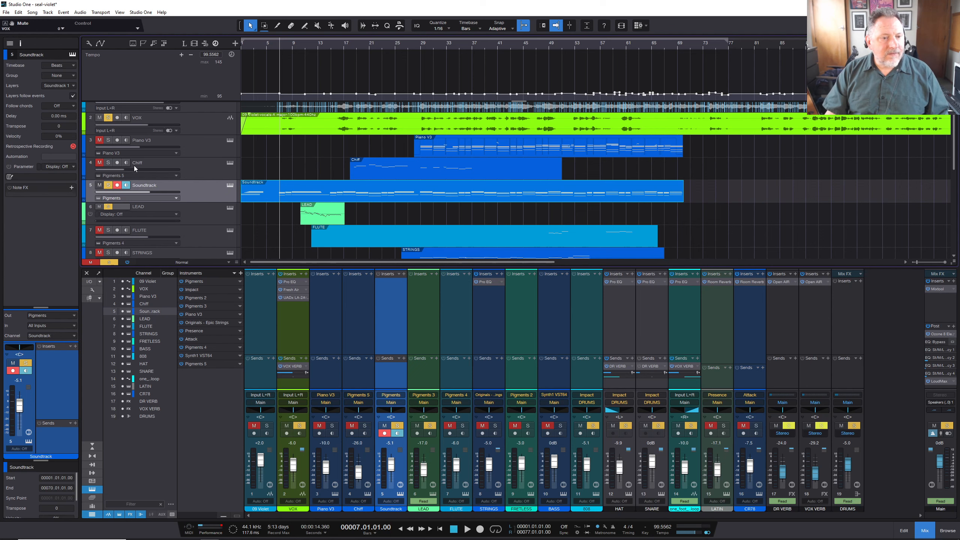
click(108, 185)
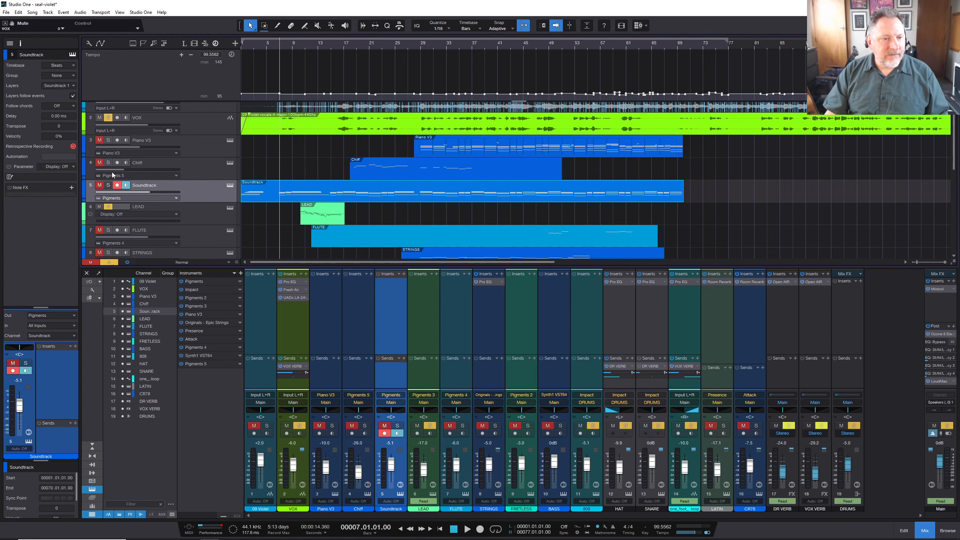
click(108, 117)
scroll(110, 232, down, 5)
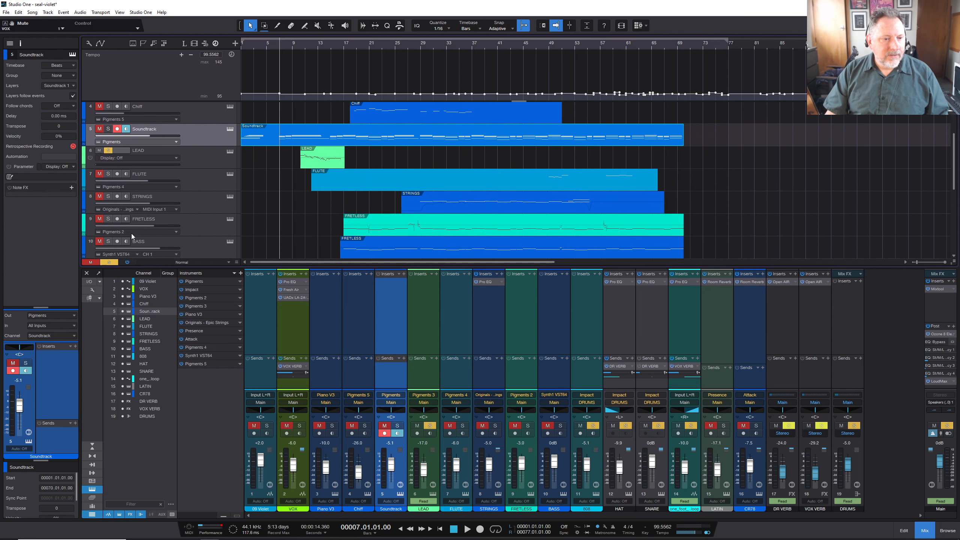
click(108, 251)
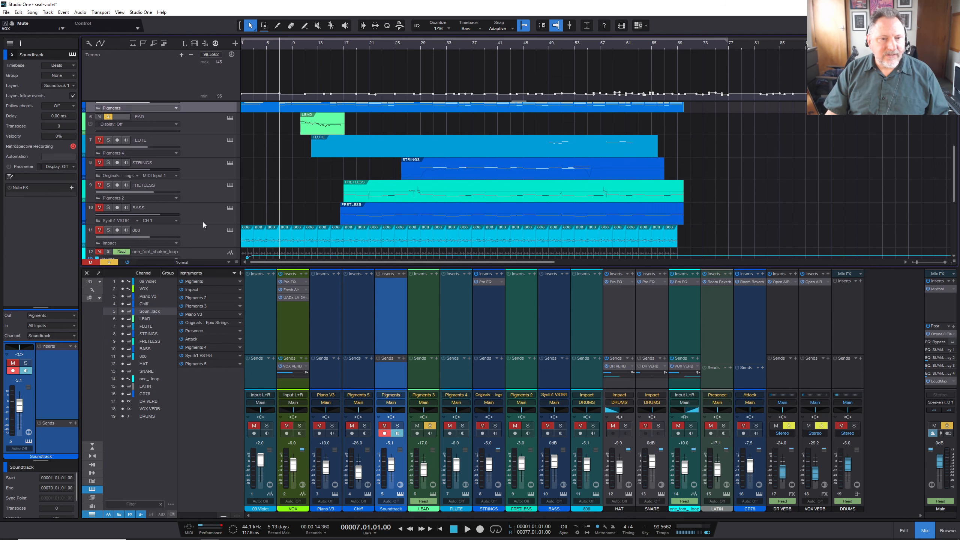
scroll(193, 194, up, 1)
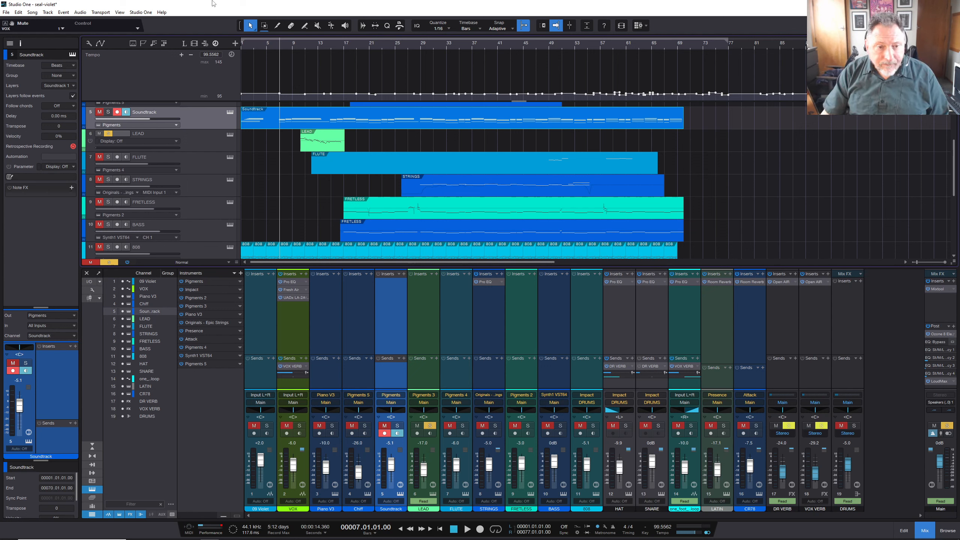
- Play the soloed LEAD part from just before its clip until it has ended
click(298, 53)
key(space)
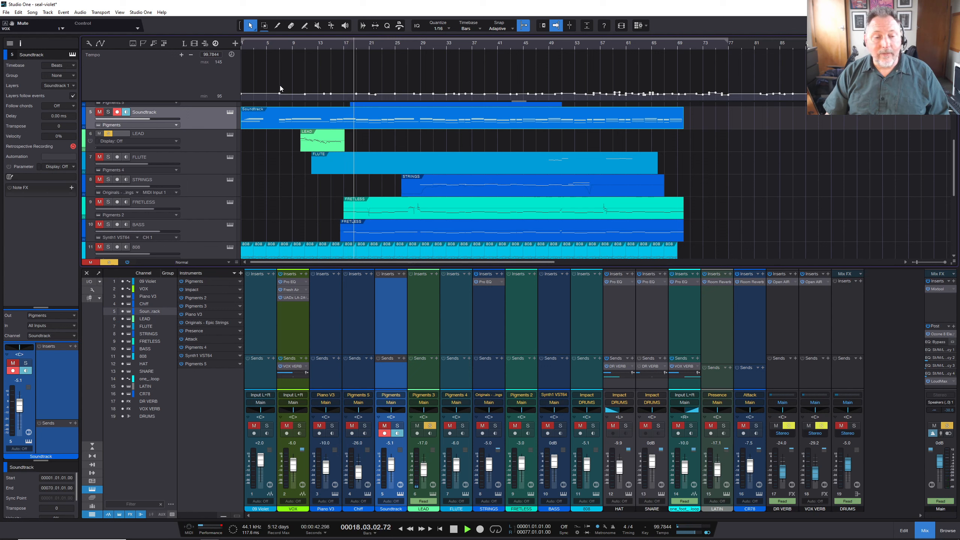
key(space)
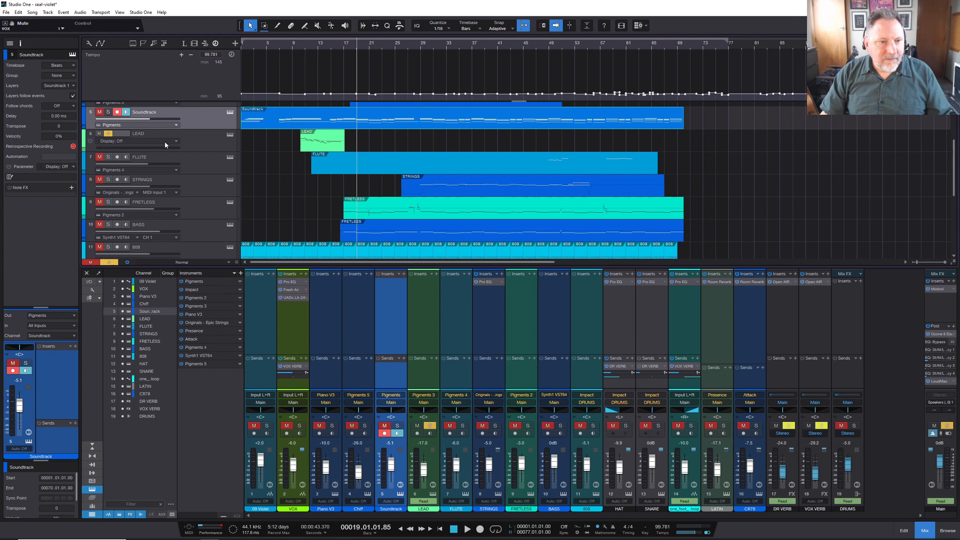
- Solo Soundtrack, 808, one_foot_shaker_loop and VOX along with LEAD, and play them together from shortly before the LEAD clip
click(108, 112)
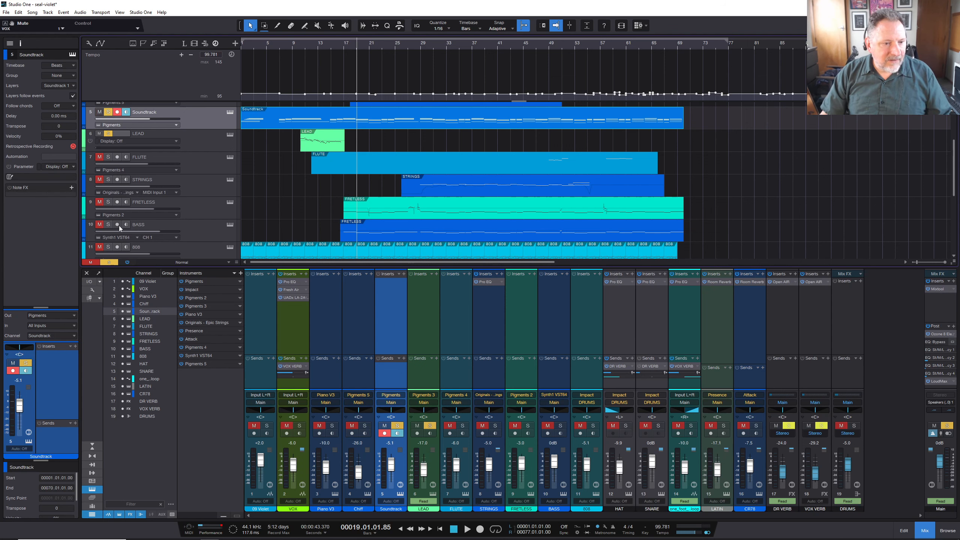
scroll(119, 227, down, 1)
click(108, 225)
click(109, 246)
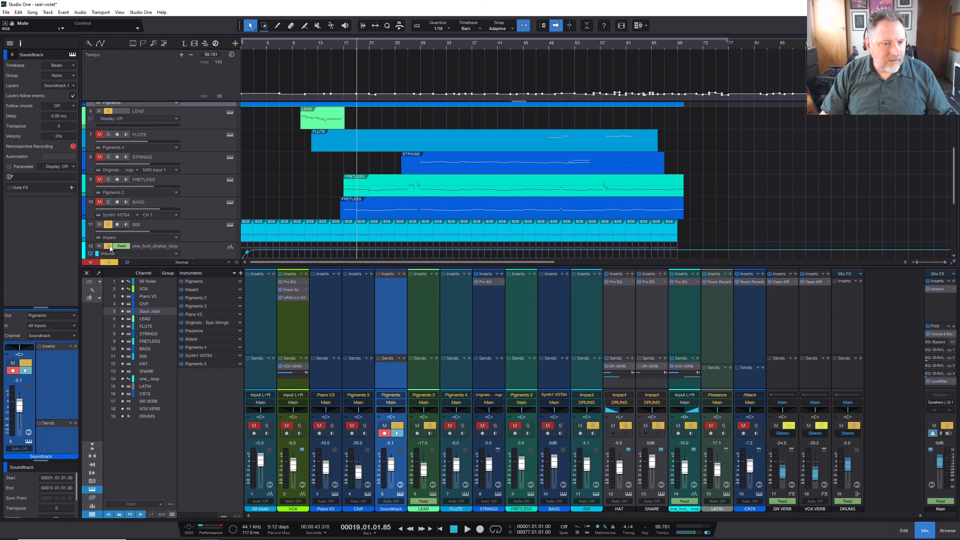
scroll(109, 248, up, 5)
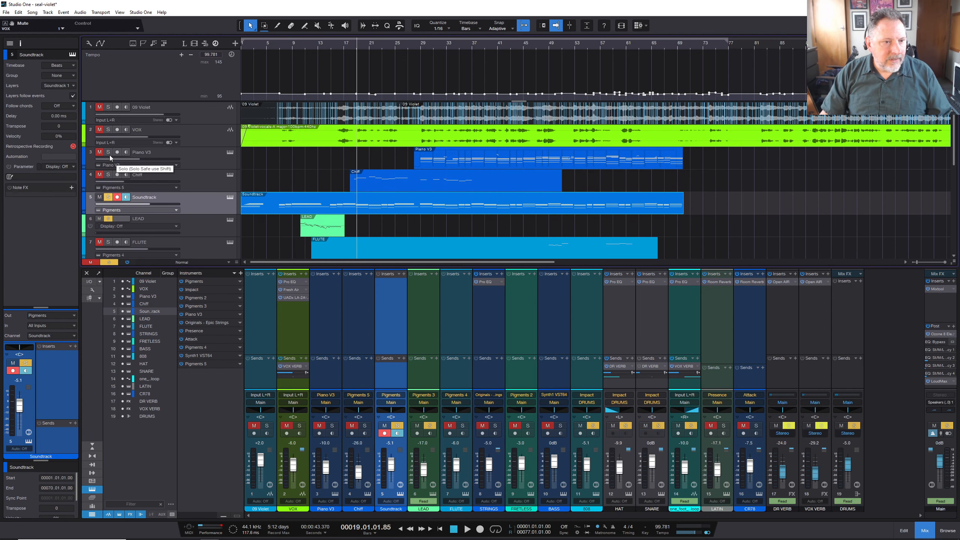
click(108, 129)
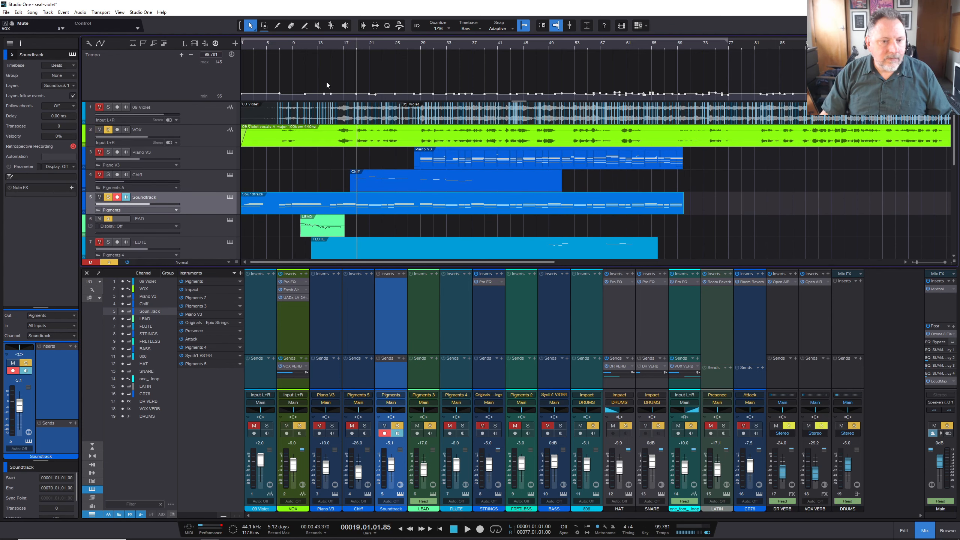
click(291, 45)
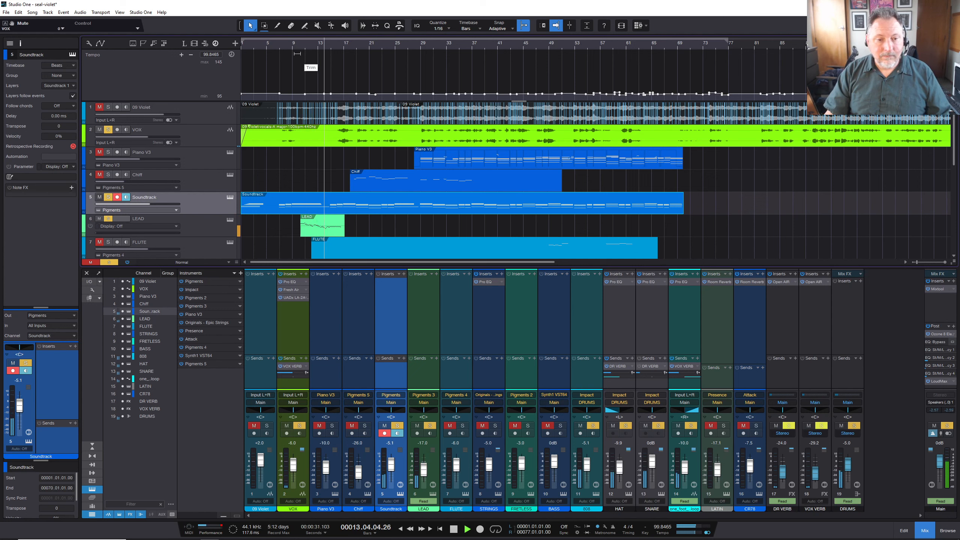
key(space)
- Solo the original 09 Violet track exclusively, play it from bar 10 for comparison, and clear its solo
key(alt)
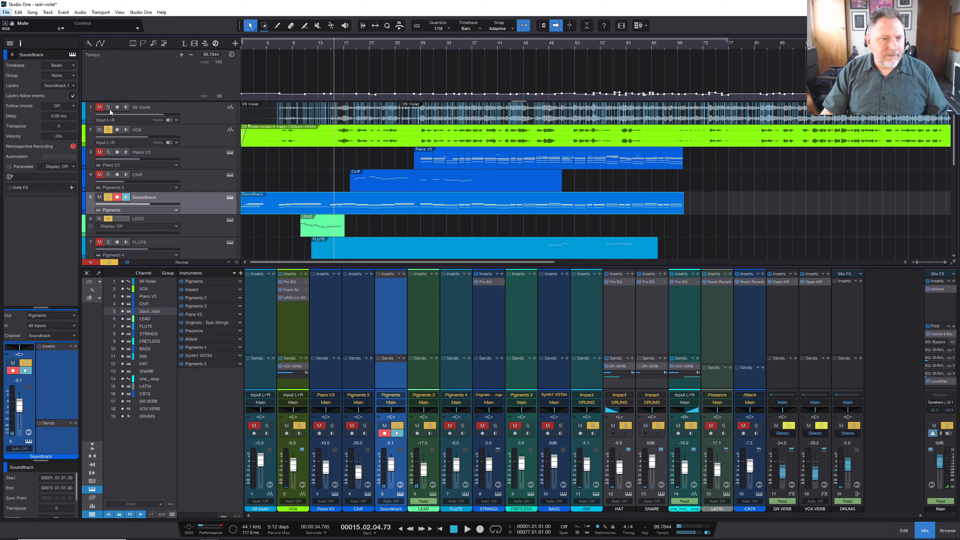
alt+click(108, 107)
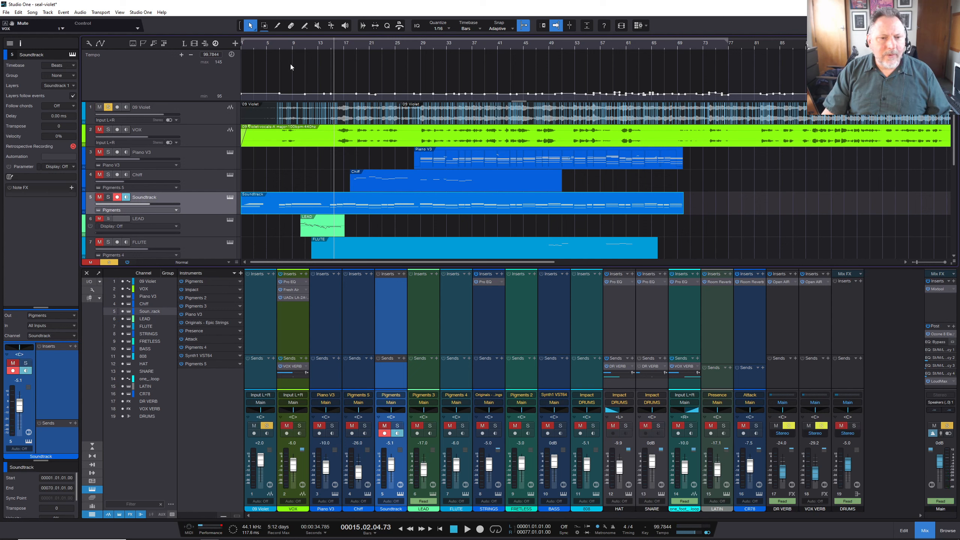
click(298, 45)
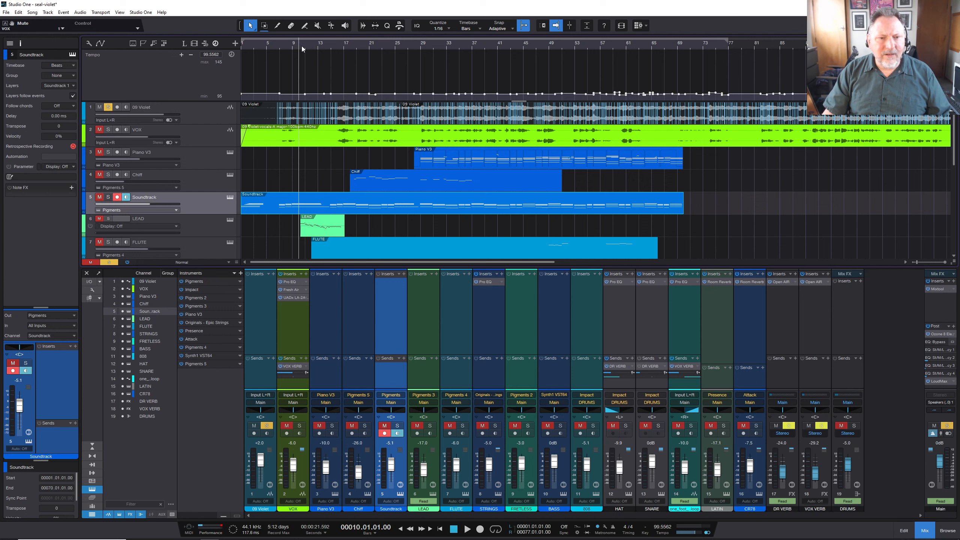
key(space)
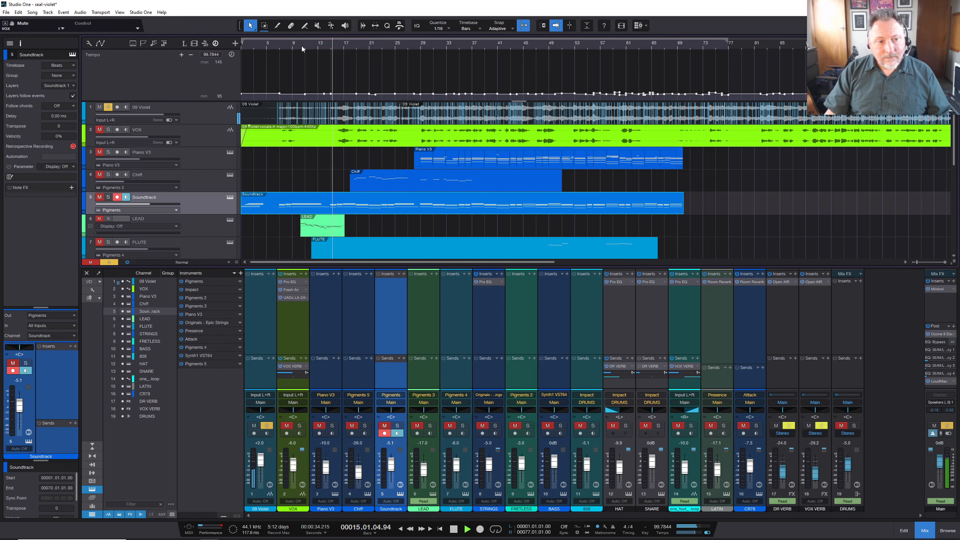
key(space)
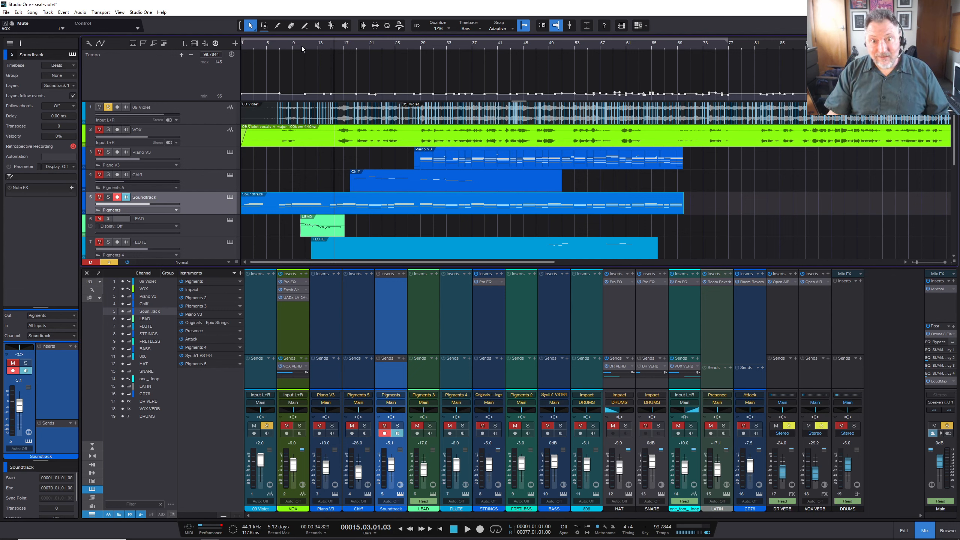
click(108, 106)
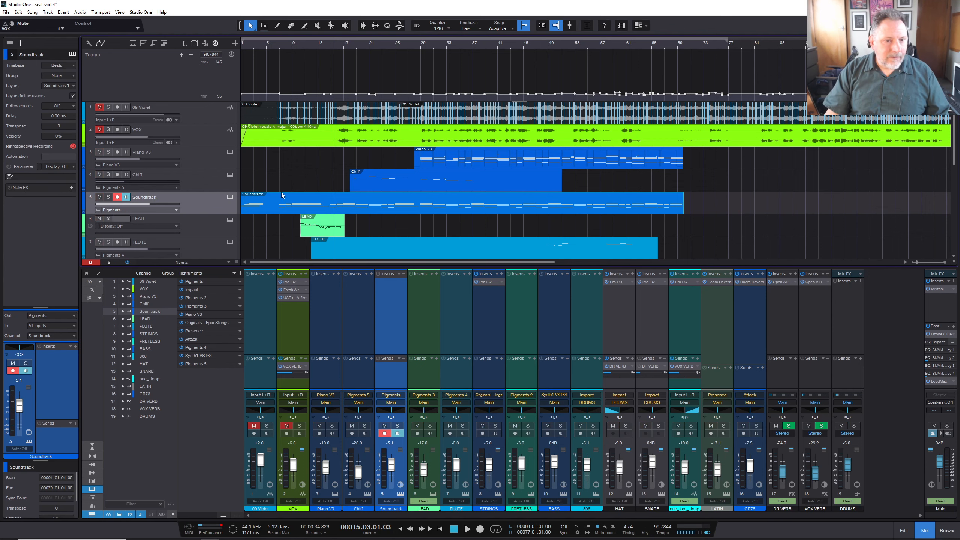
- Solo the FRETLESS track and start playback at the beginning of its clip
scroll(315, 183, down, 5)
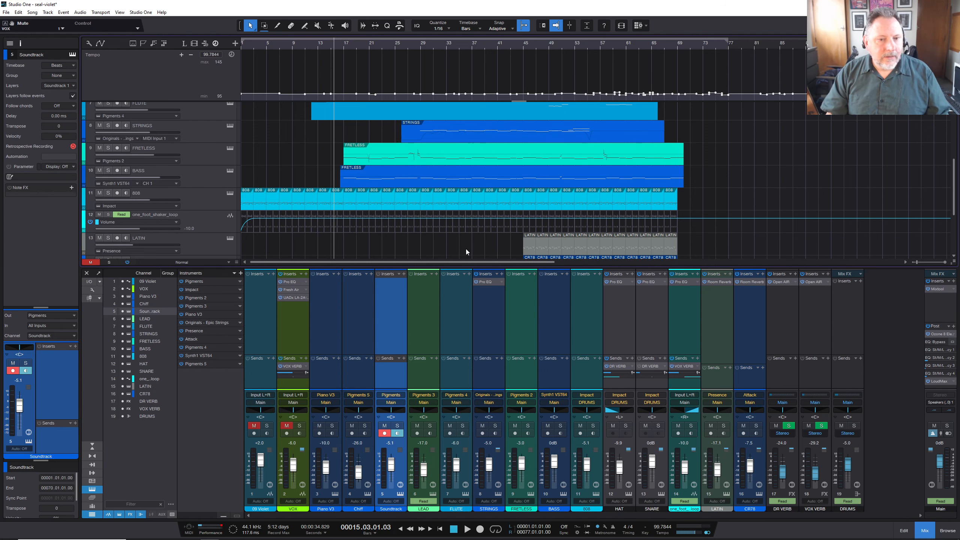
scroll(466, 249, up, 2)
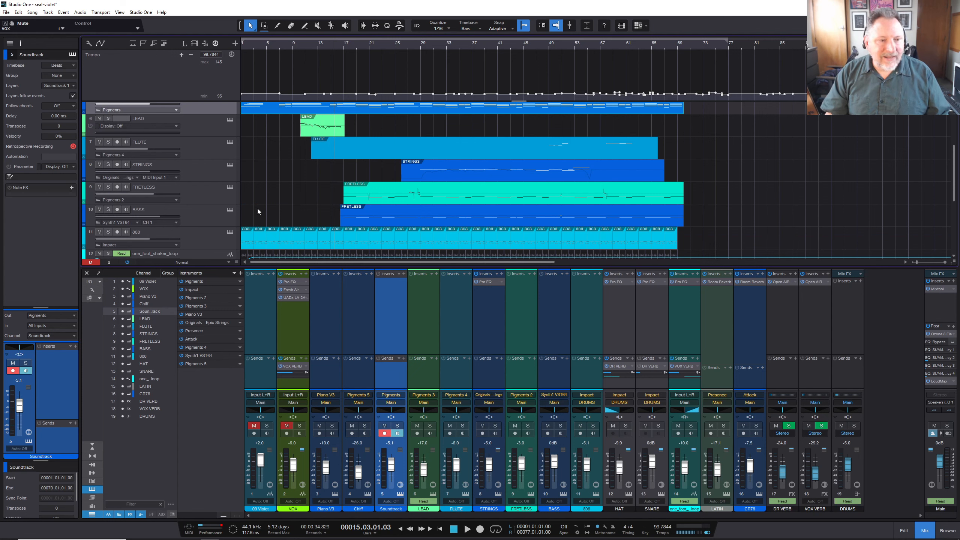
mouse_move(155, 197)
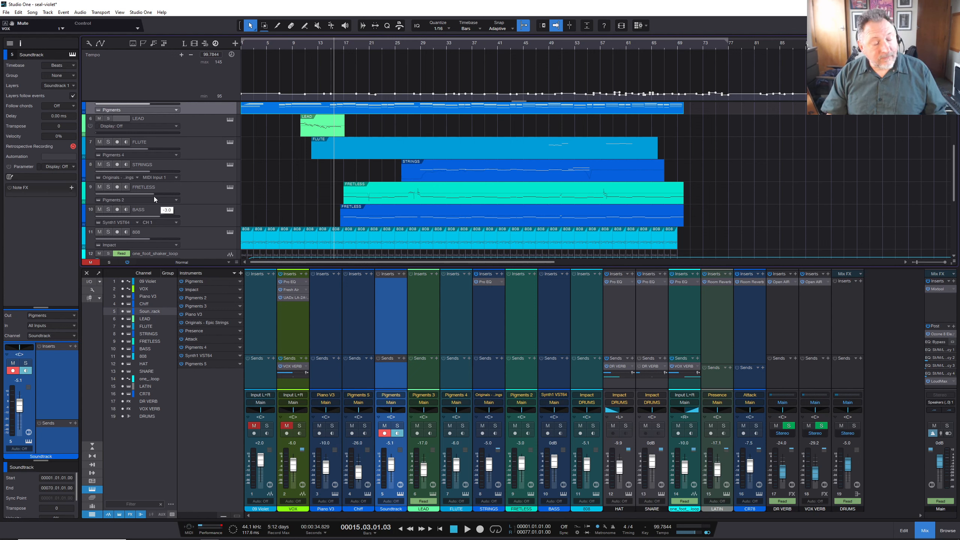
click(108, 187)
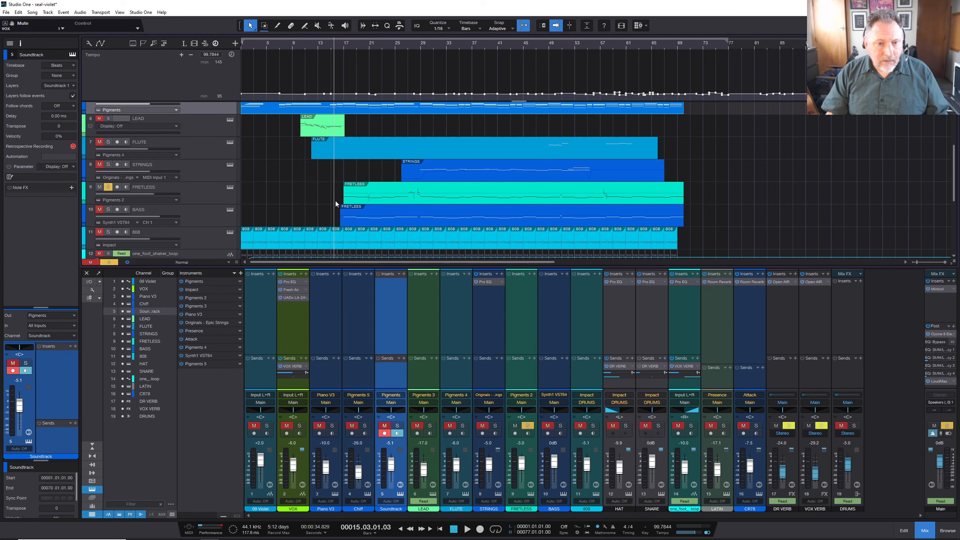
click(344, 48)
key(space)
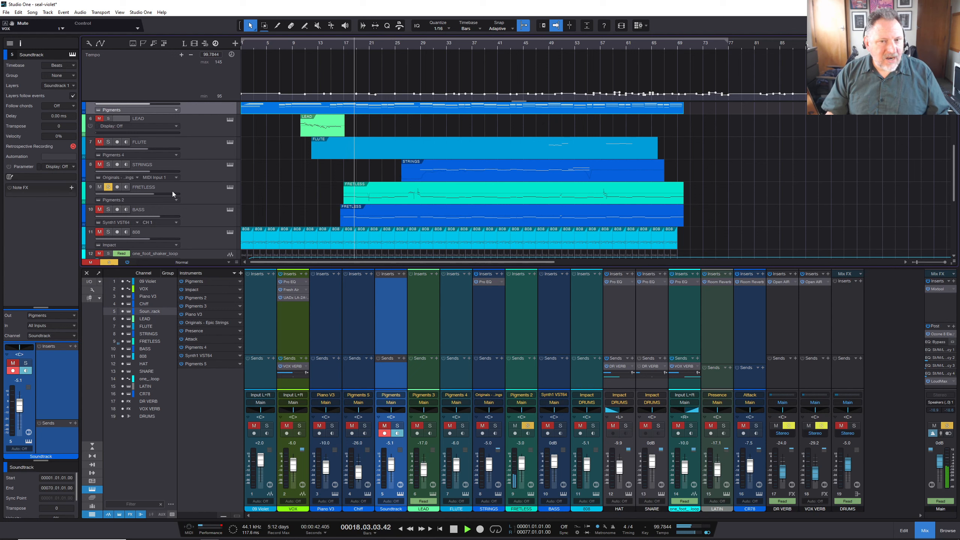
- Open the FRETLESS track's Pigments instrument and examine the sample sources of Engine 1 and Engine 2 during playback
click(231, 187)
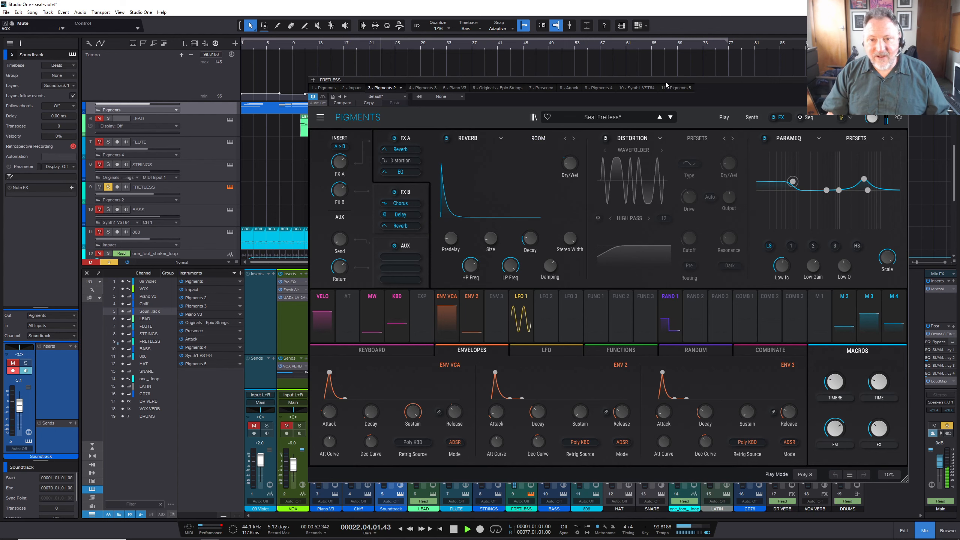
drag(666, 81, 598, 84)
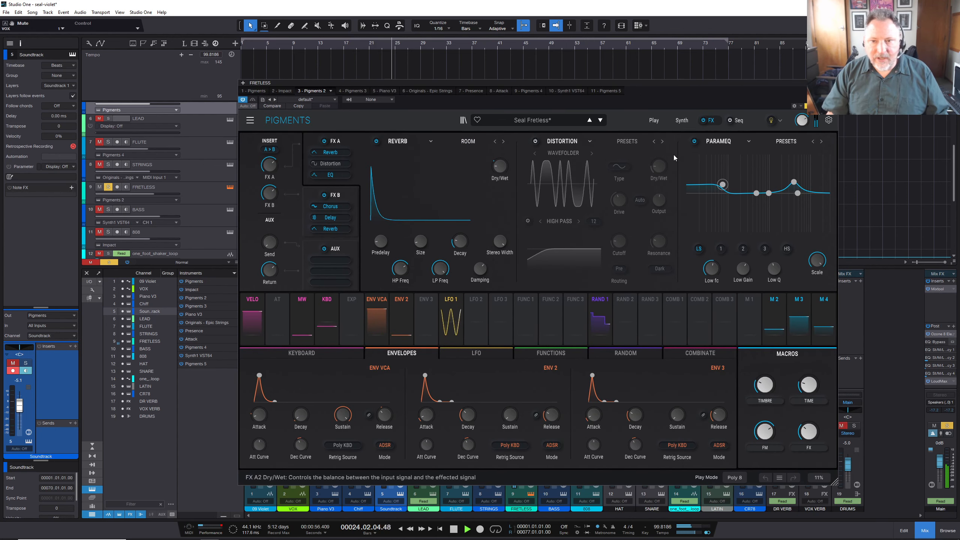
click(682, 121)
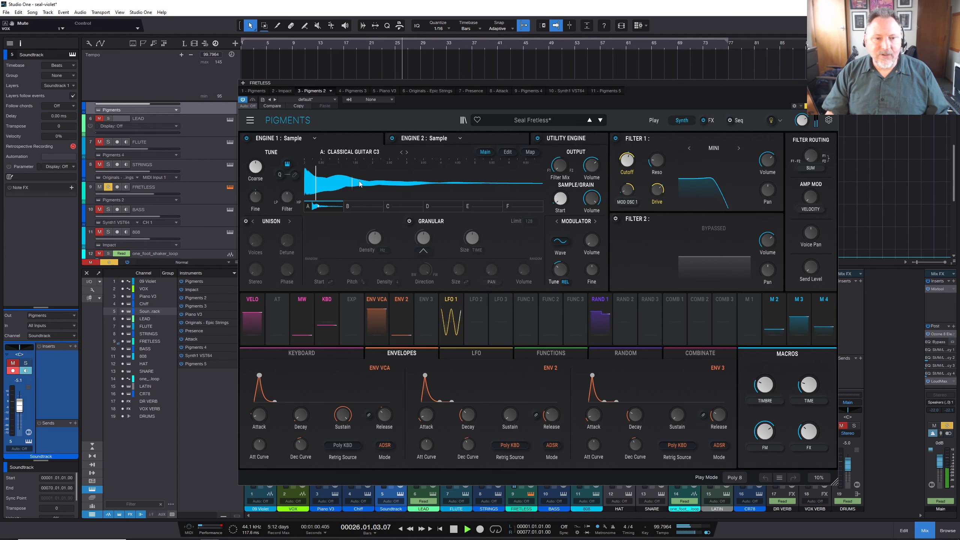
click(486, 141)
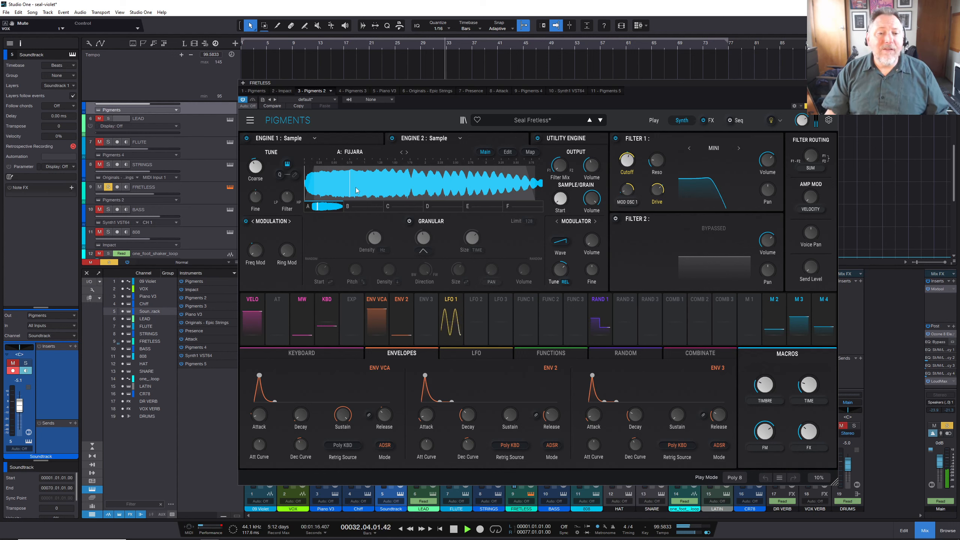
- Toggle Engine 1's bypass in the FRETLESS track's Pigments instrument and close its window
click(246, 140)
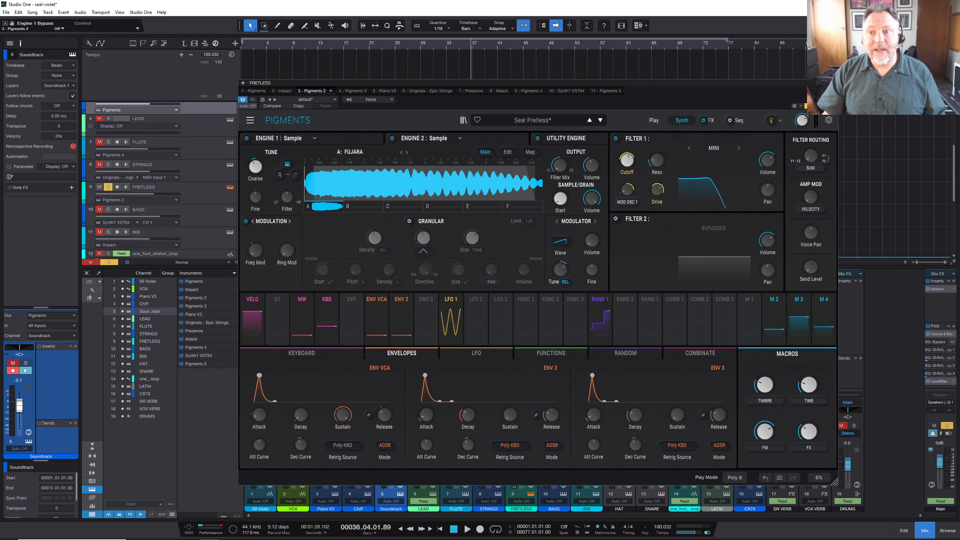
click(833, 83)
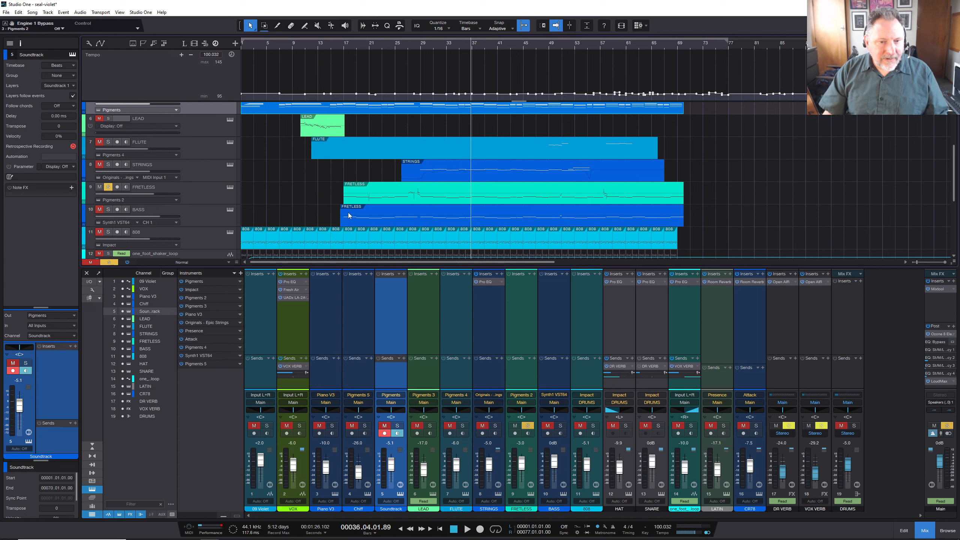
- Open the BASS track's Synth1 instrument, move its window clear of the track list, examine the Fretless Bass patch and close it
click(230, 210)
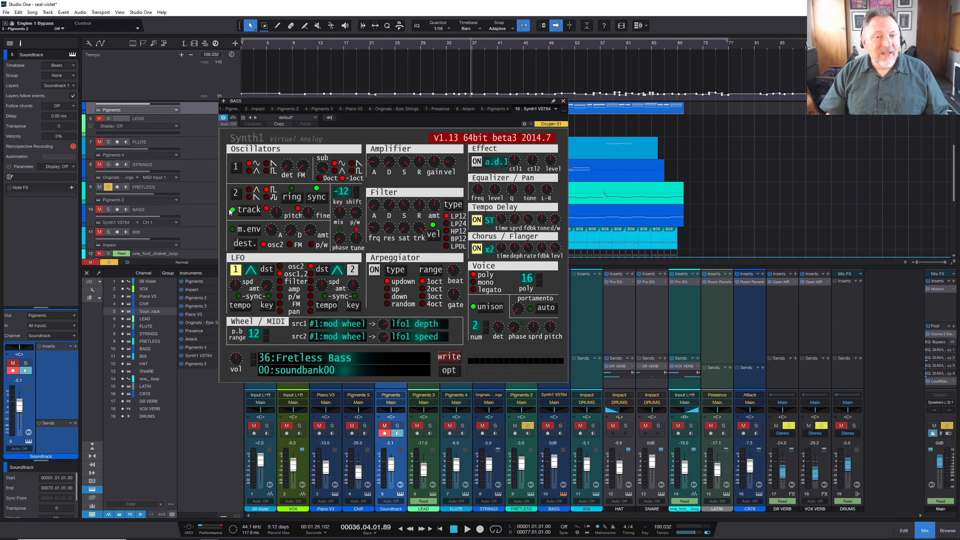
drag(404, 100, 601, 79)
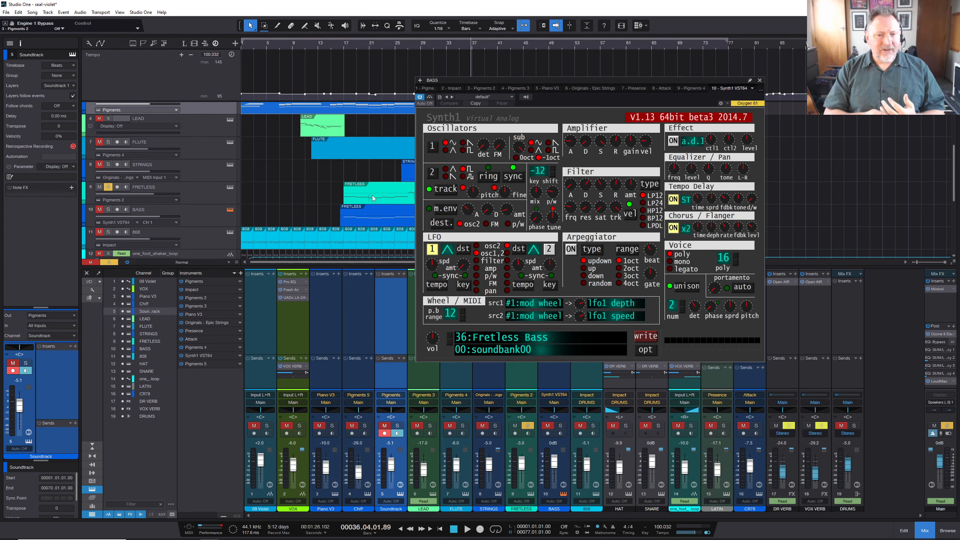
click(760, 81)
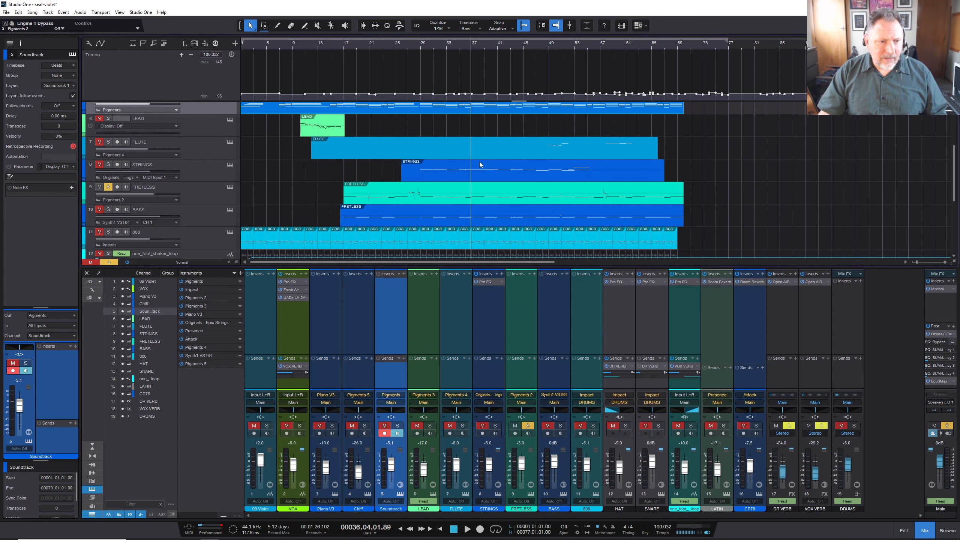
- Play the soloed FRETLESS track from around bar 27 and stop playback near bar 29
click(415, 49)
click(408, 47)
key(space)
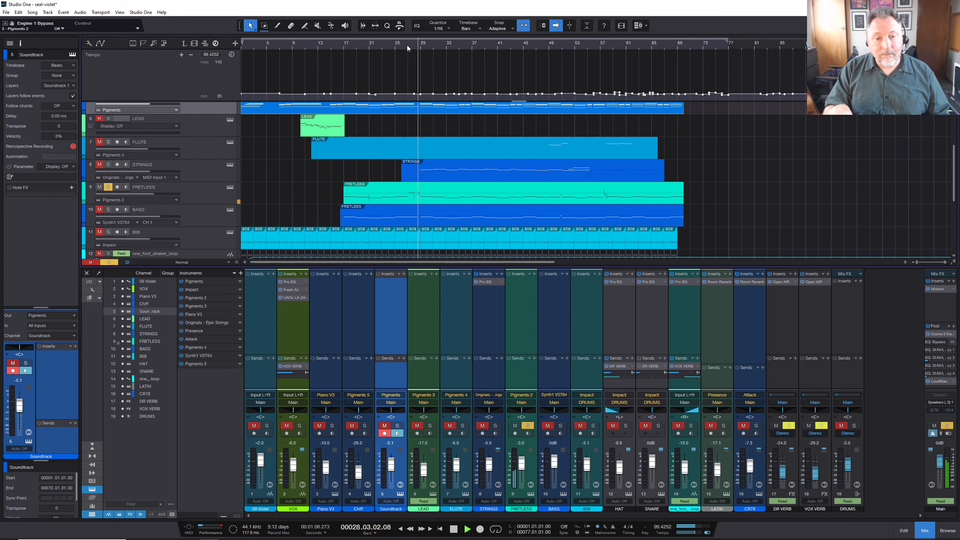
key(space)
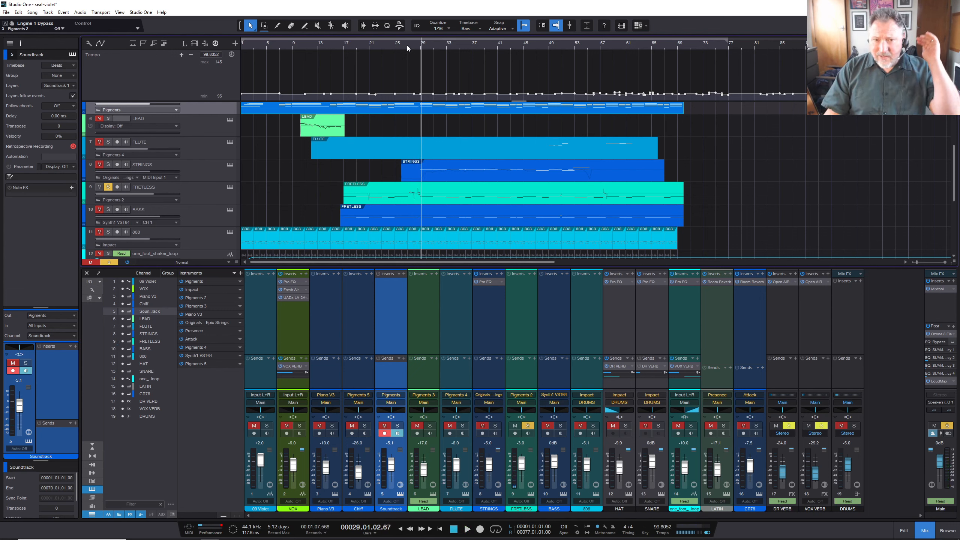
scroll(407, 45, up, 6)
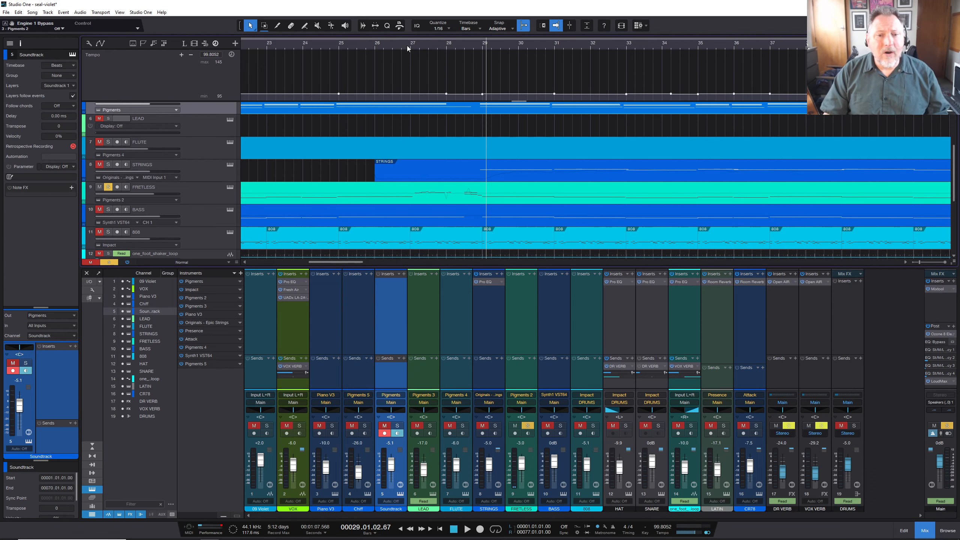
scroll(407, 45, down, 5)
- Solo the original 09 Violet track exclusively, play the passage from around bar 27 for comparison, and clear its solo
scroll(191, 111, up, 4)
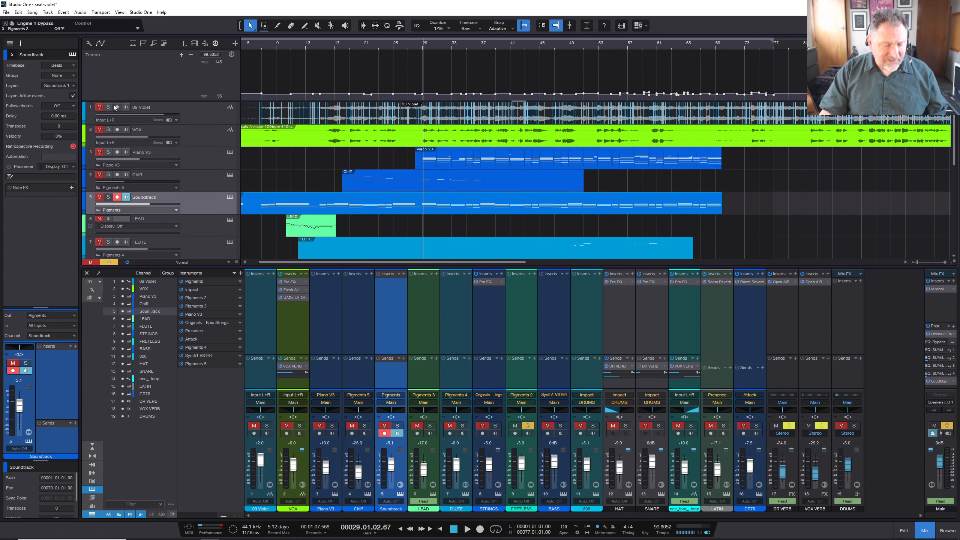
click(108, 108)
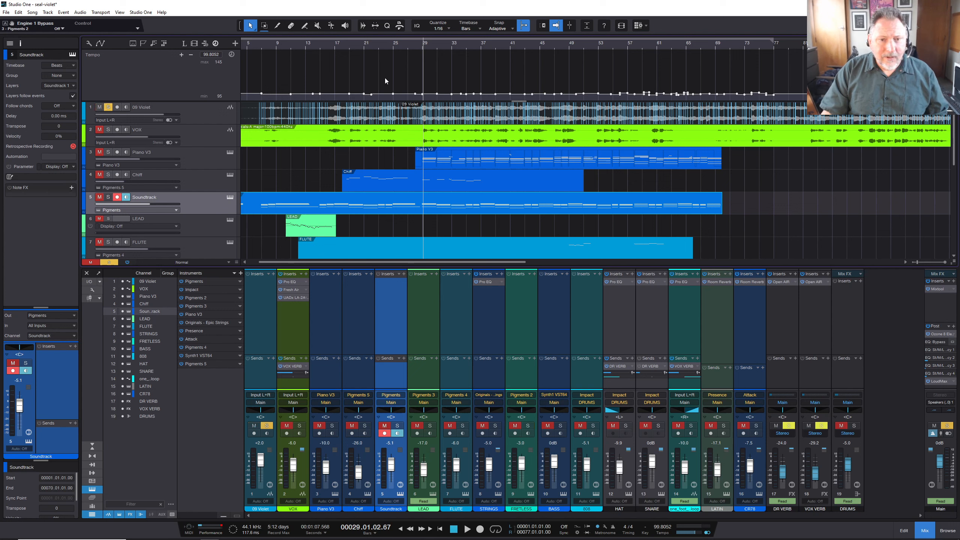
click(414, 48)
key(space)
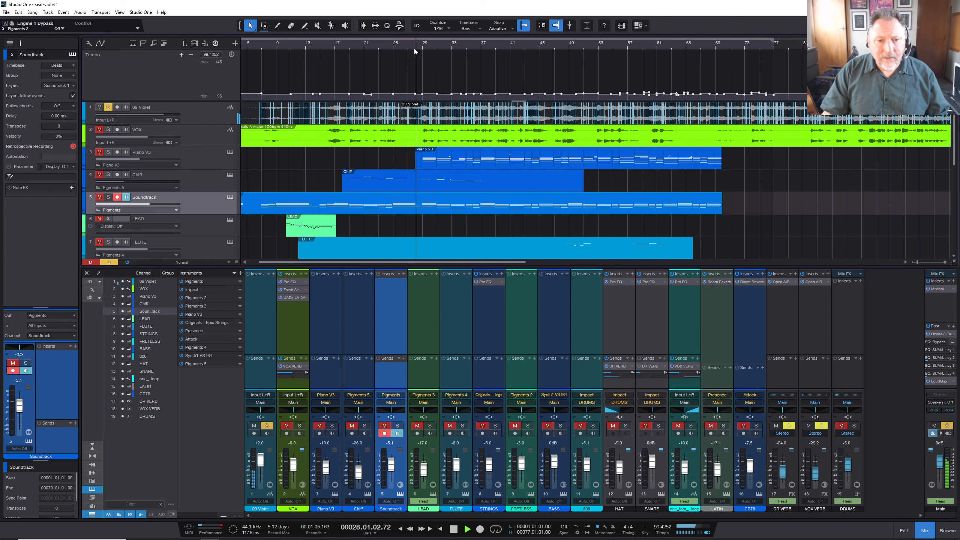
click(407, 48)
key(space)
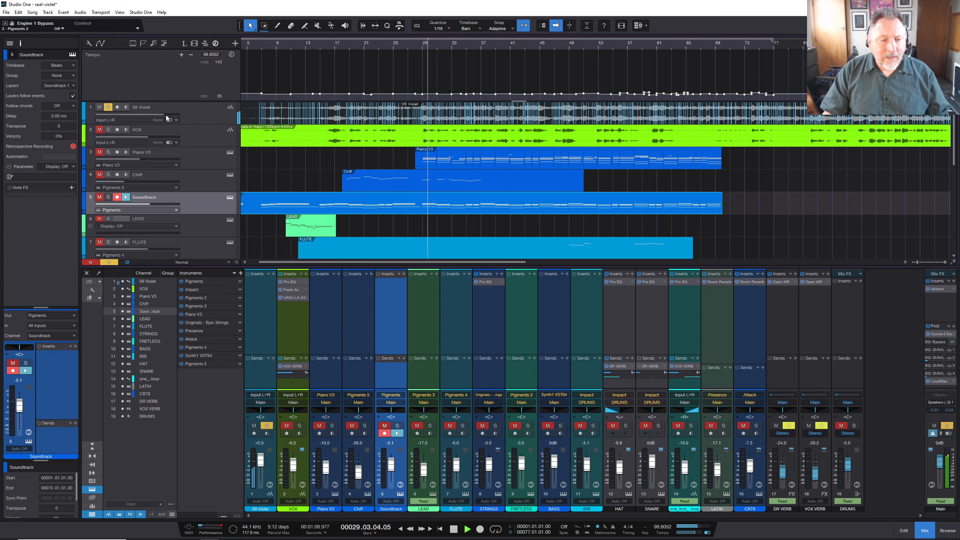
key(space)
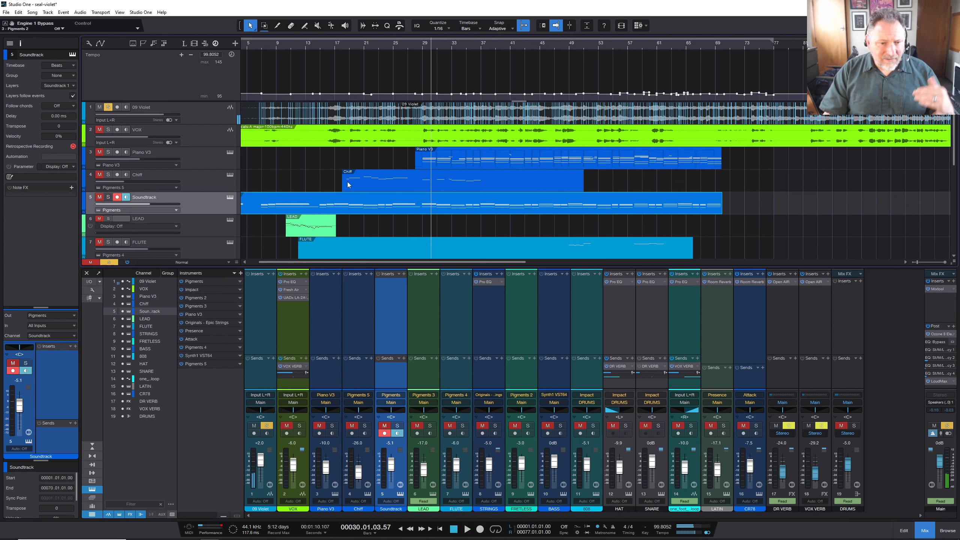
scroll(348, 185, down, 3)
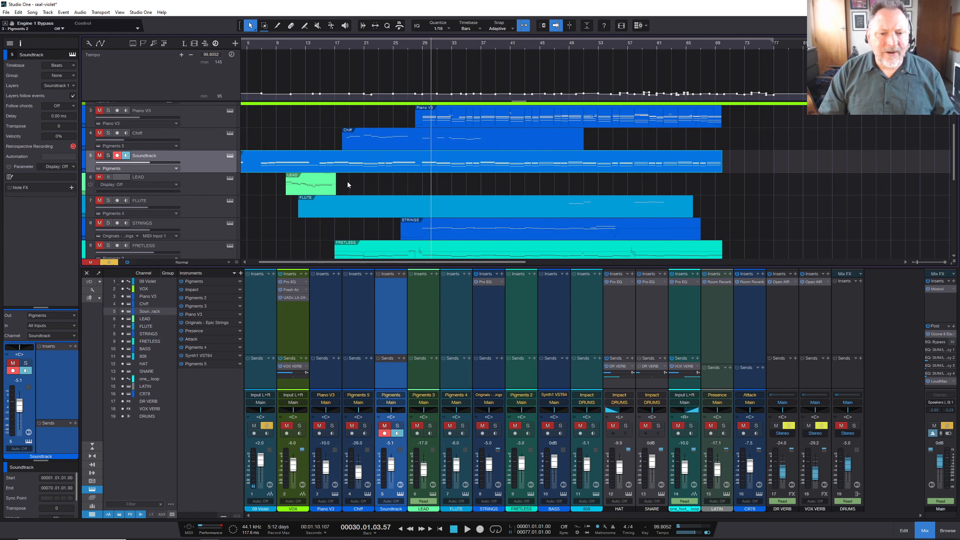
scroll(182, 167, up, 5)
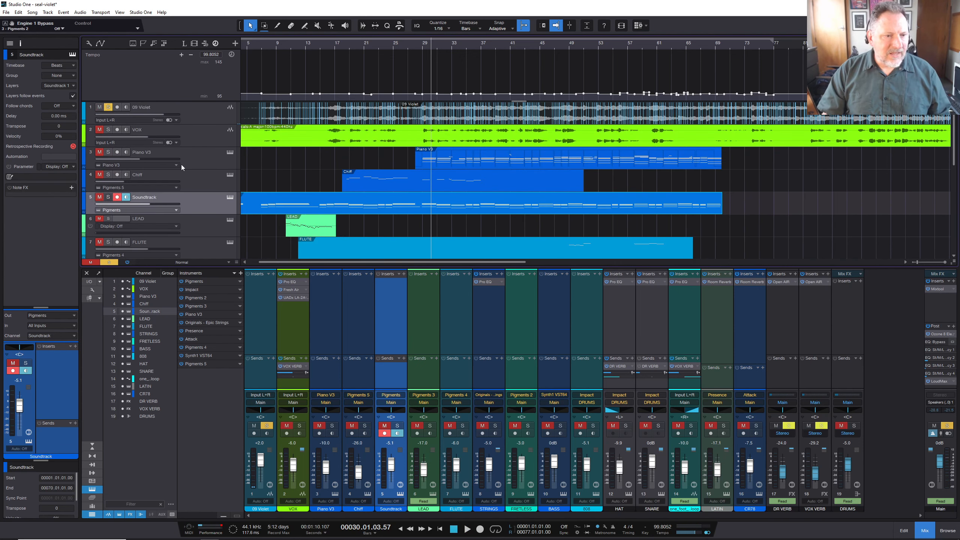
click(108, 107)
- Solo the BASS track and play it from around bar 21
scroll(270, 209, down, 5)
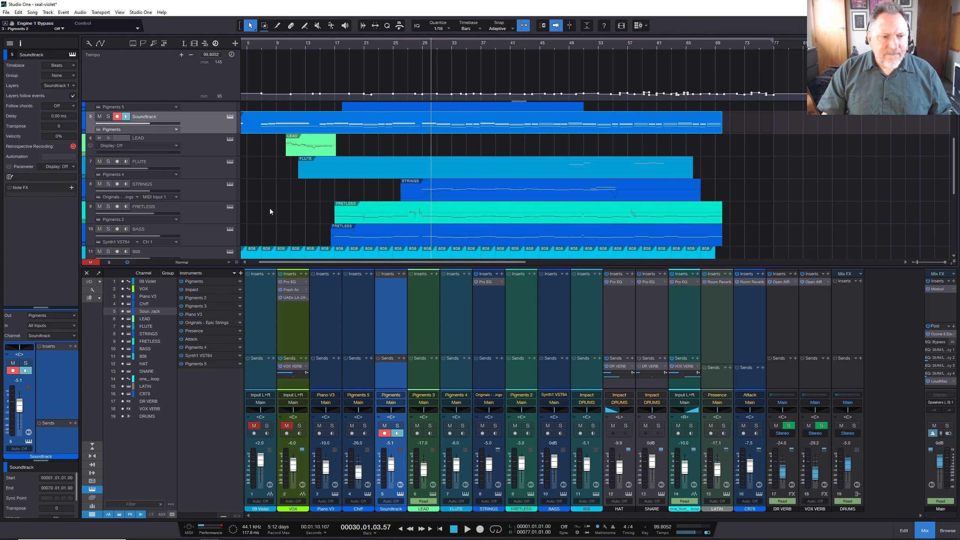
scroll(385, 192, down, 1)
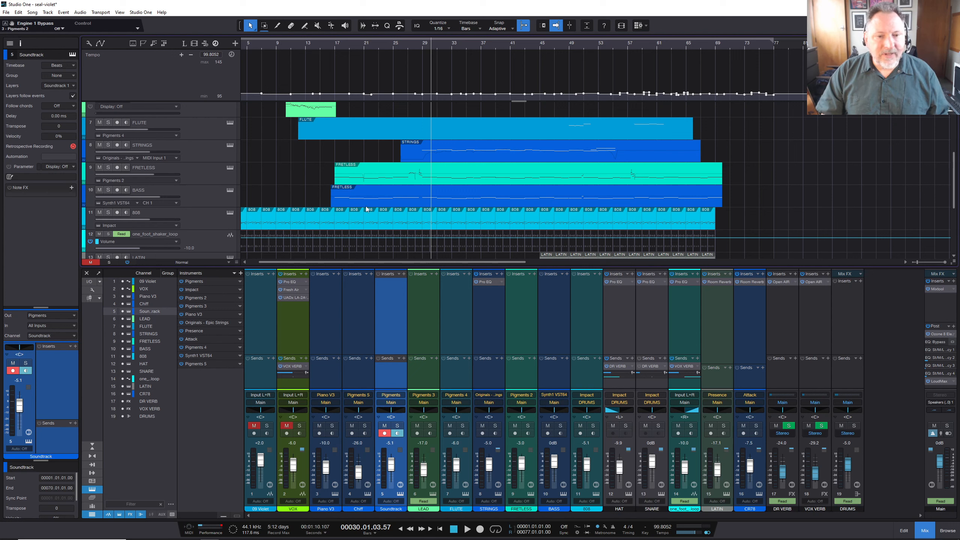
click(111, 190)
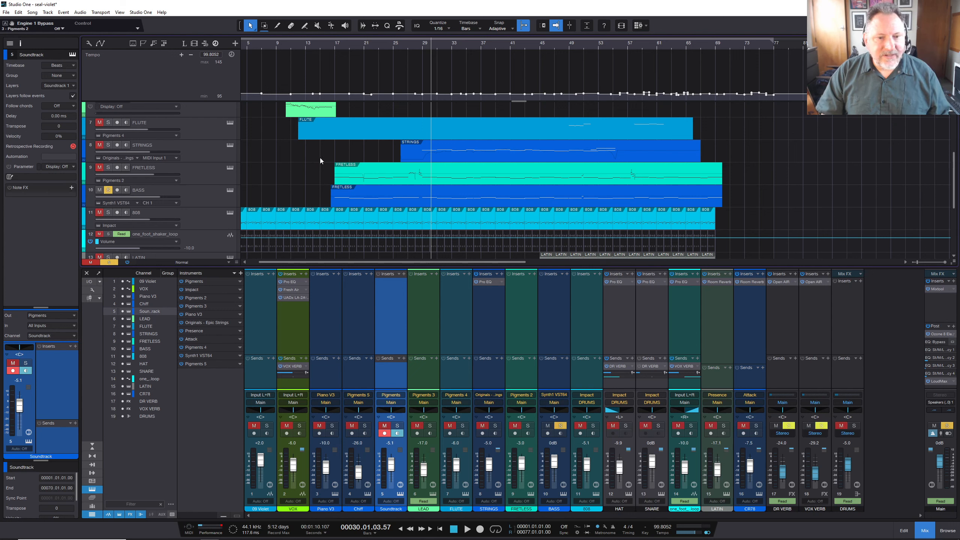
click(365, 45)
key(space)
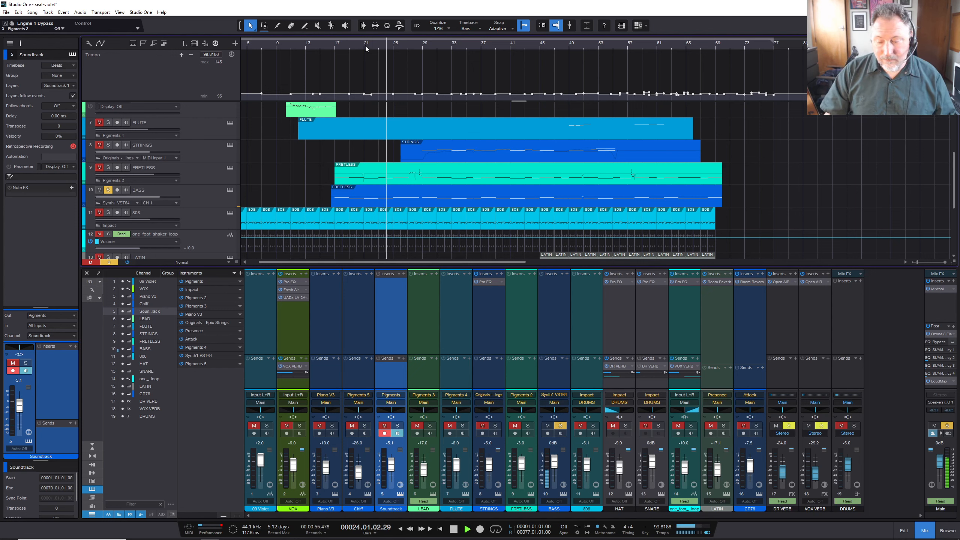
- Add FRETLESS to the soloed BASS track and play both together from around bar 20
click(109, 168)
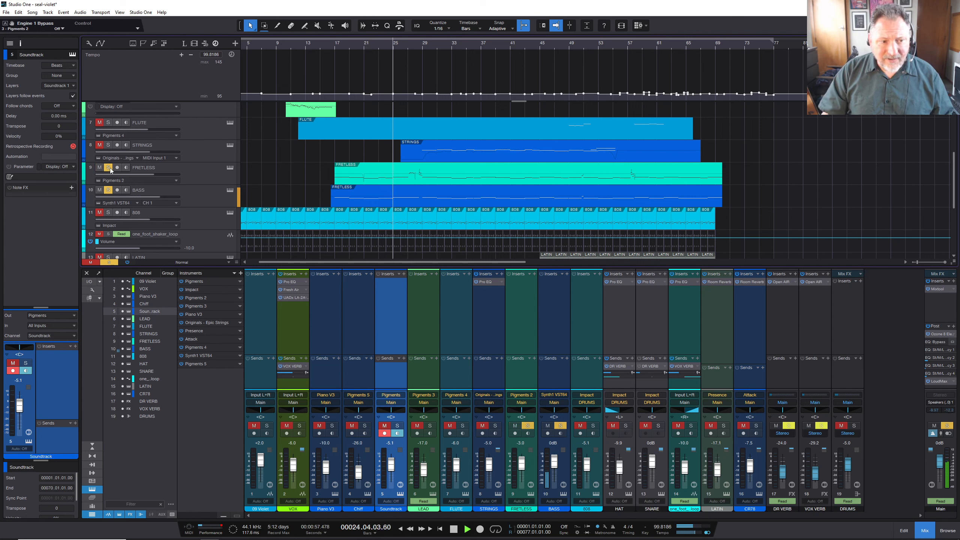
key(space)
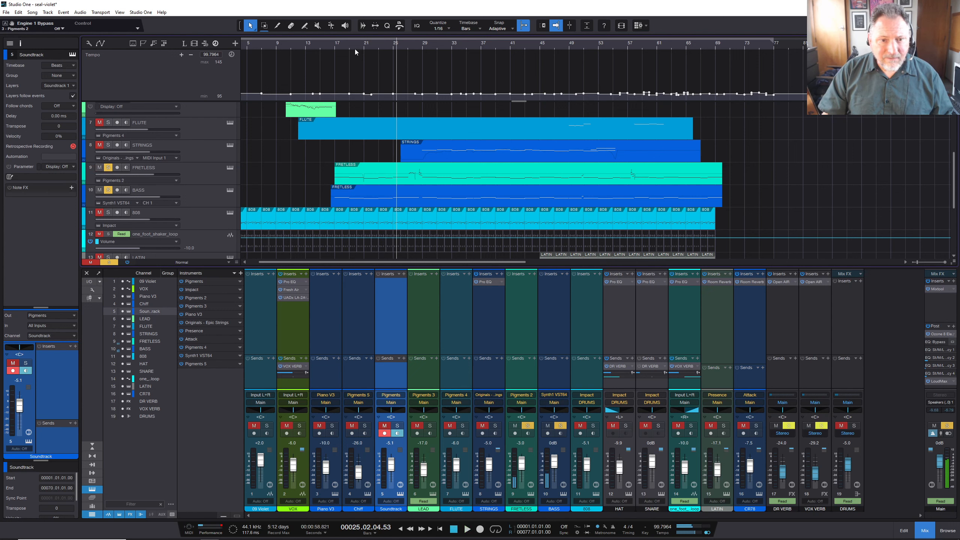
click(355, 49)
key(space)
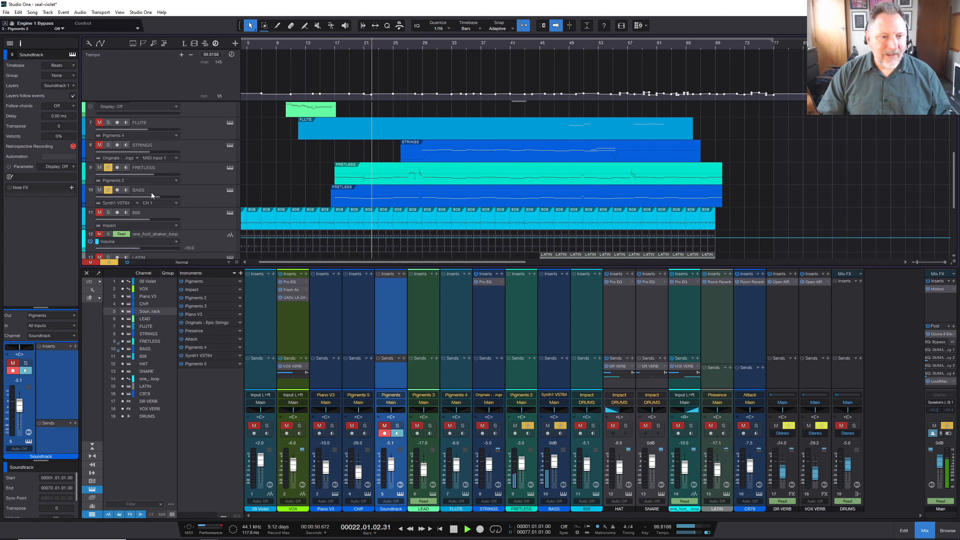
- Open the BASS track's Synth1 instrument during playback, examine its voice settings, and close it
click(230, 190)
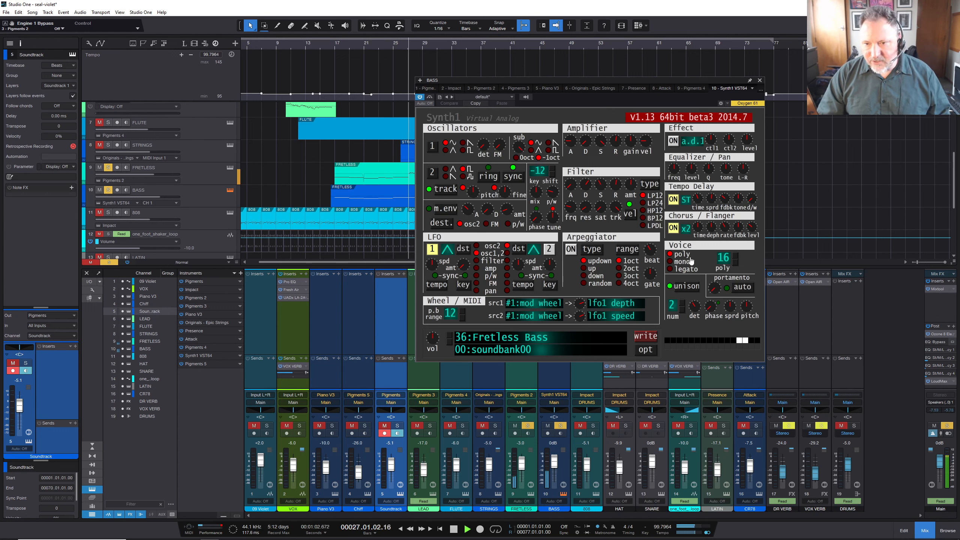
click(760, 80)
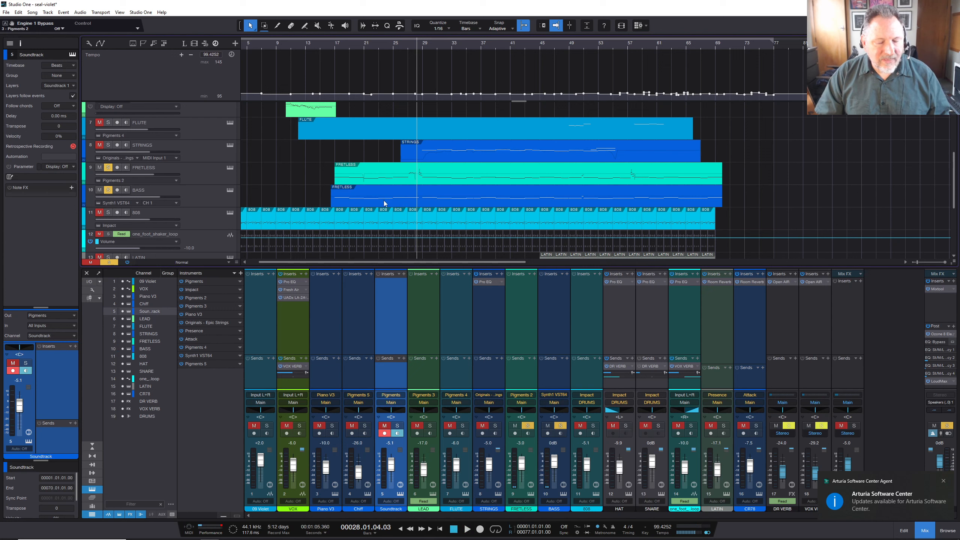
- Play the soloed BASS and FRETLESS tracks together from around bar 27 and again from around bar 57
click(407, 48)
key(space)
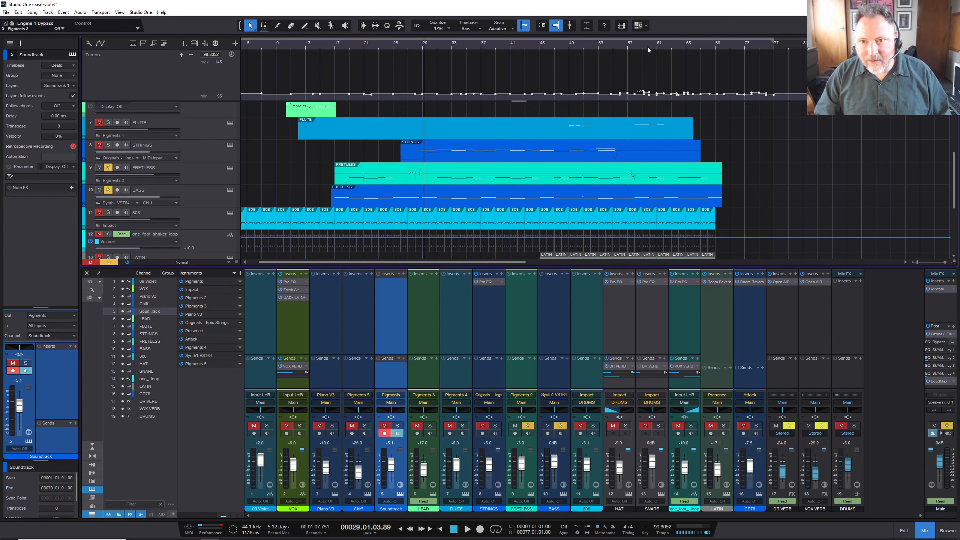
click(630, 44)
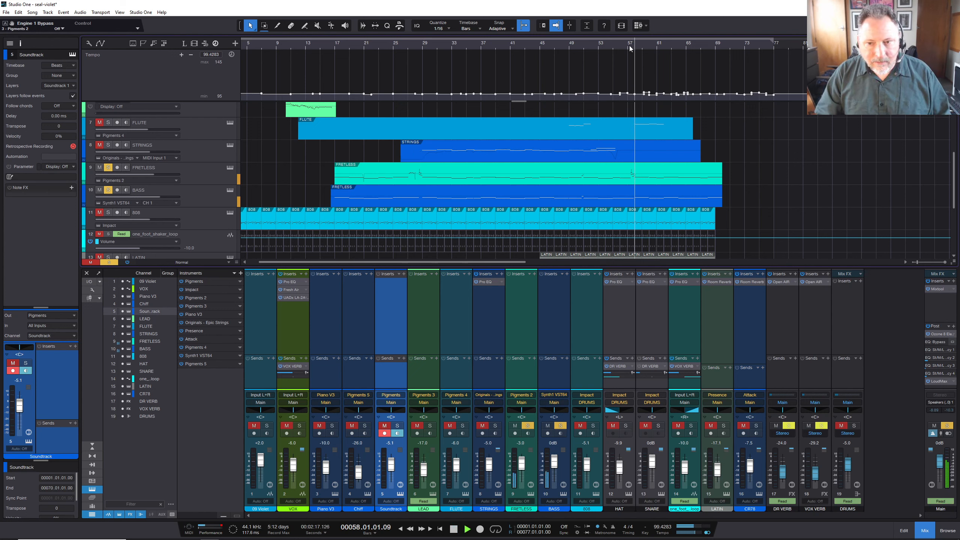
key(space)
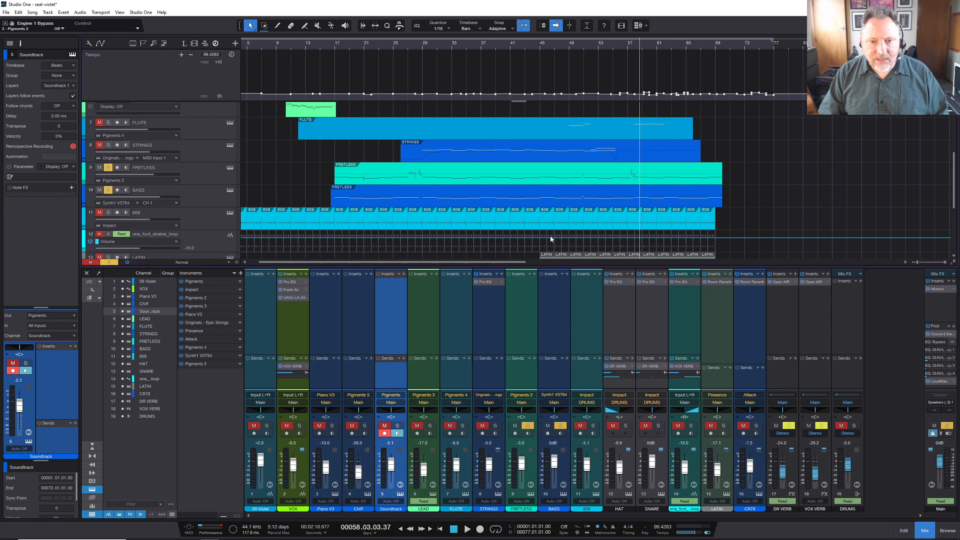
- Solo Piano V3 and VOX along with FRETLESS and BASS, and play them together from around bar 25
scroll(550, 239, up, 3)
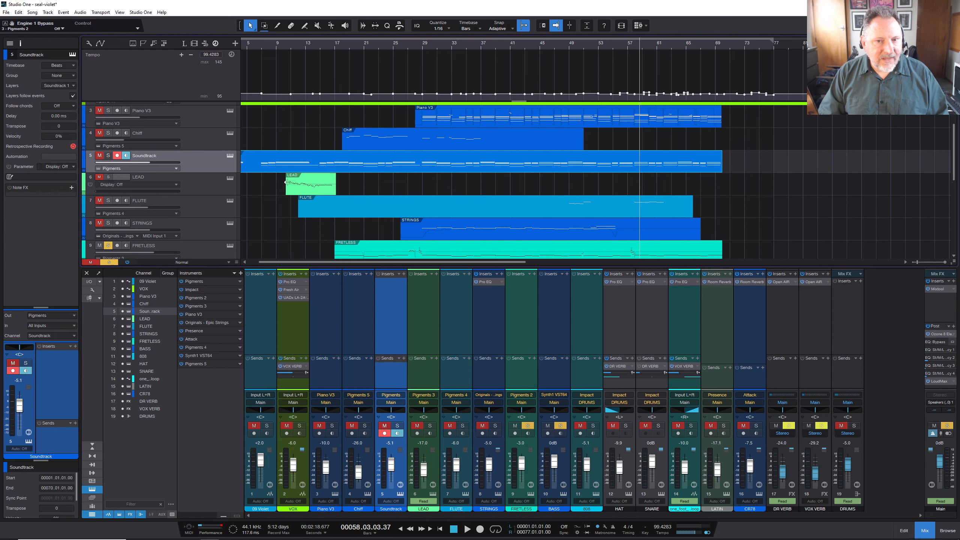
scroll(211, 179, up, 2)
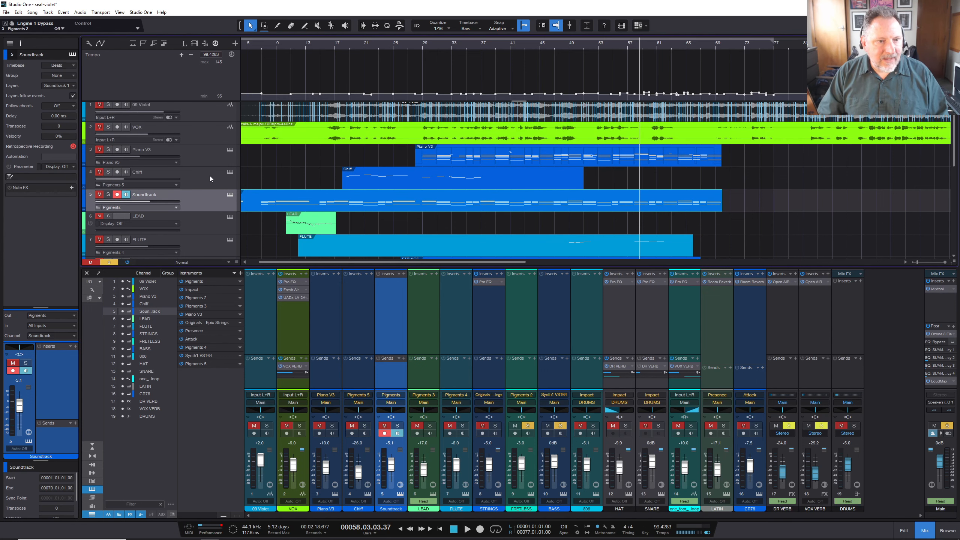
click(108, 149)
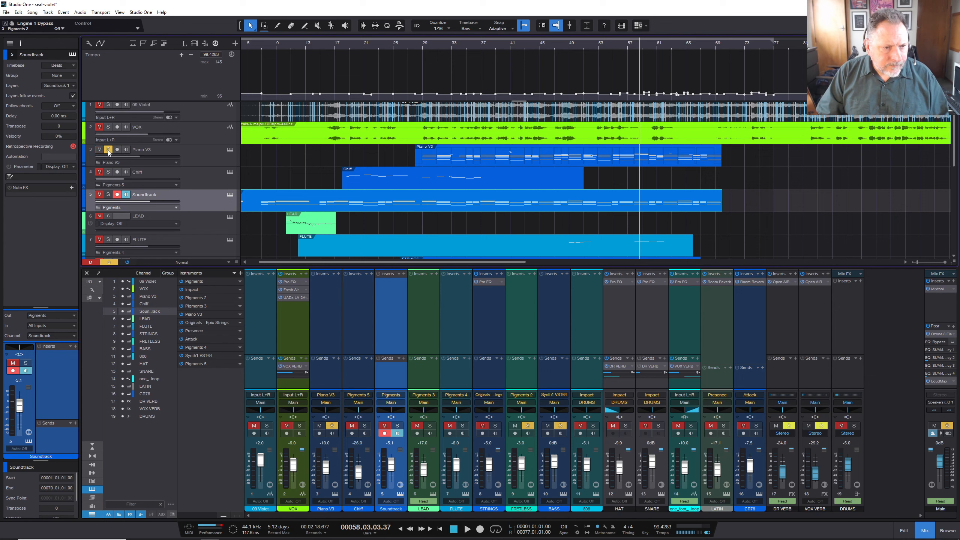
click(418, 51)
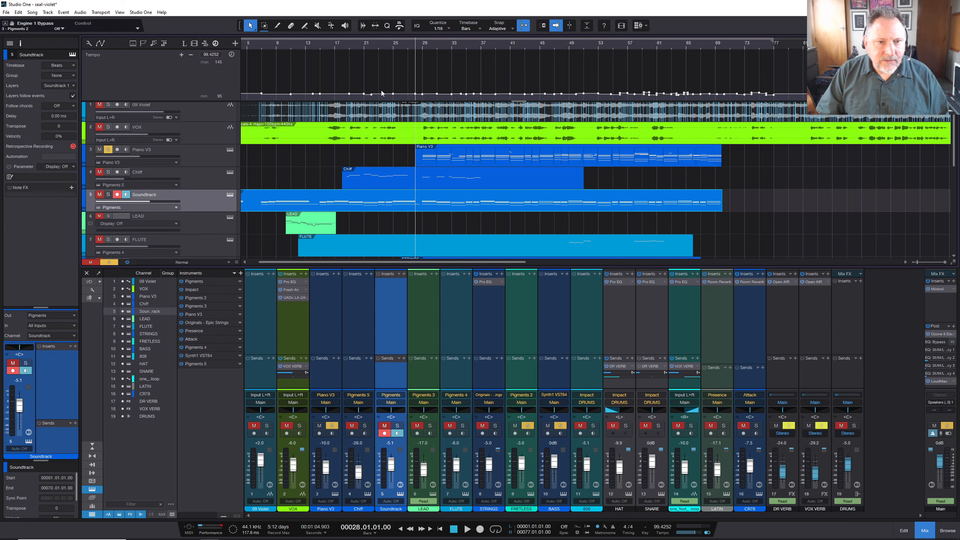
click(108, 127)
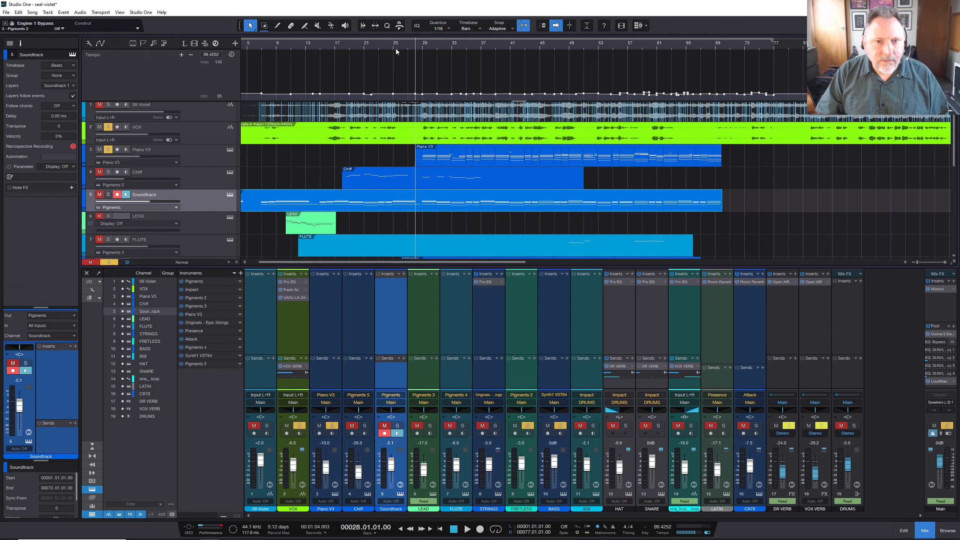
click(396, 52)
key(space)
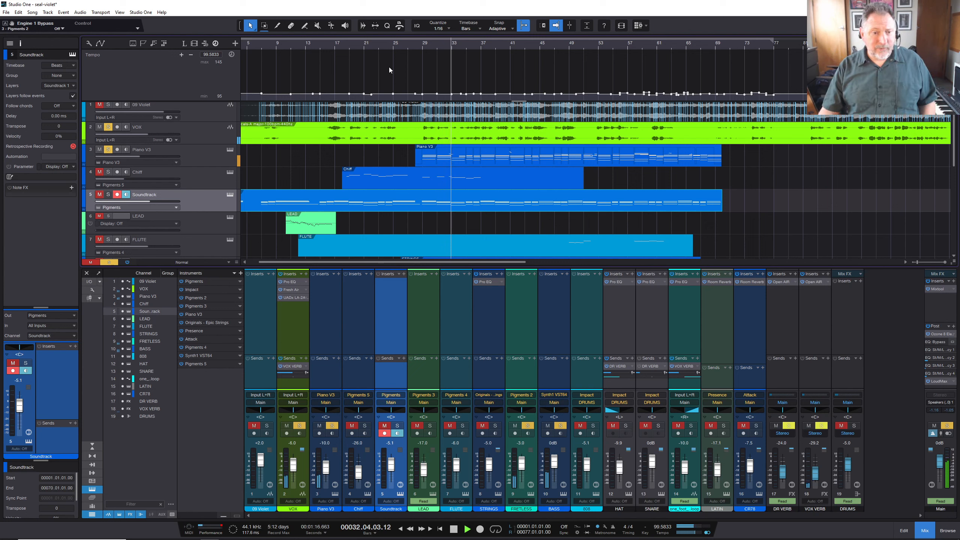
- Add Soundtrack to the soloed tracks during playback to hear the difference, and clear its solo
click(108, 194)
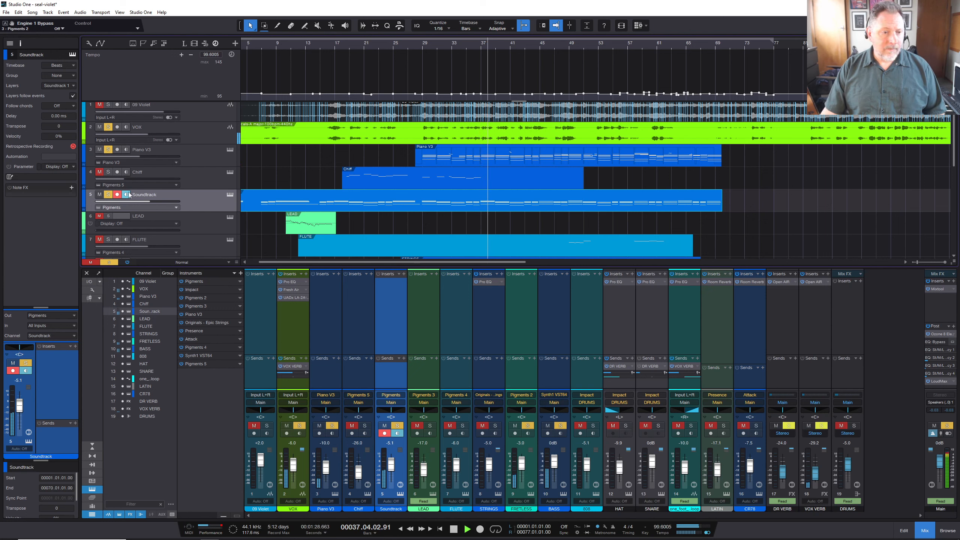
click(108, 194)
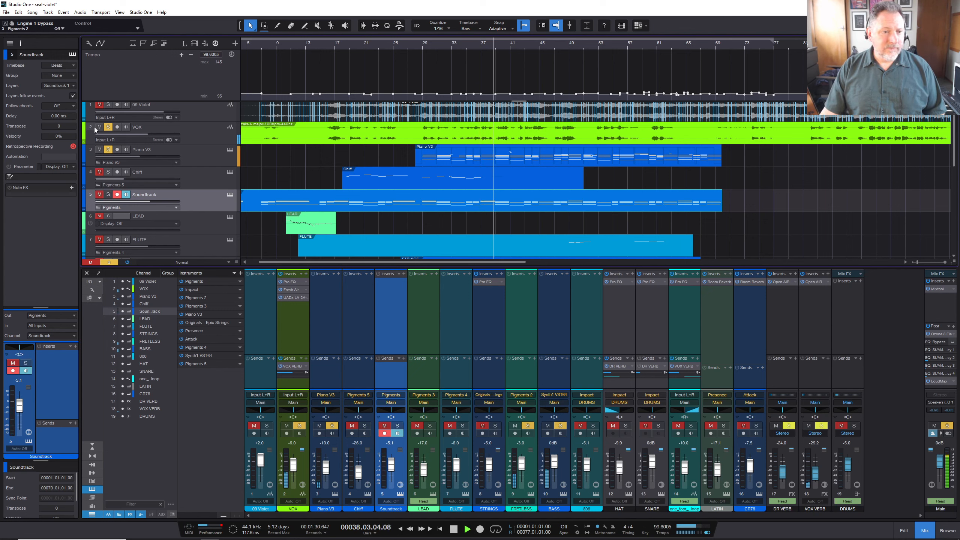
- Clear the VOX solo during playback, then view the Piano V3 part in the note editor and close the editor
click(108, 127)
click(99, 126)
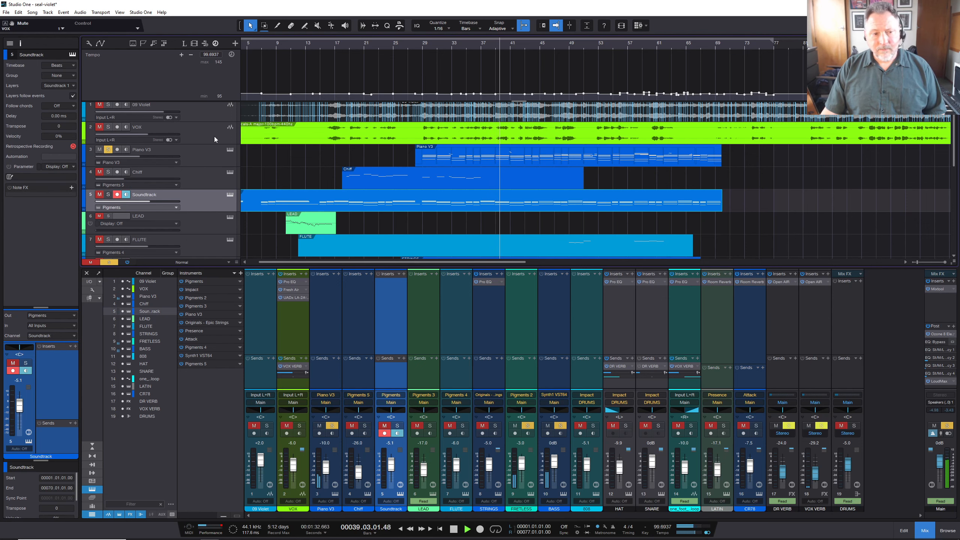
scroll(231, 170, down, 2)
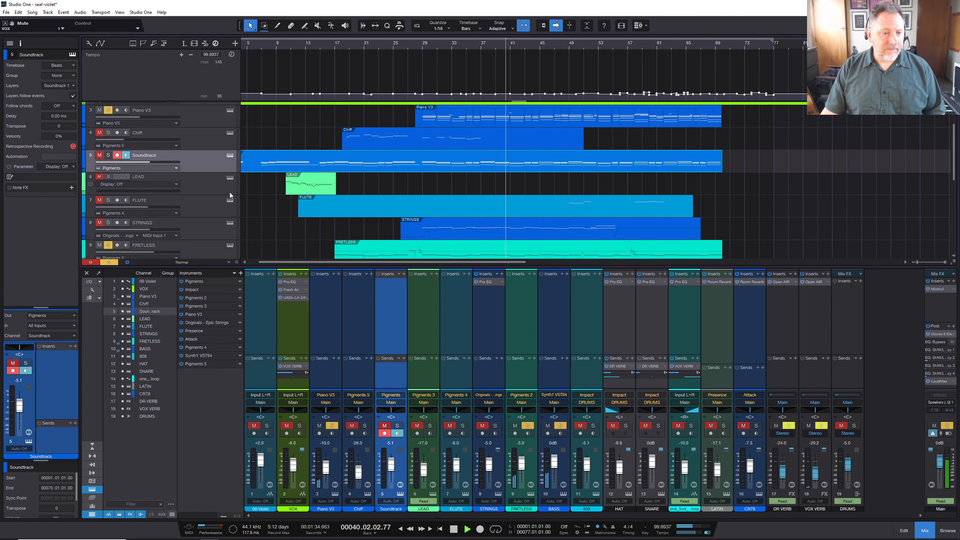
scroll(230, 196, up, 2)
double_click(495, 156)
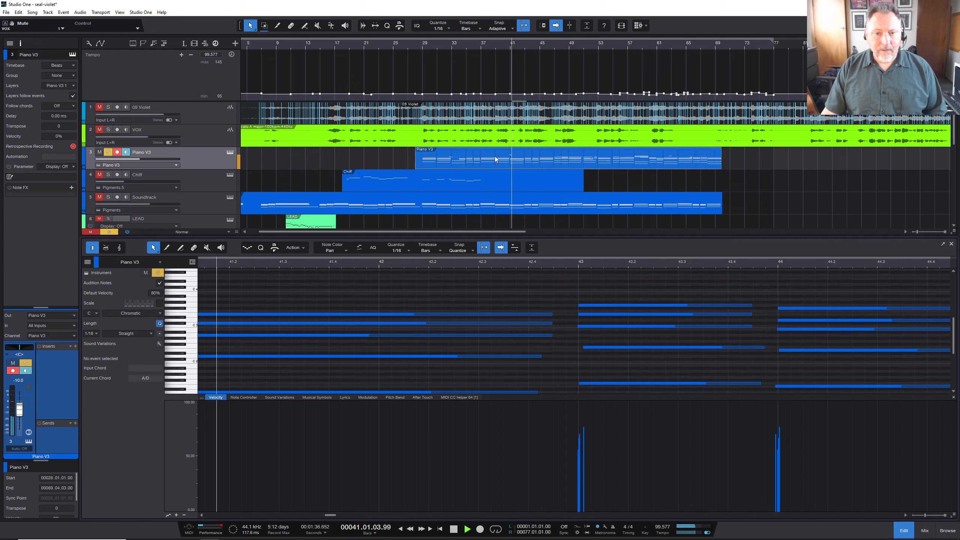
click(952, 245)
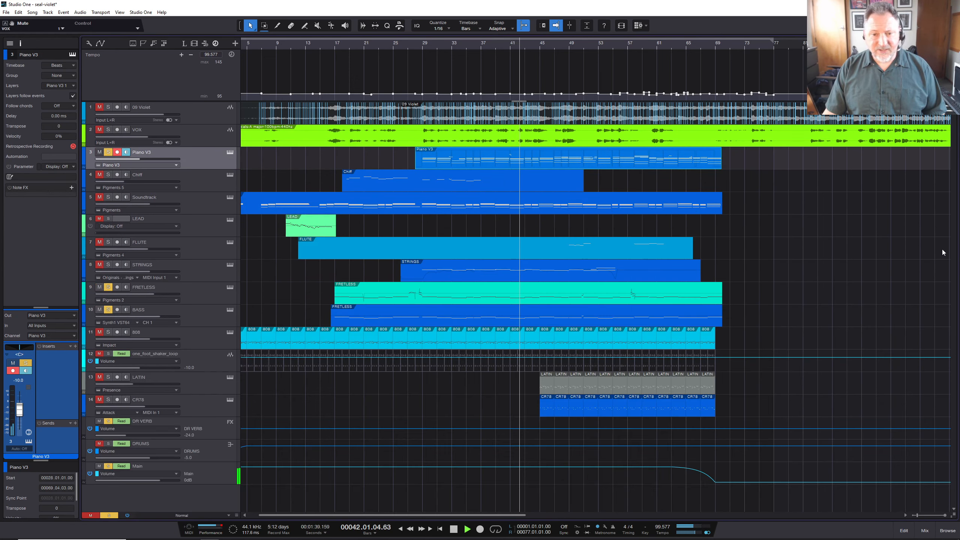
- Open the Piano V3 track's Piano V instrument, examine its advanced effect settings, close it, and stop playback
click(231, 153)
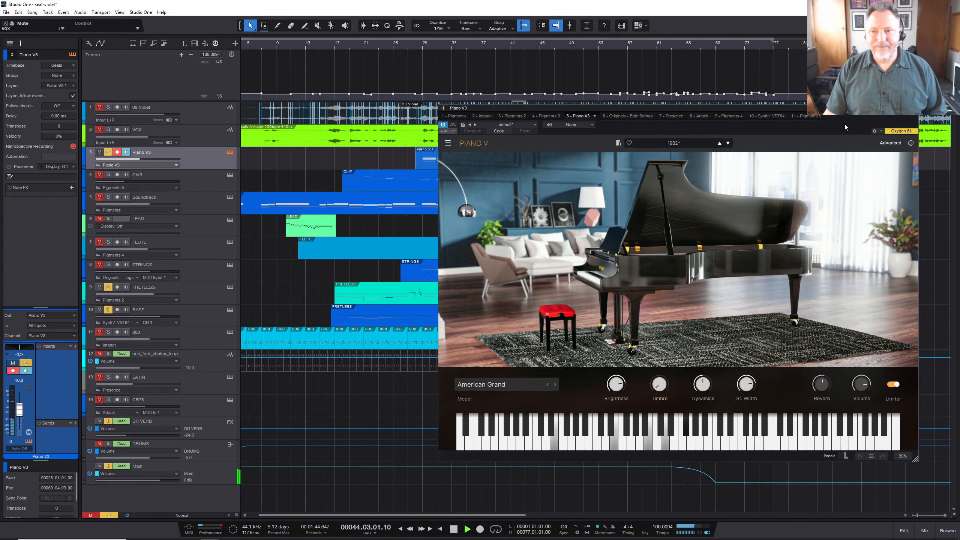
drag(842, 108, 741, 110)
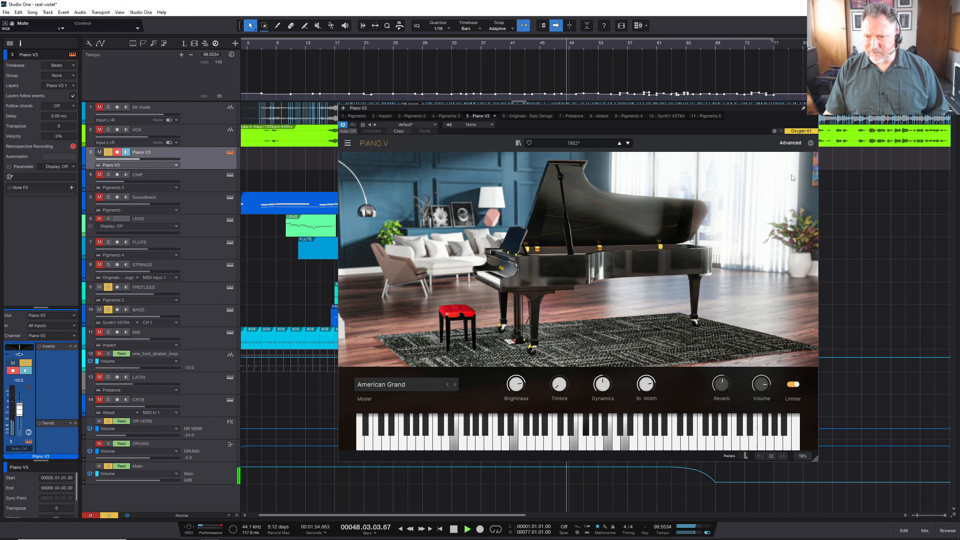
click(790, 142)
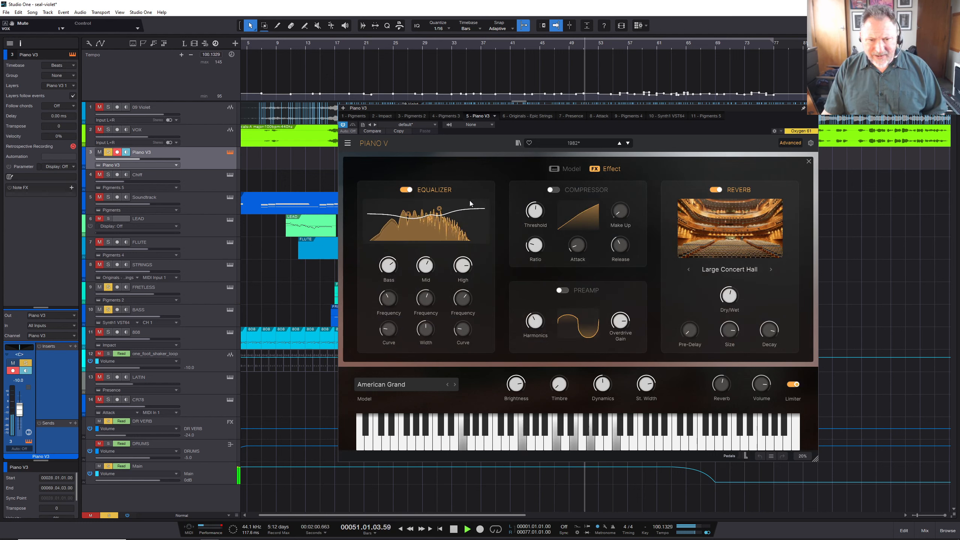
click(813, 109)
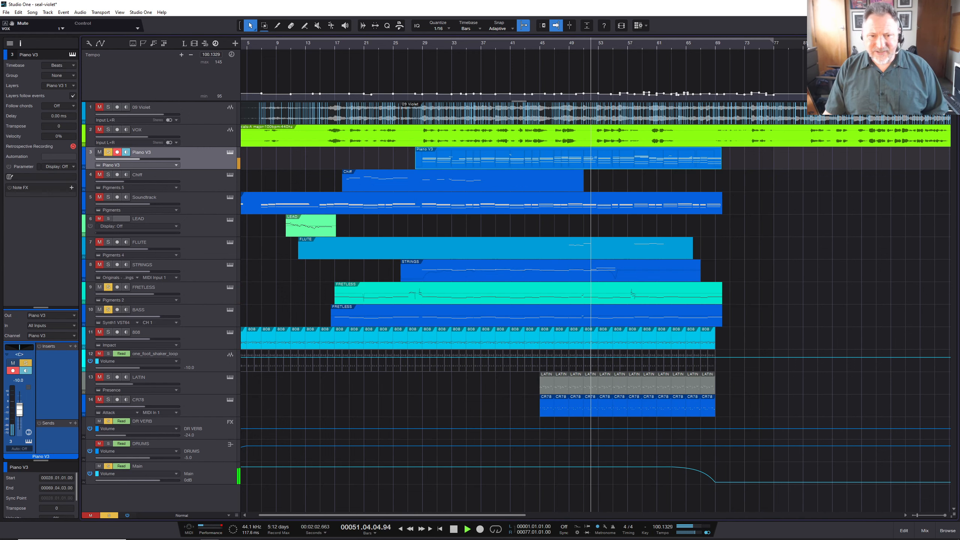
key(space)
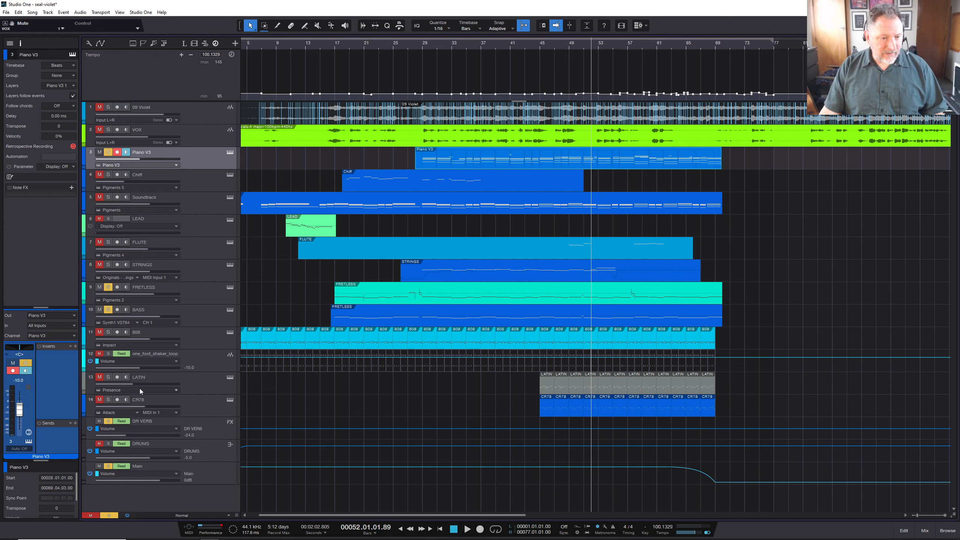
- Play from around bars 46 and 42 with VOX, LATIN and CR78 added to the soloed piano and bass tracks
click(563, 44)
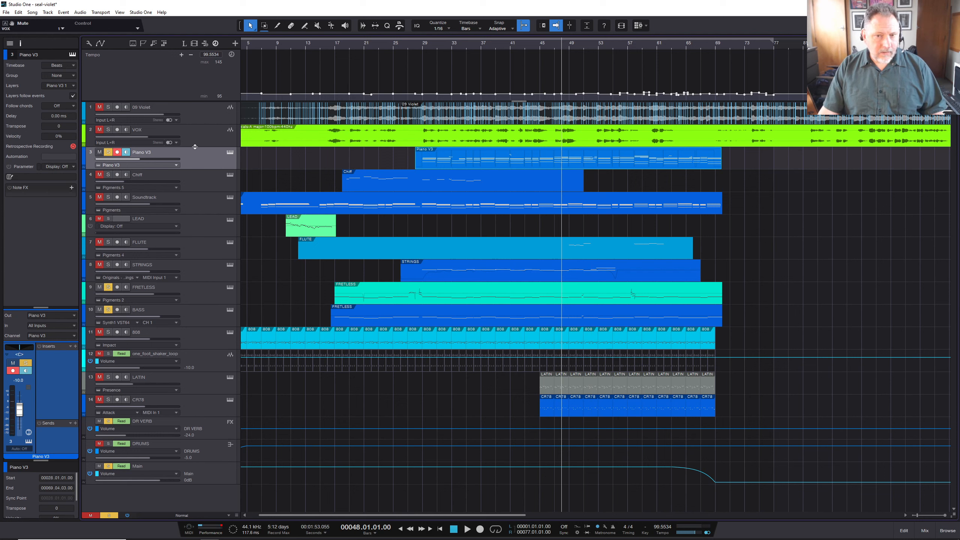
click(548, 48)
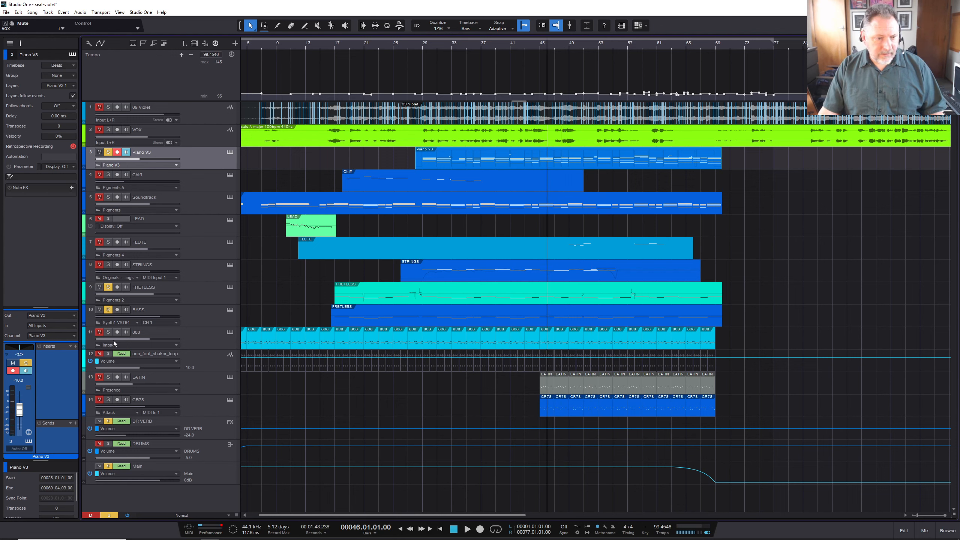
key(space)
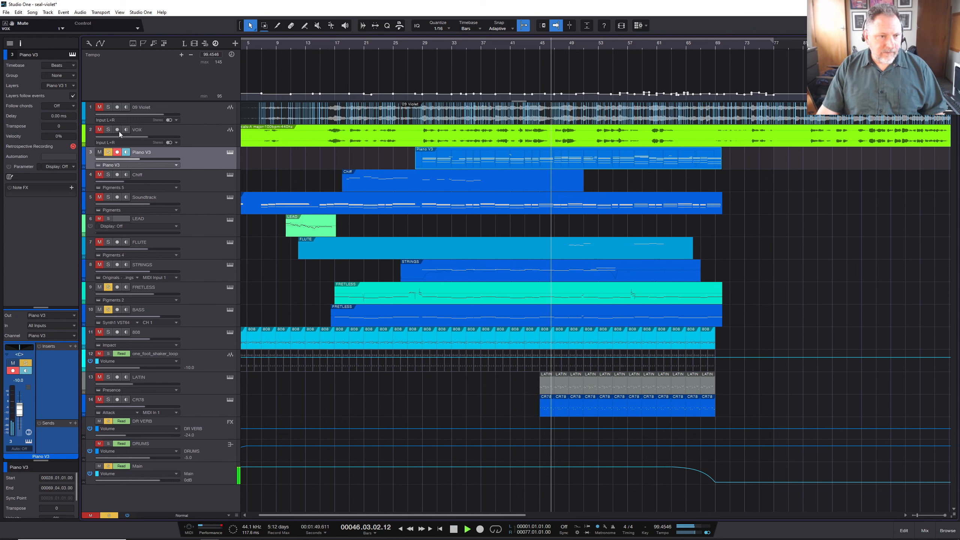
click(109, 129)
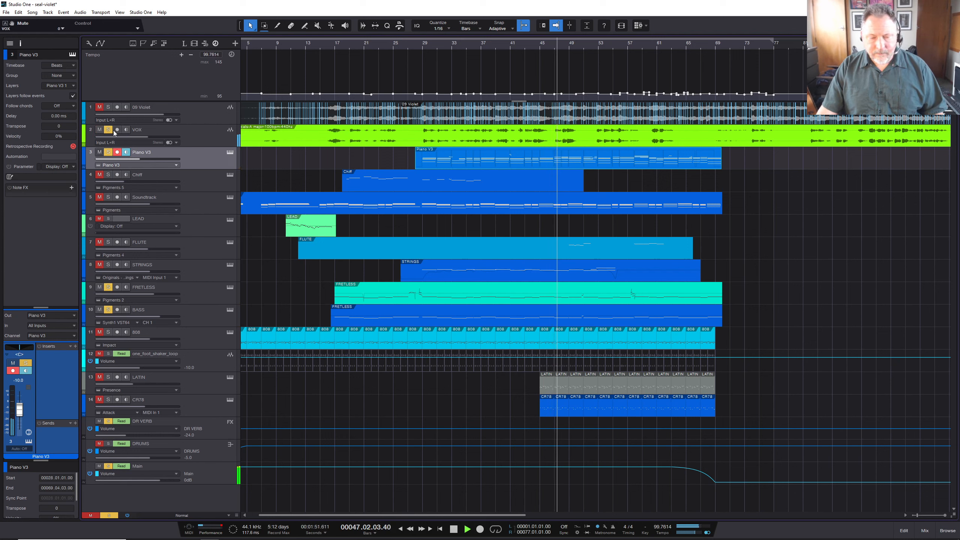
click(521, 48)
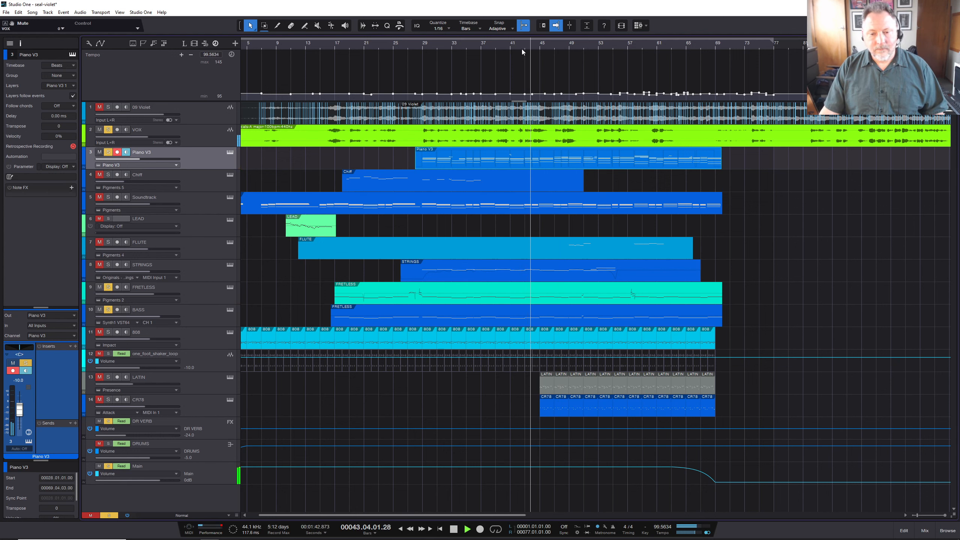
click(108, 377)
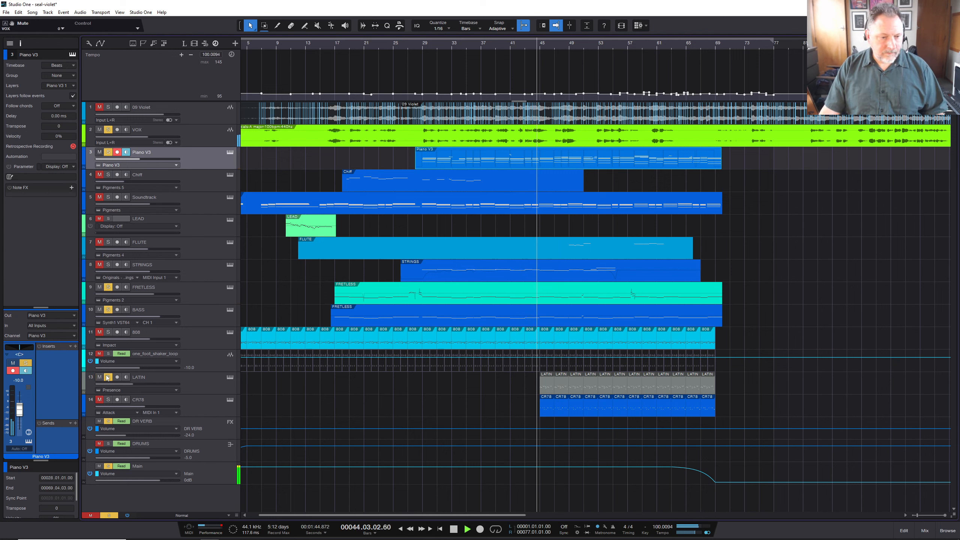
click(108, 400)
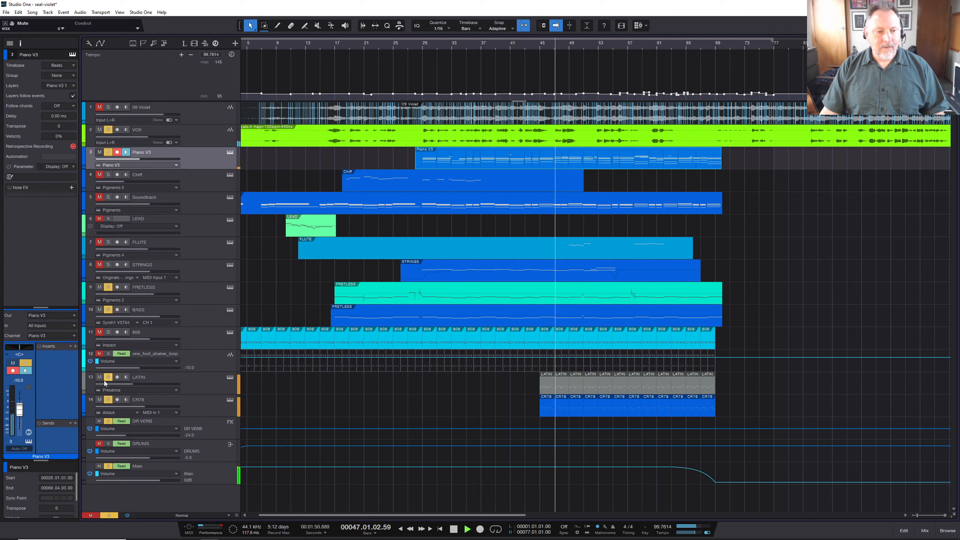
- Stop playback and clear the solos on VOX, Piano V3, FRETLESS, BASS and CR78, leaving LATIN soloed
click(99, 130)
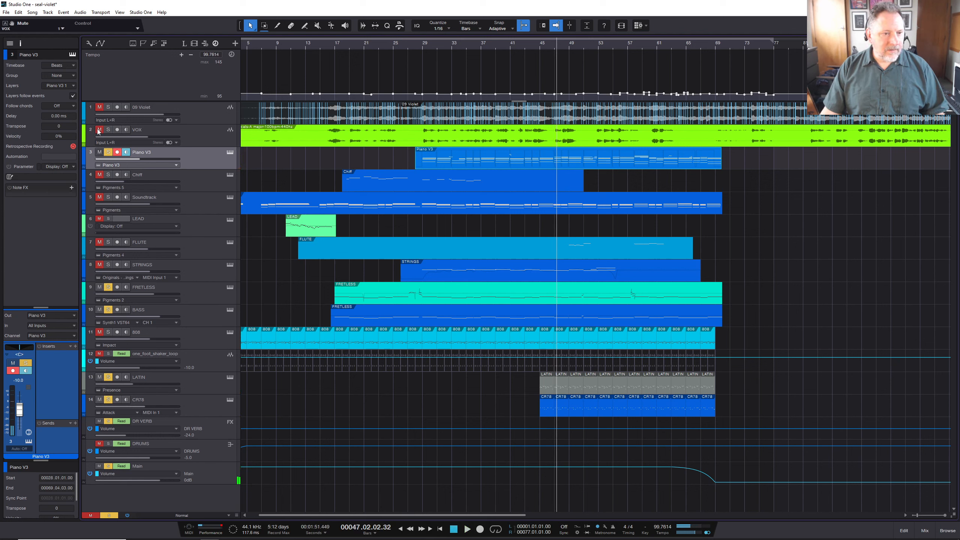
click(107, 152)
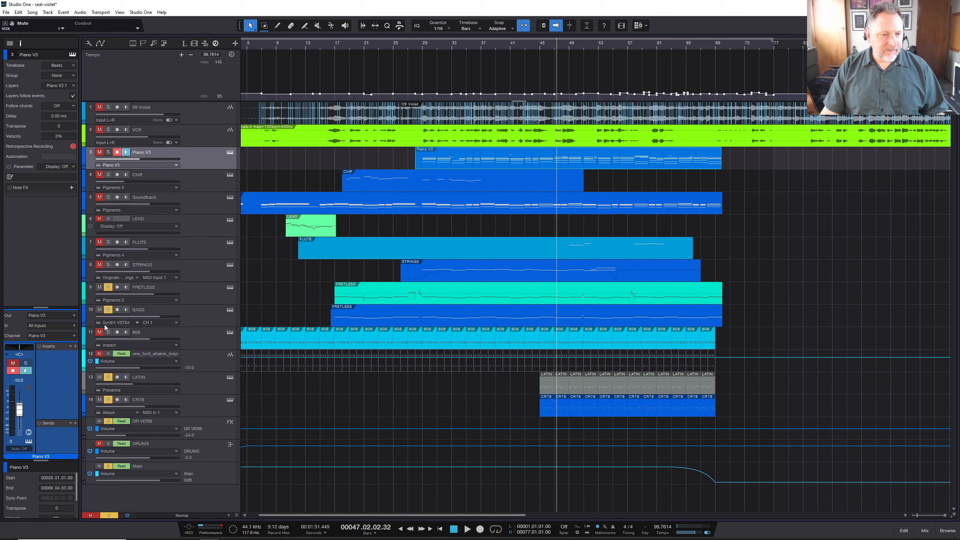
click(107, 287)
click(107, 310)
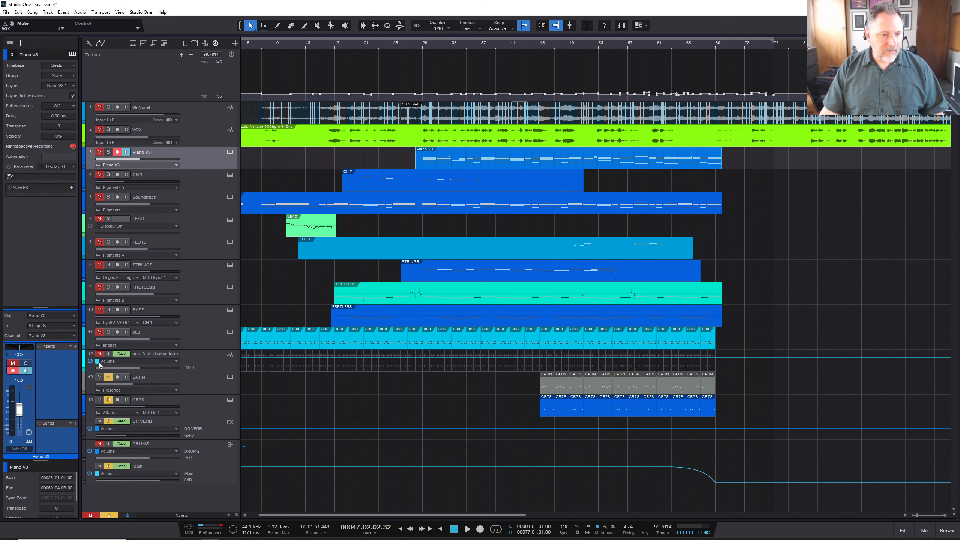
click(100, 400)
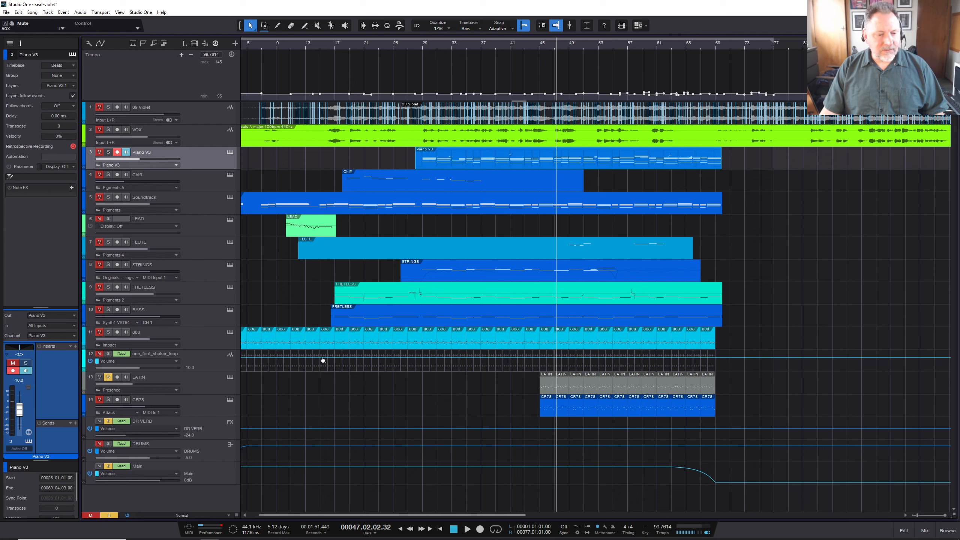
- Play the soloed LATIN track from bar 46, examine its Presence instrument, close it, and stop playback
click(549, 45)
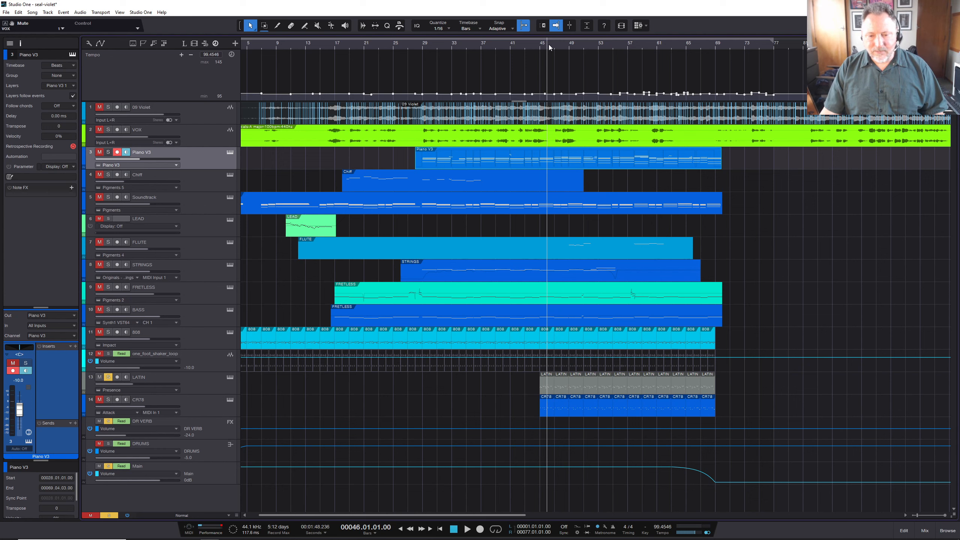
key(space)
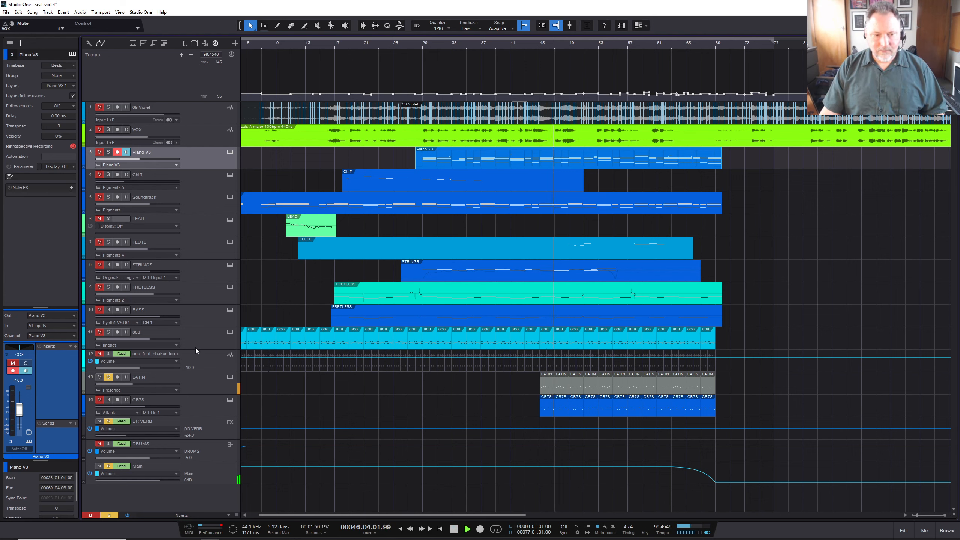
click(230, 378)
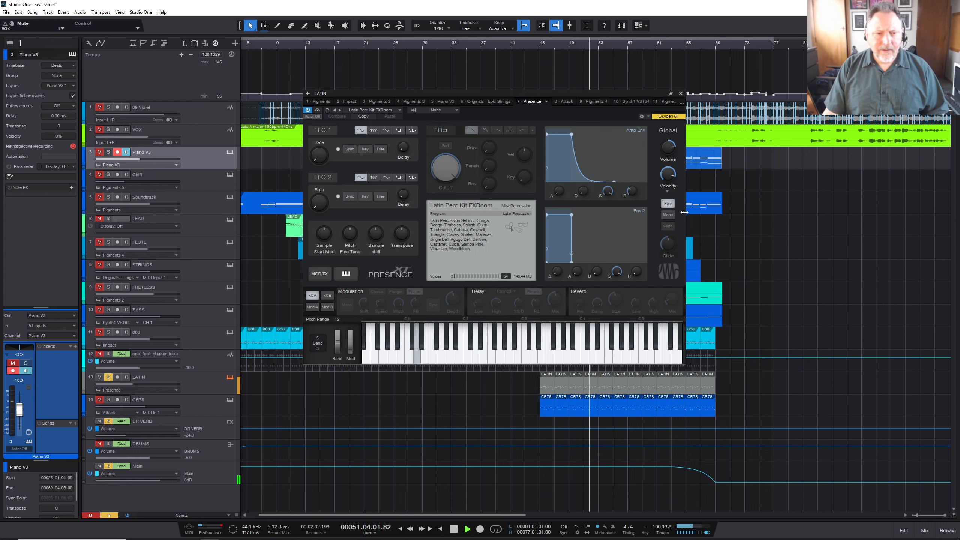
click(681, 95)
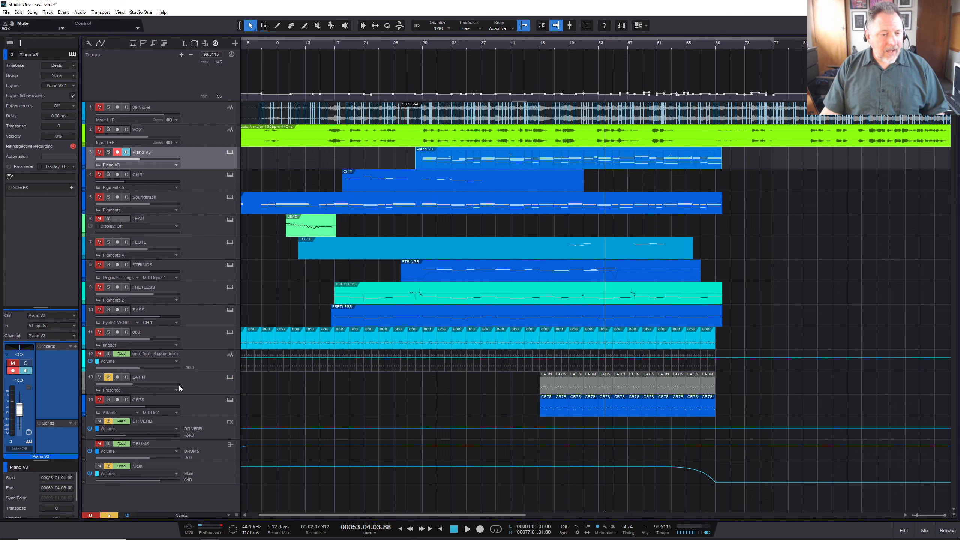
- Solo CR78 instead of LATIN, play it from bar 47, and stop playback
click(108, 399)
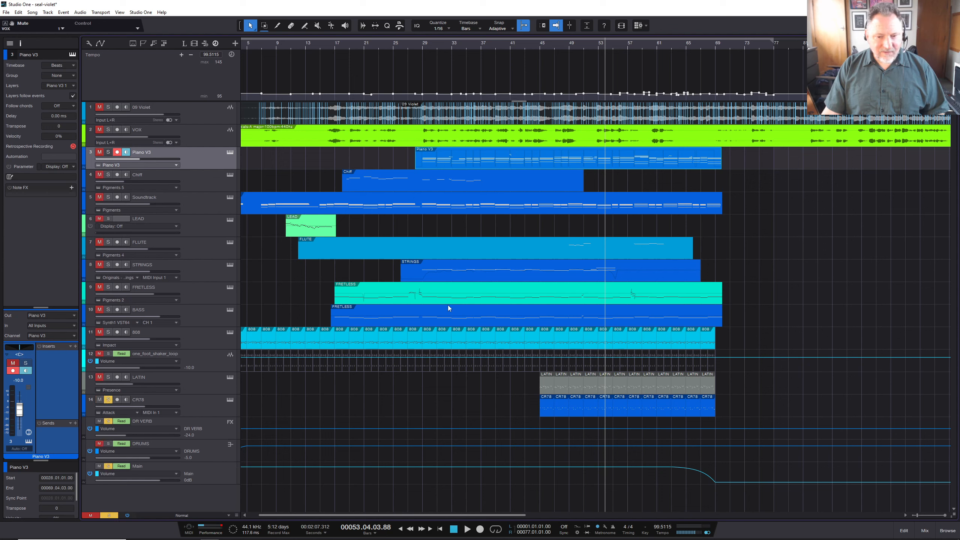
click(552, 46)
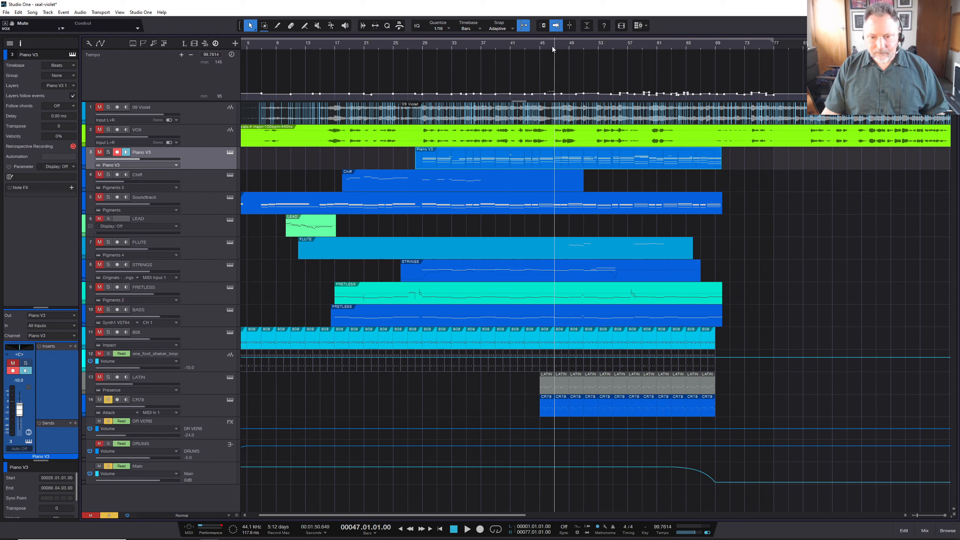
key(space)
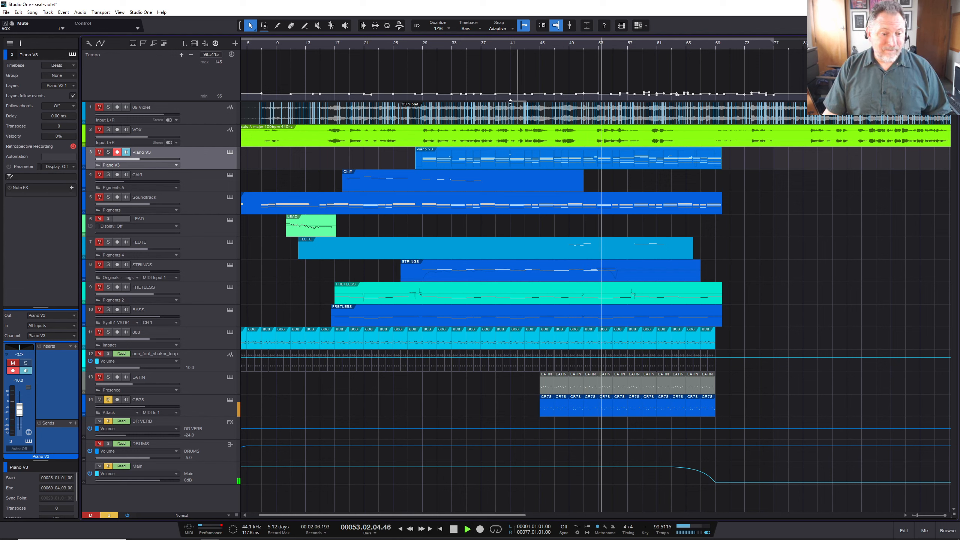
key(space)
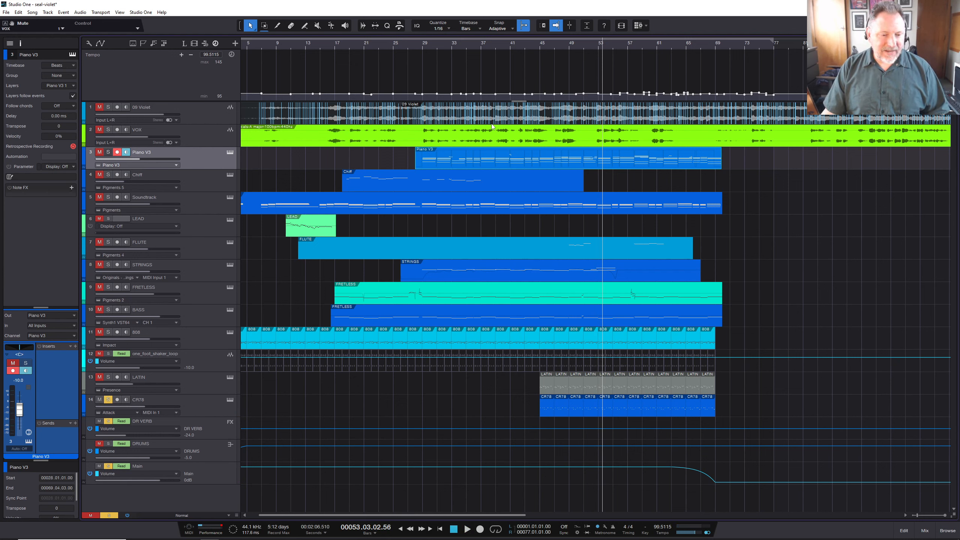
- Open the CR78 track's Attack instrument, audition its kit sounds from Side Stick up to Hihat Open, and close it
click(229, 400)
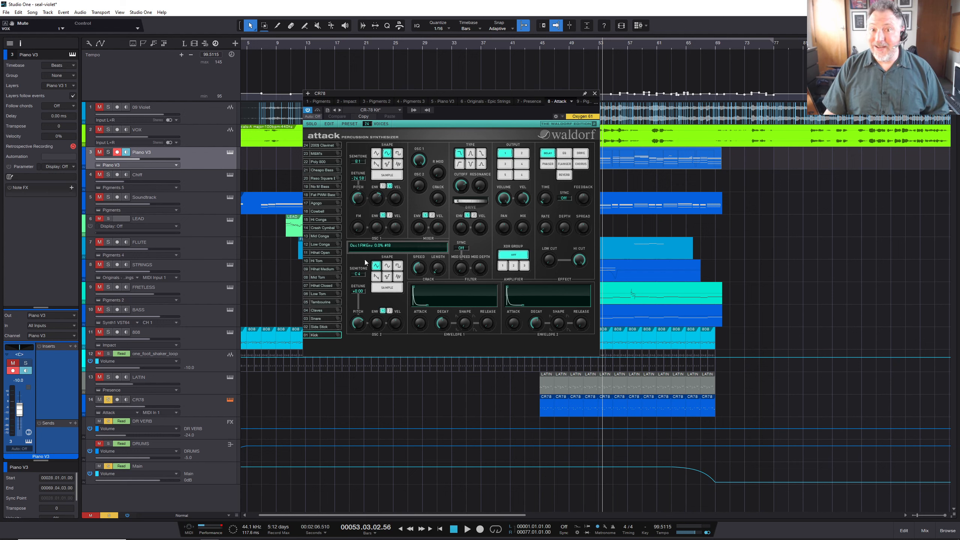
click(319, 327)
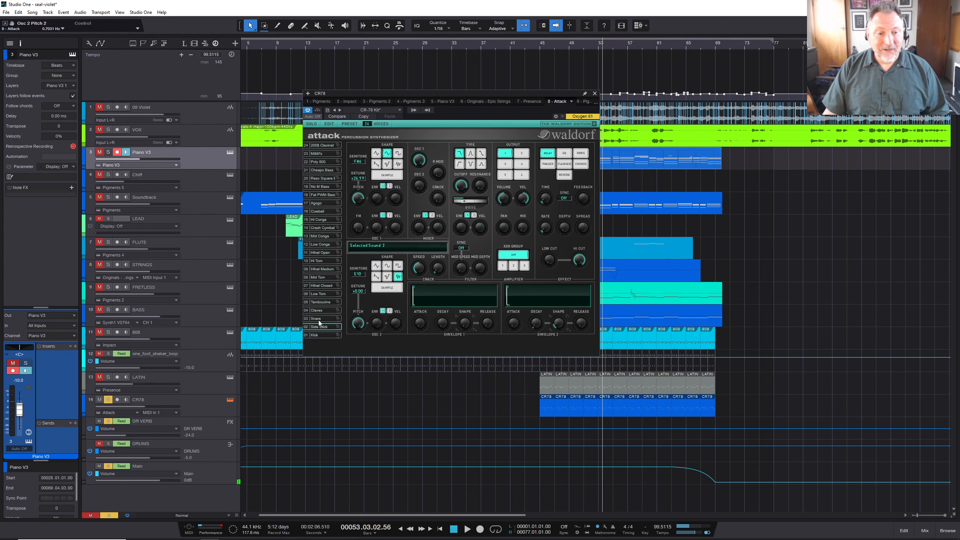
click(318, 319)
click(320, 309)
click(322, 302)
click(322, 294)
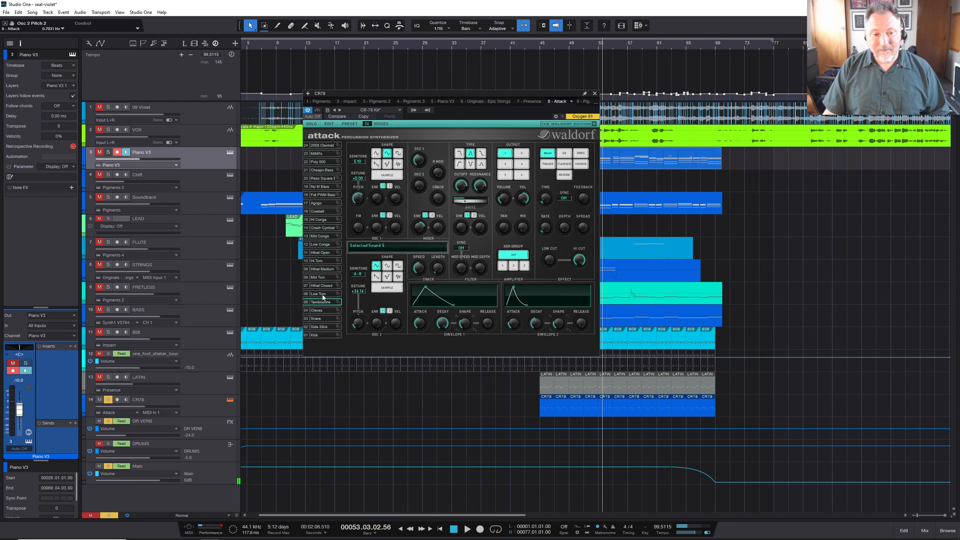
click(322, 285)
click(322, 276)
click(321, 269)
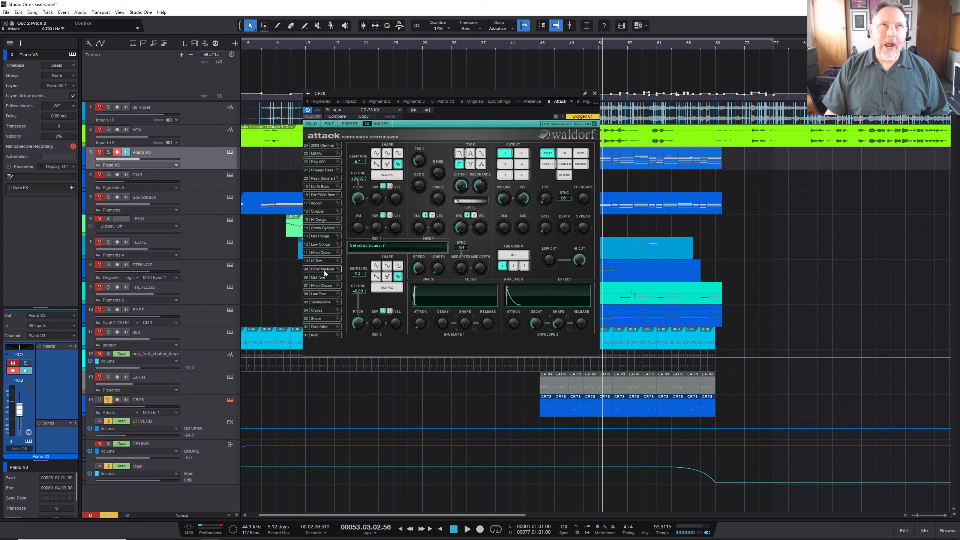
click(319, 260)
click(318, 253)
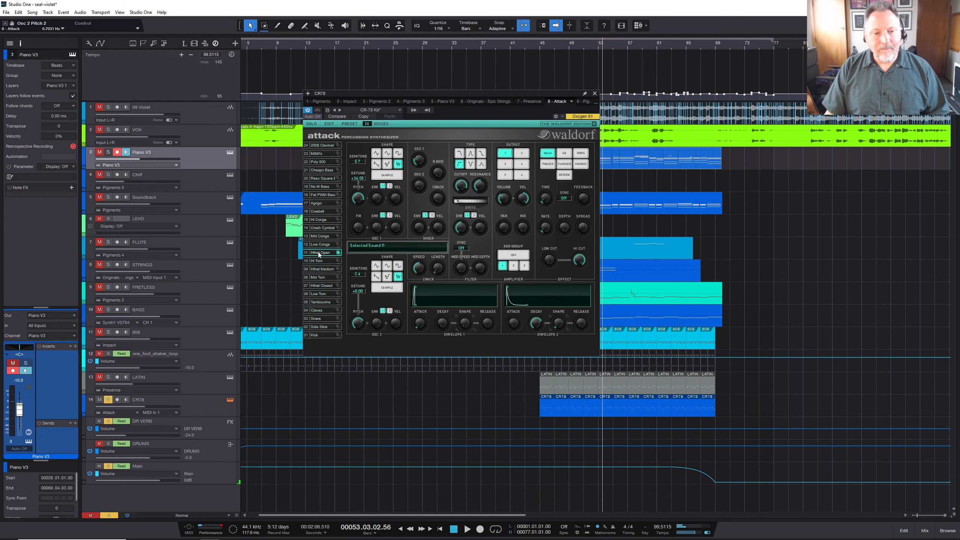
click(595, 94)
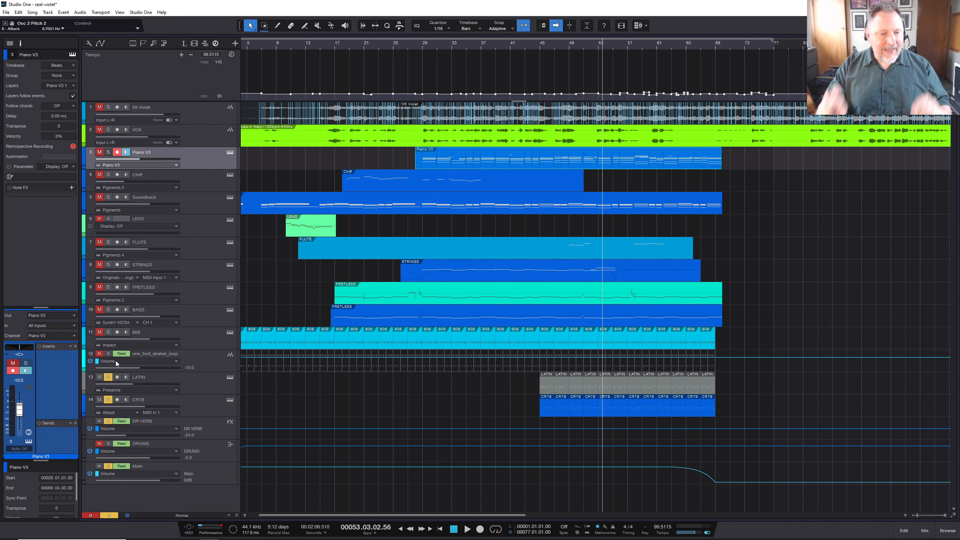
- Solo the 808 track together with LATIN and CR78, play the drums from bar 45, and stop playback
click(109, 332)
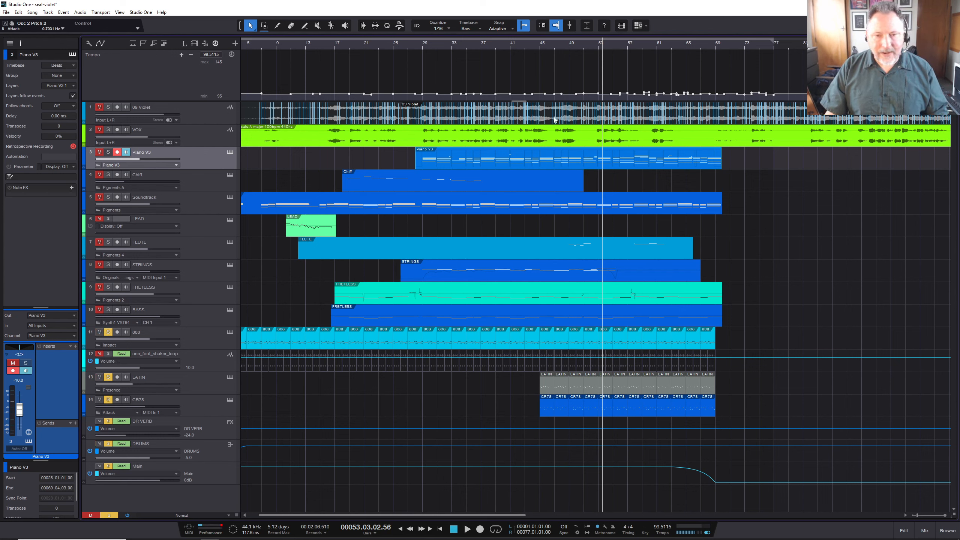
click(488, 46)
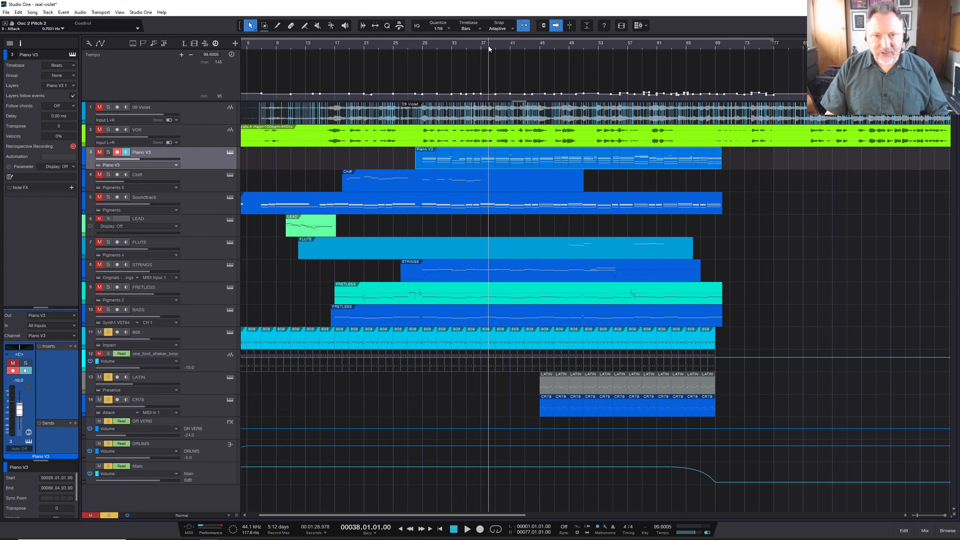
click(540, 45)
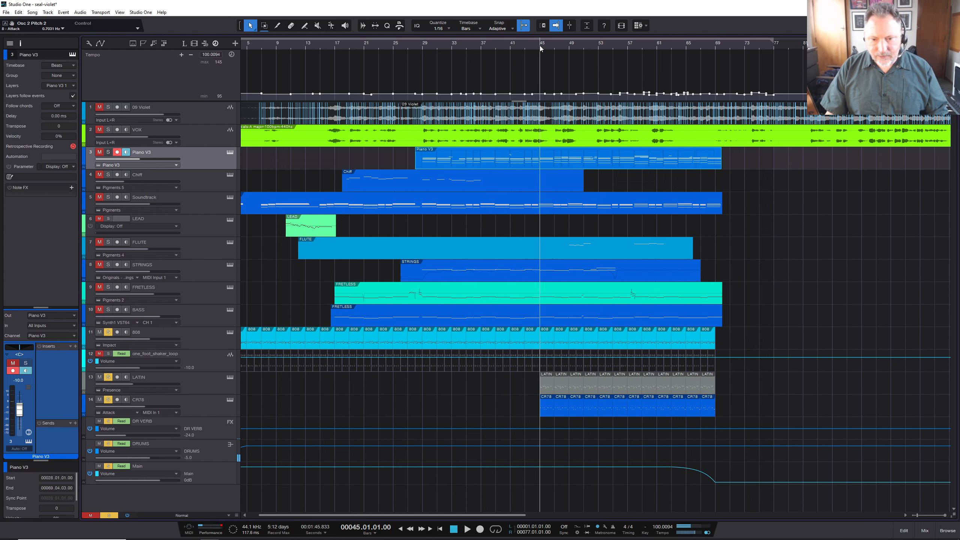
key(space)
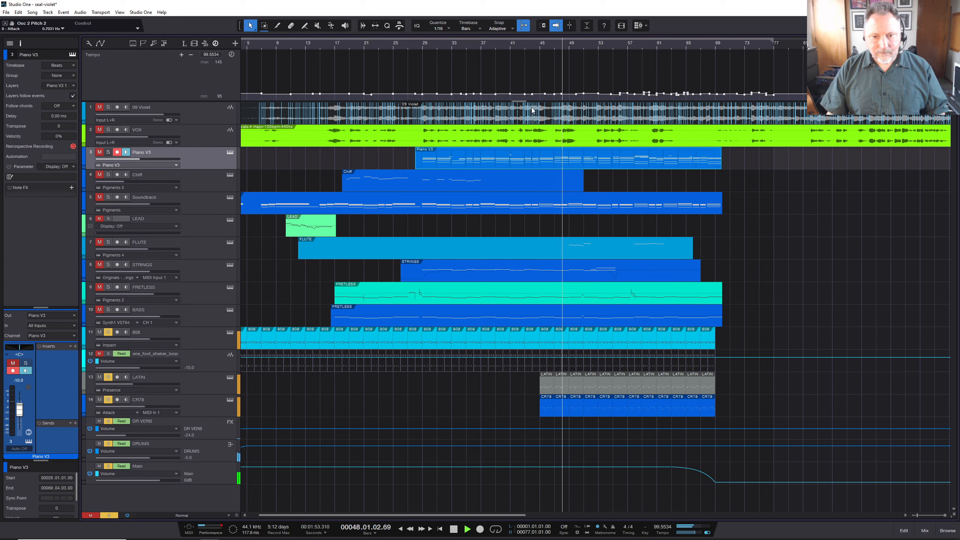
key(space)
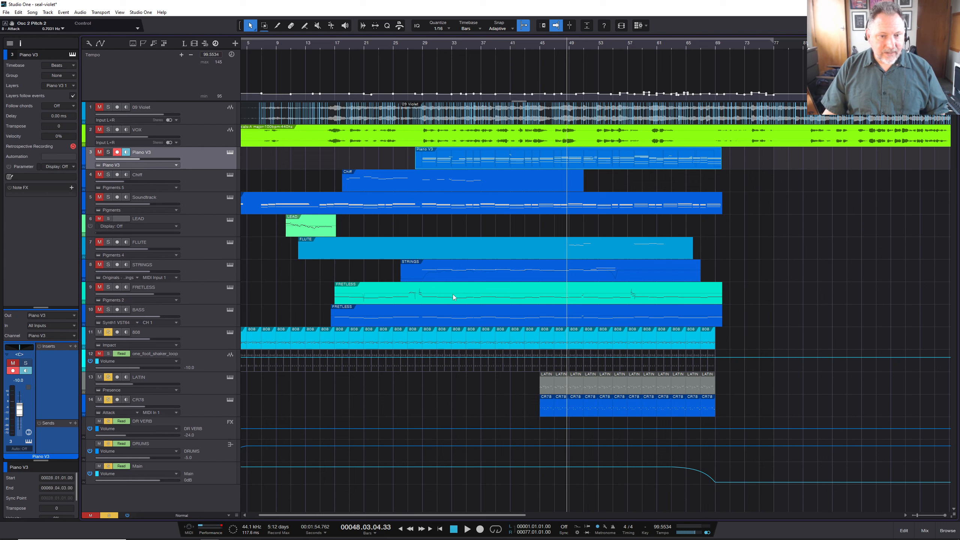
- Add STRINGS and VOX to the soloed tracks and play them from bar 28
click(108, 265)
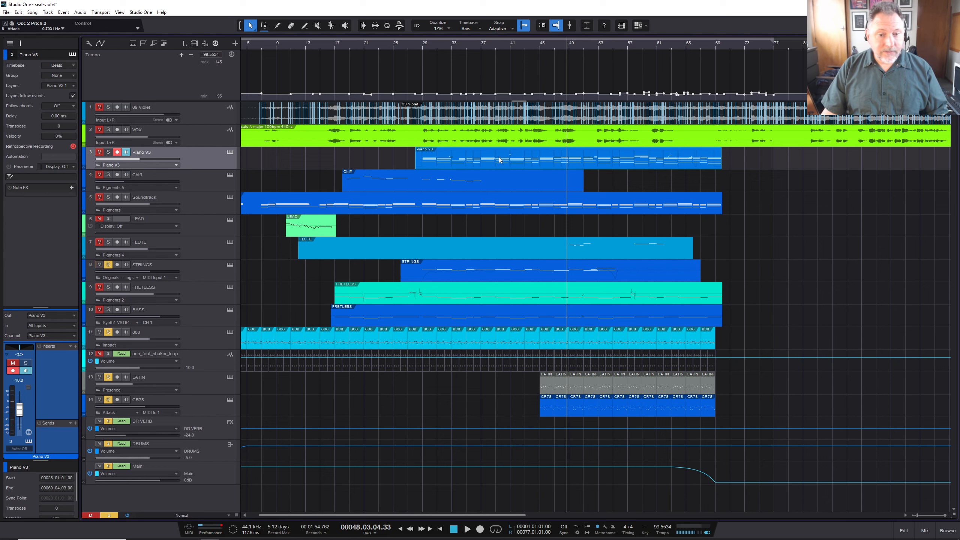
click(422, 47)
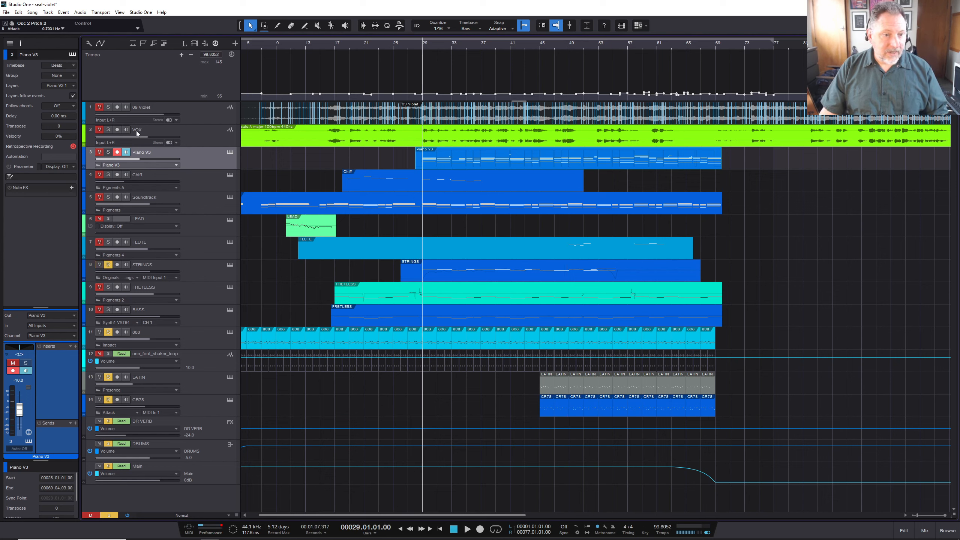
click(108, 130)
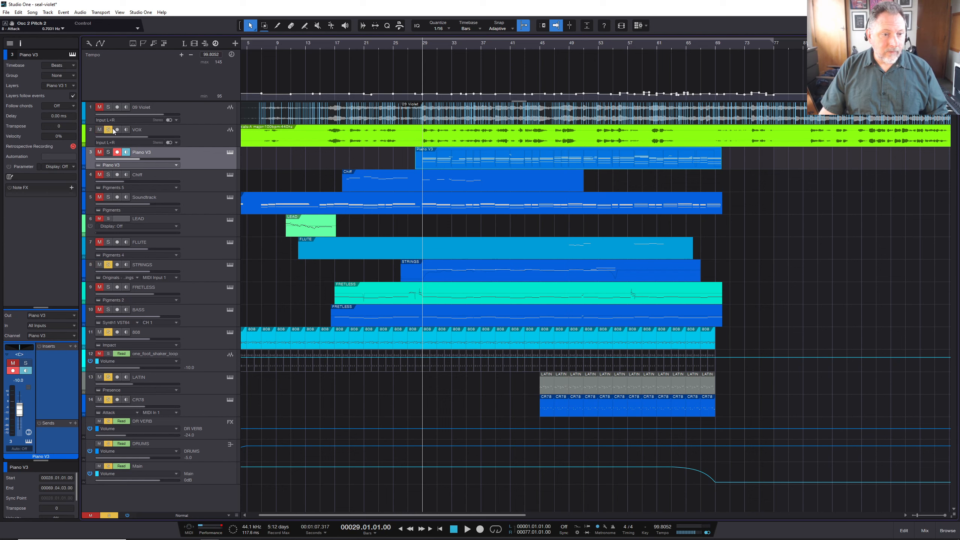
click(401, 50)
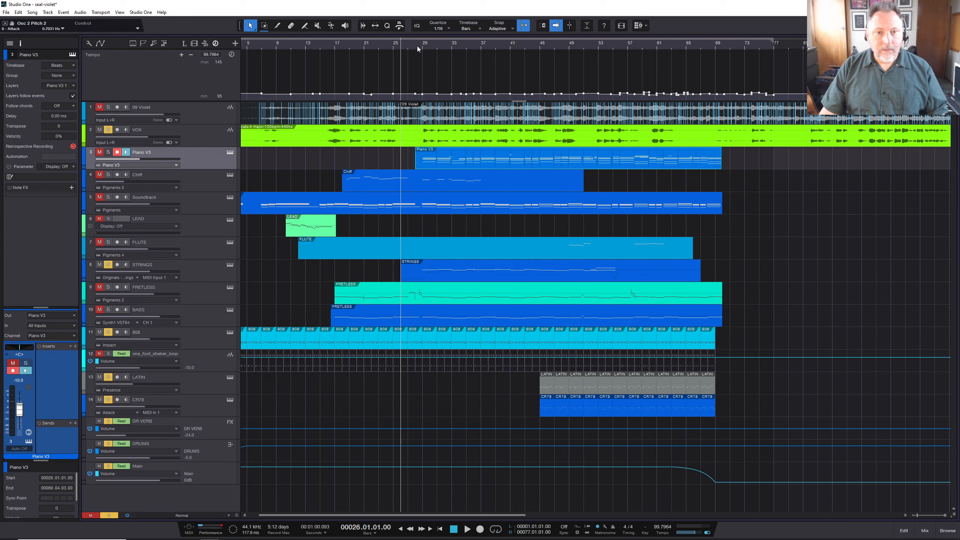
click(418, 48)
key(space)
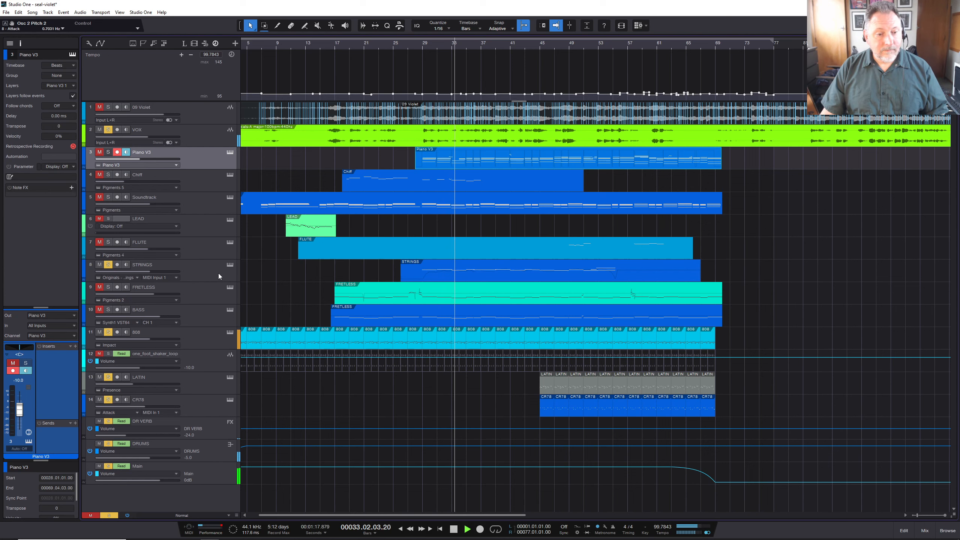
- Stop playback, examine the STRINGS track's Epic Strings instrument, and close it
key(space)
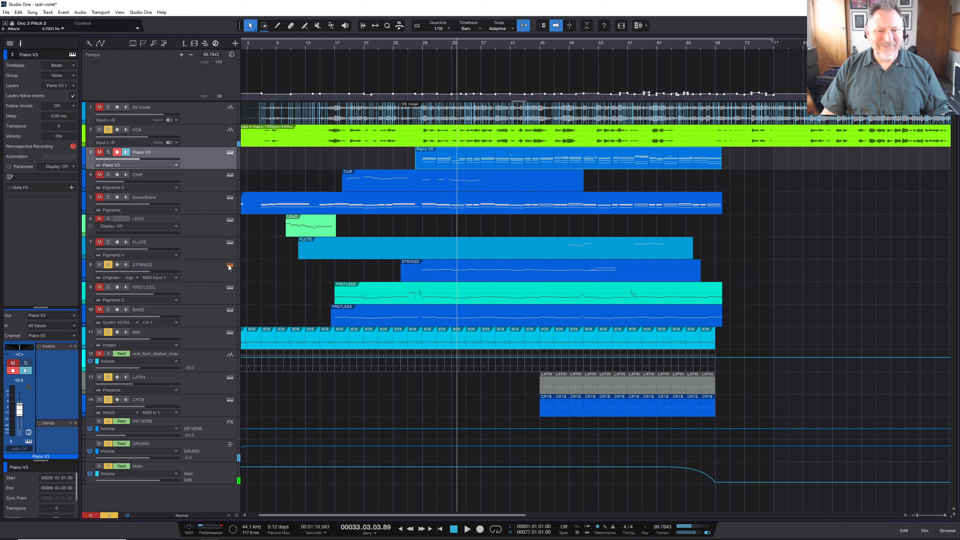
click(229, 265)
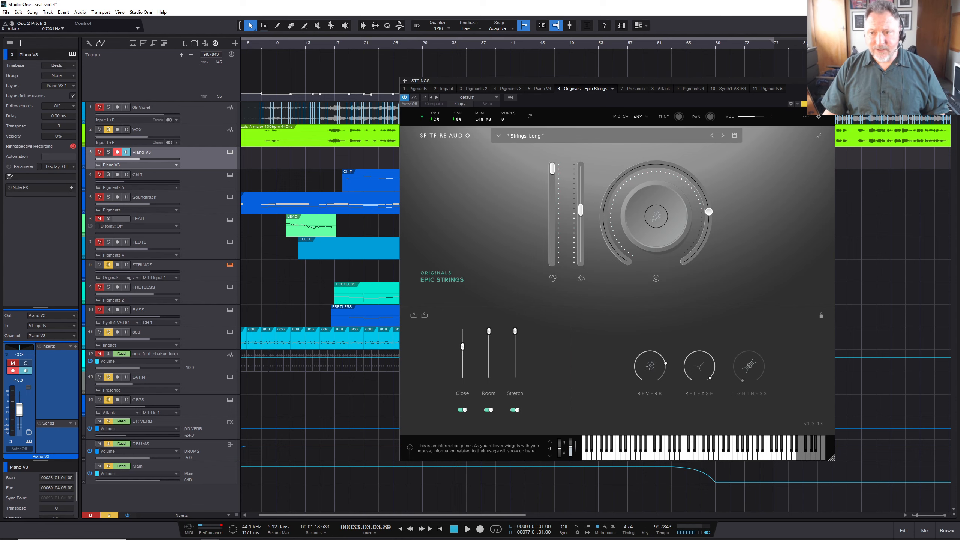
click(830, 81)
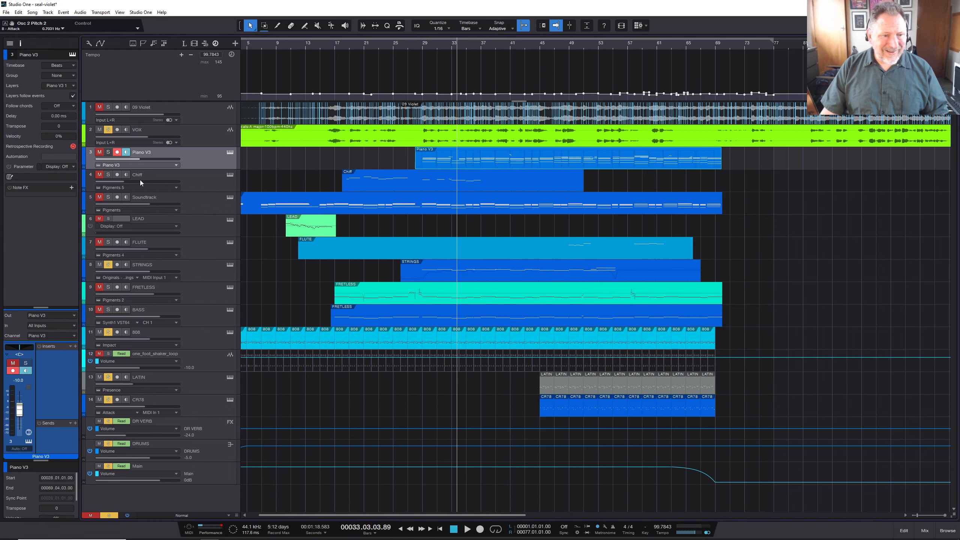
- Solo Piano V3, FRETLESS and BASS as well, and clear the solos on all tracks
click(109, 153)
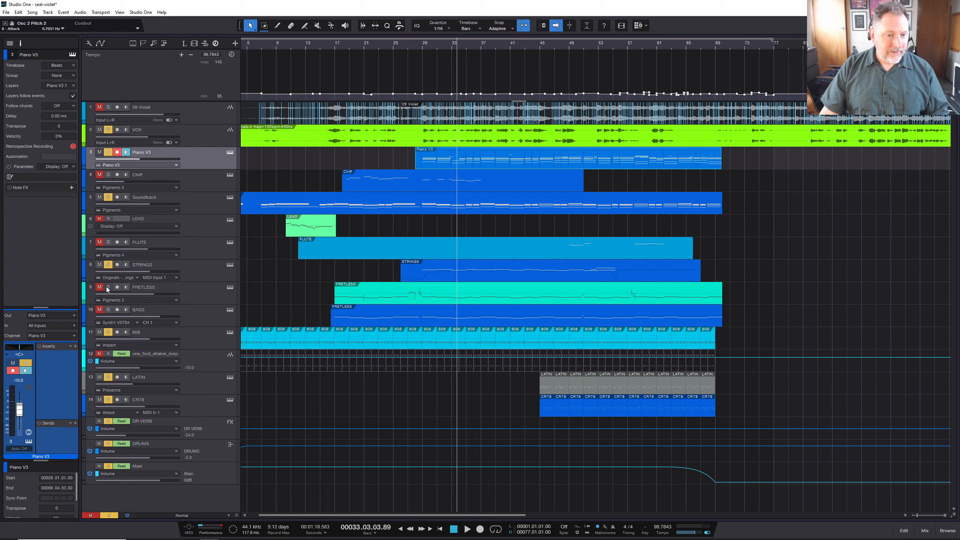
click(108, 287)
click(109, 310)
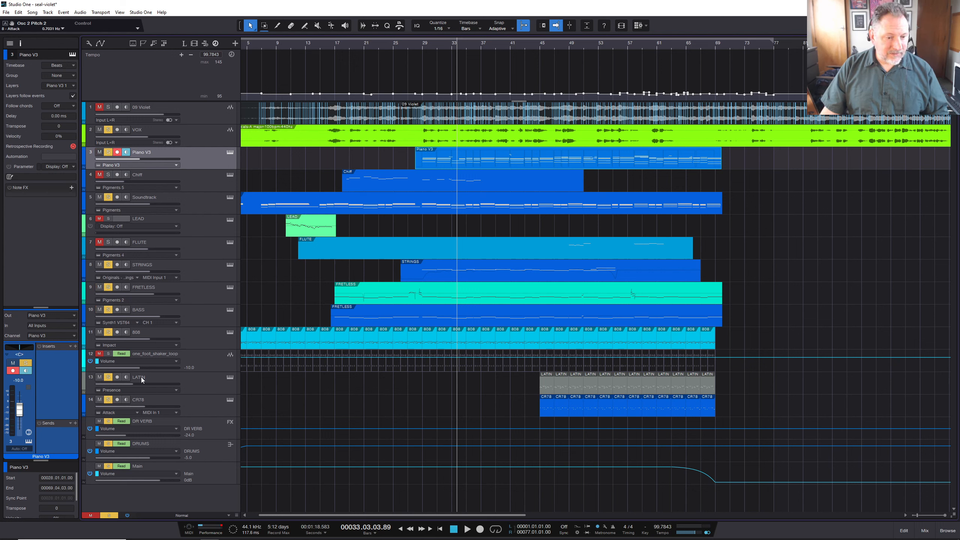
click(109, 515)
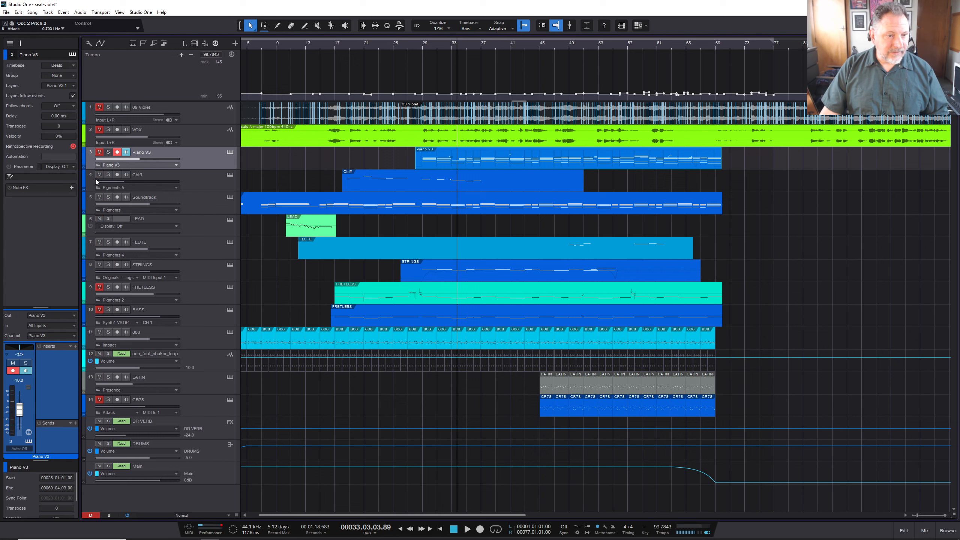
- Unmute VOX, play the mix from bar 28, unmute BASS, and replay from about bar 24
click(108, 130)
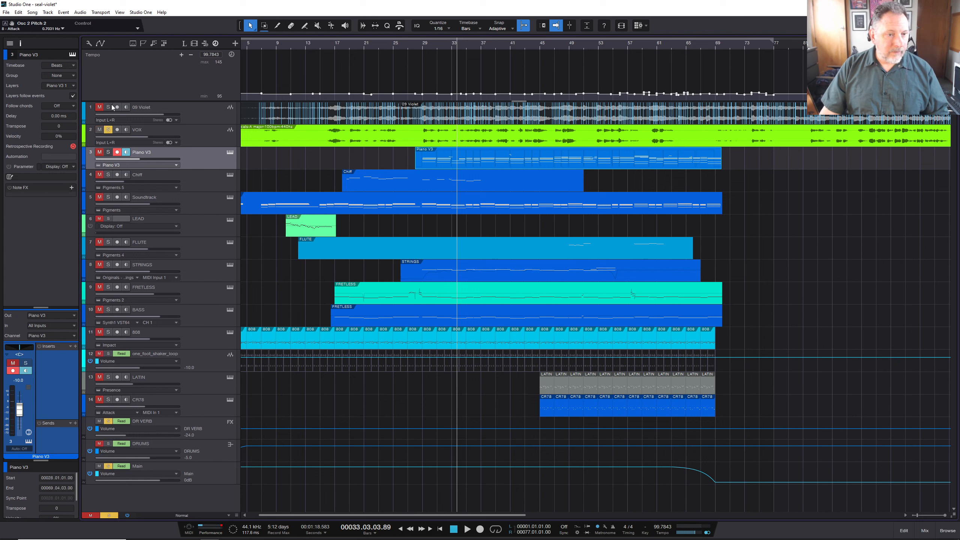
click(107, 129)
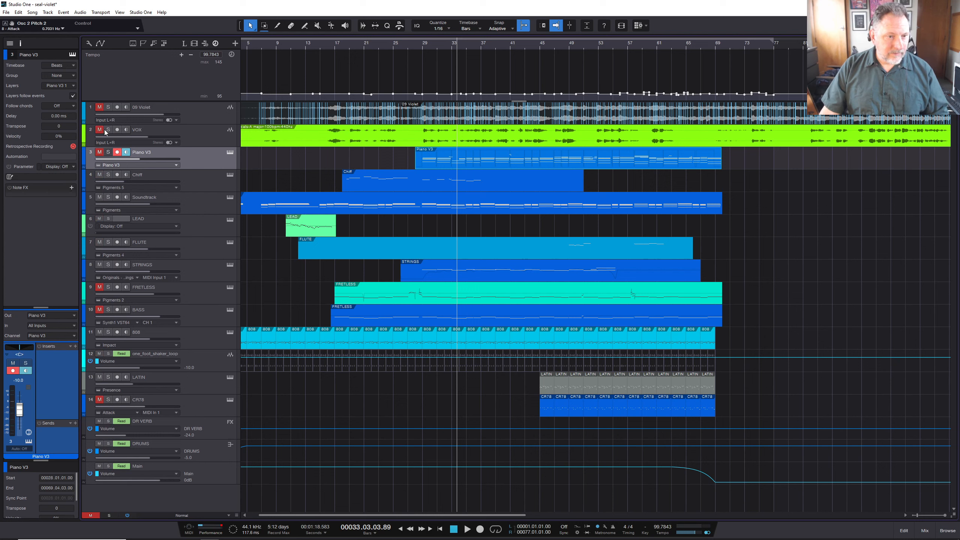
click(99, 129)
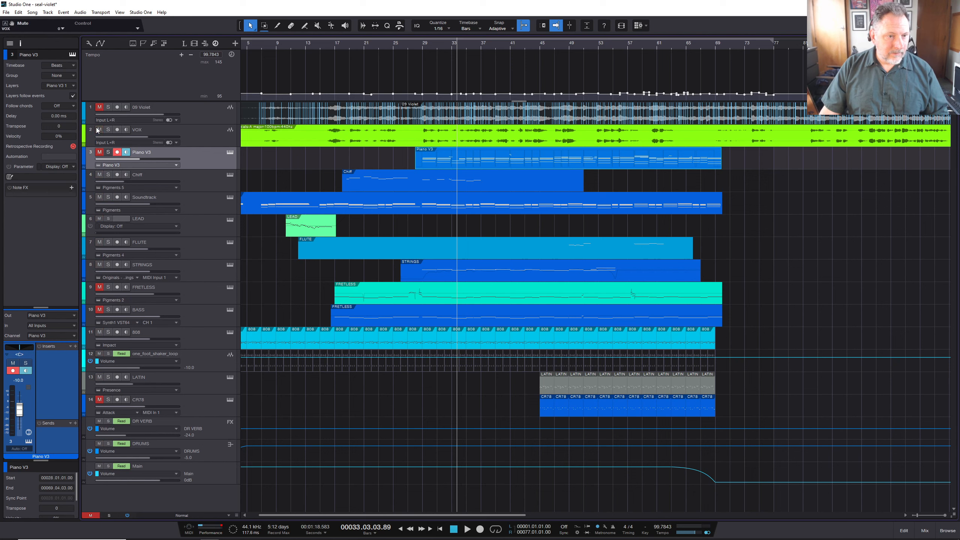
click(409, 46)
key(space)
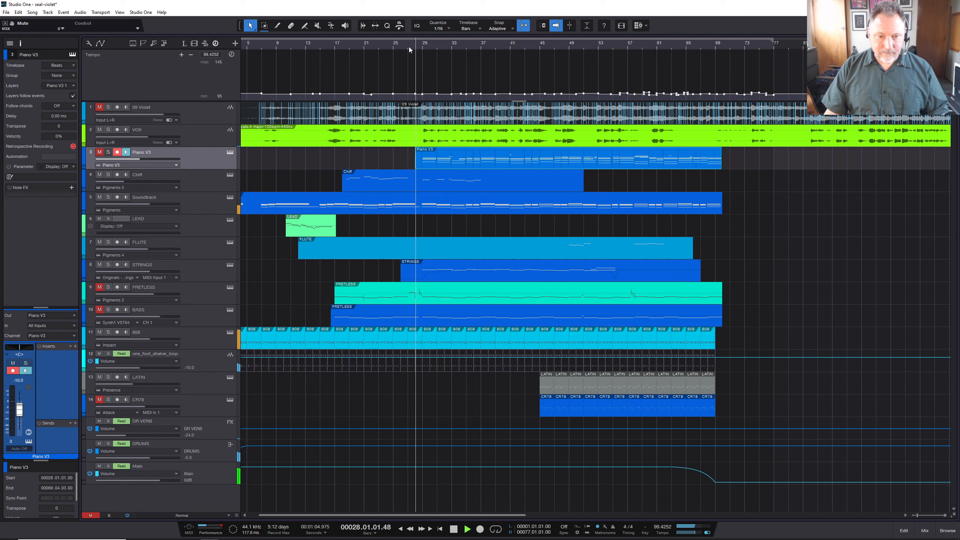
click(99, 310)
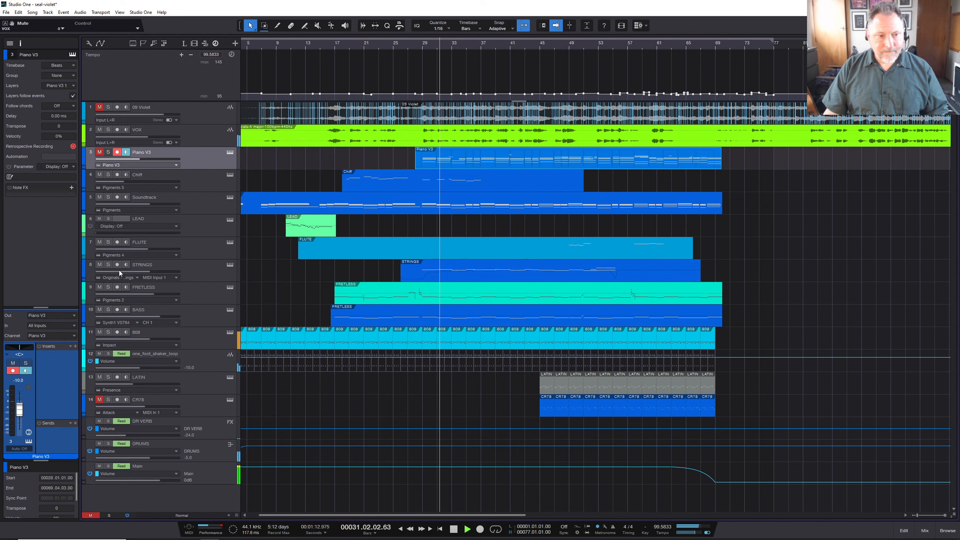
click(388, 47)
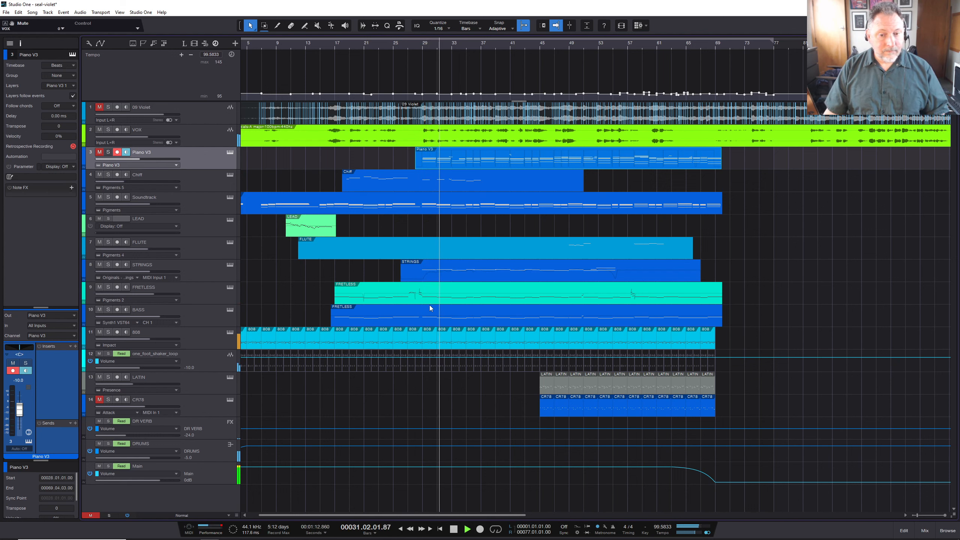
- Examine the STRINGS part's Modulation curve and its Epic Strings instrument during playback, close the instrument, and stop playback
double_click(462, 271)
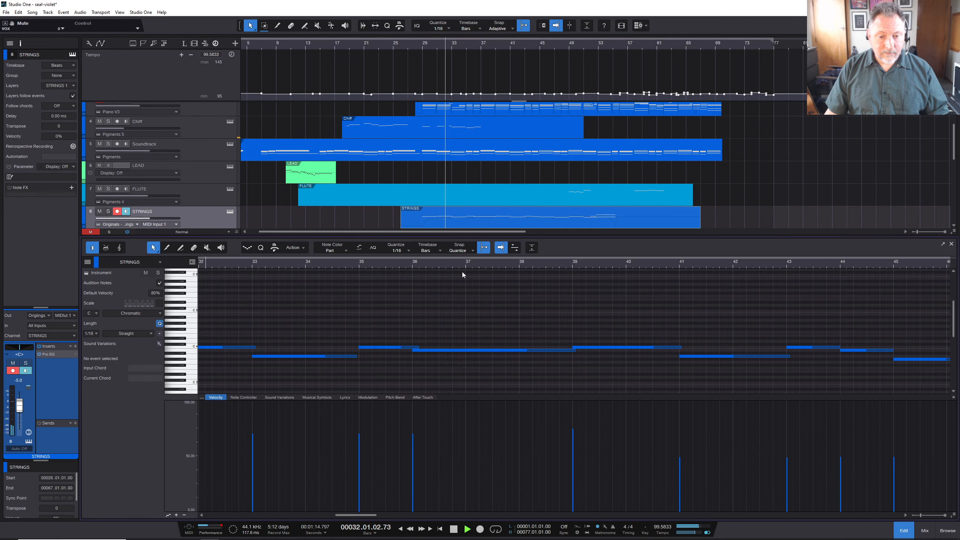
click(369, 398)
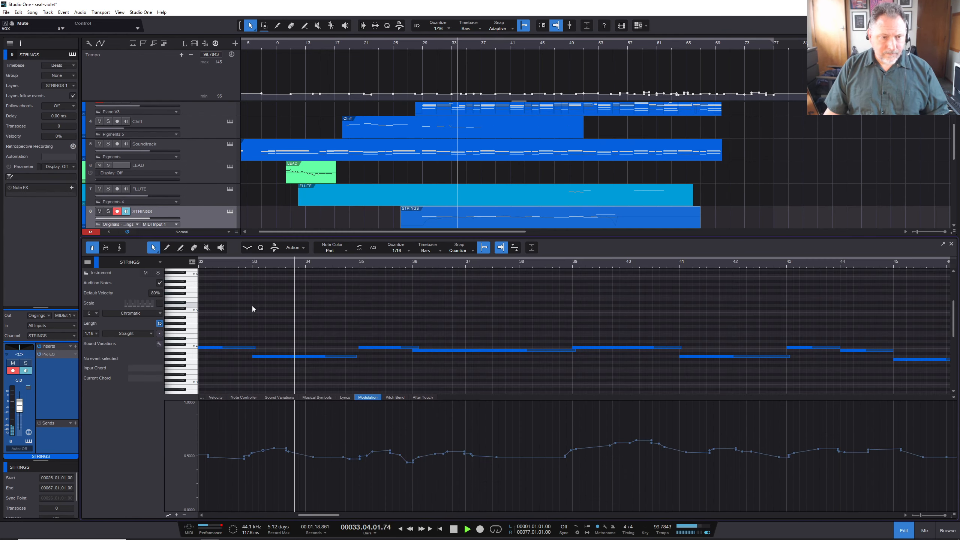
click(228, 212)
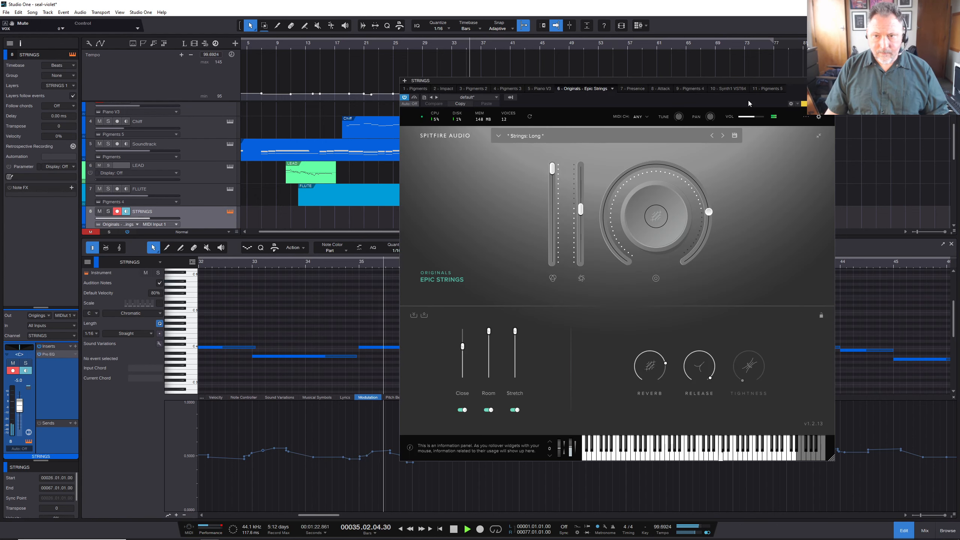
drag(742, 81, 689, 77)
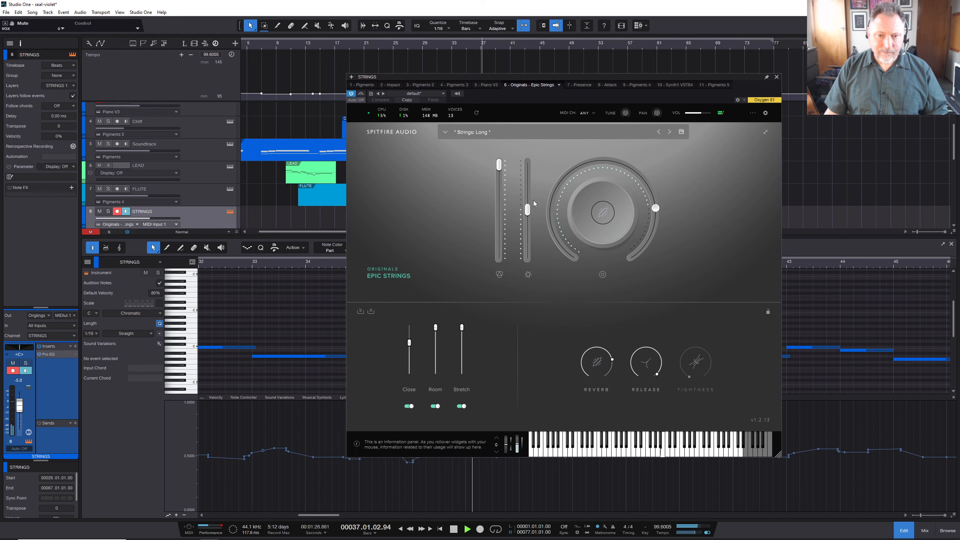
click(777, 77)
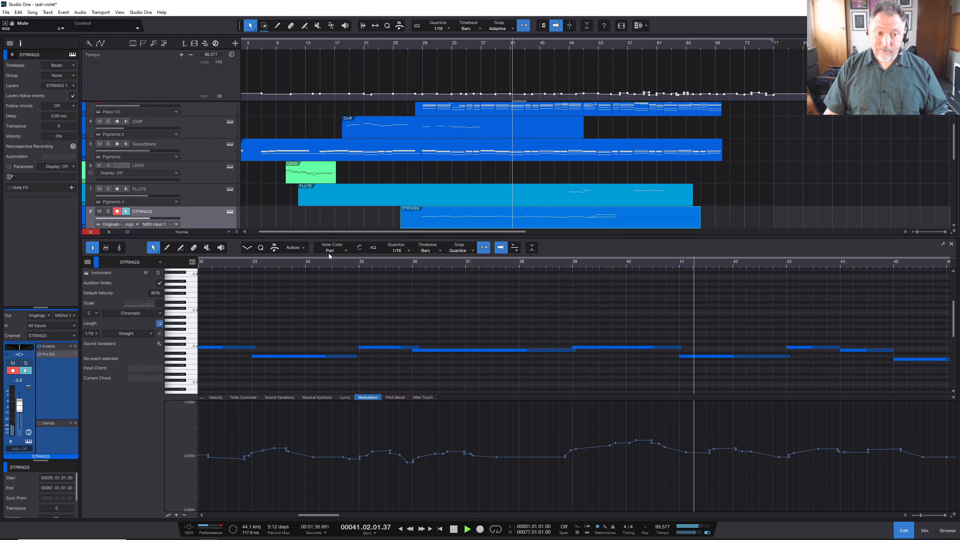
key(space)
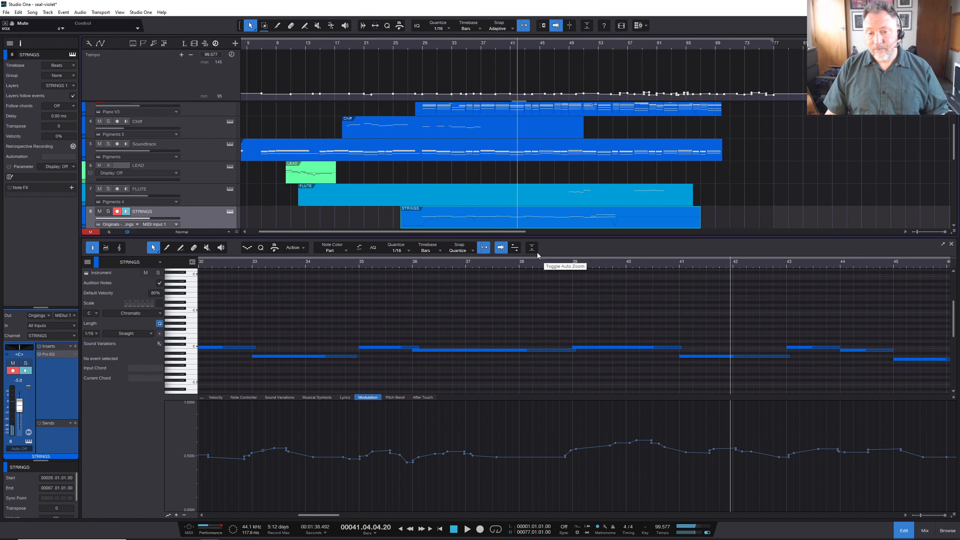
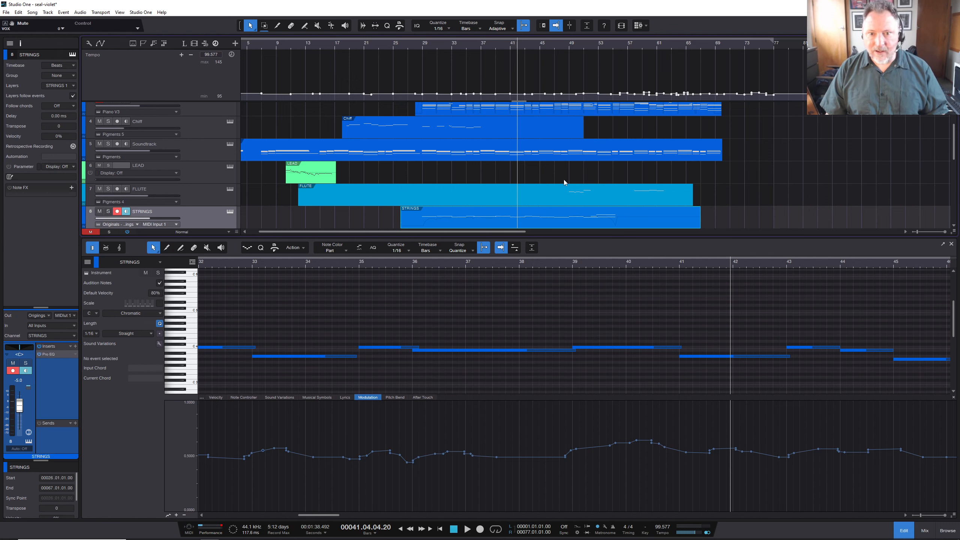
- Make the FLUTE track taller, play from bar 47, and solo FLUTE during playback
scroll(538, 186, down, 2)
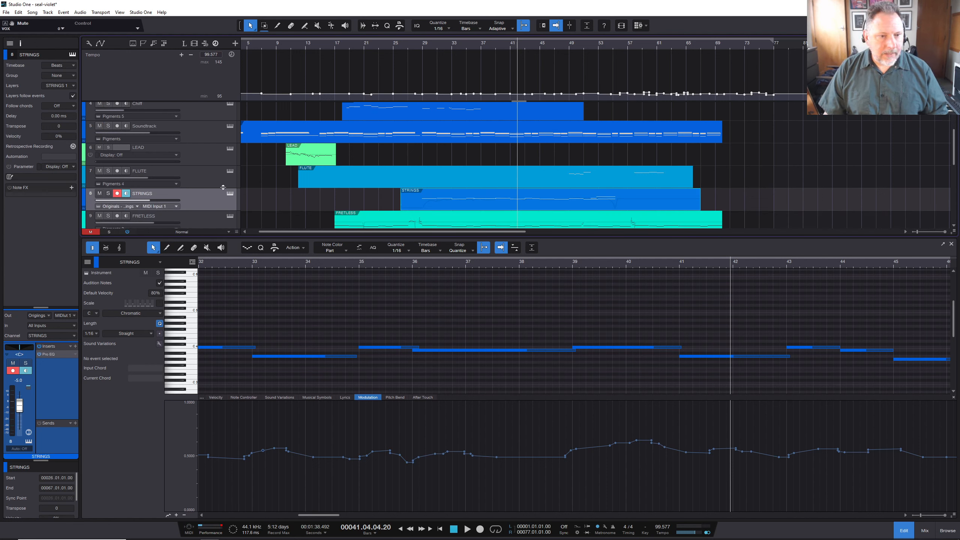
scroll(361, 214, down, 8)
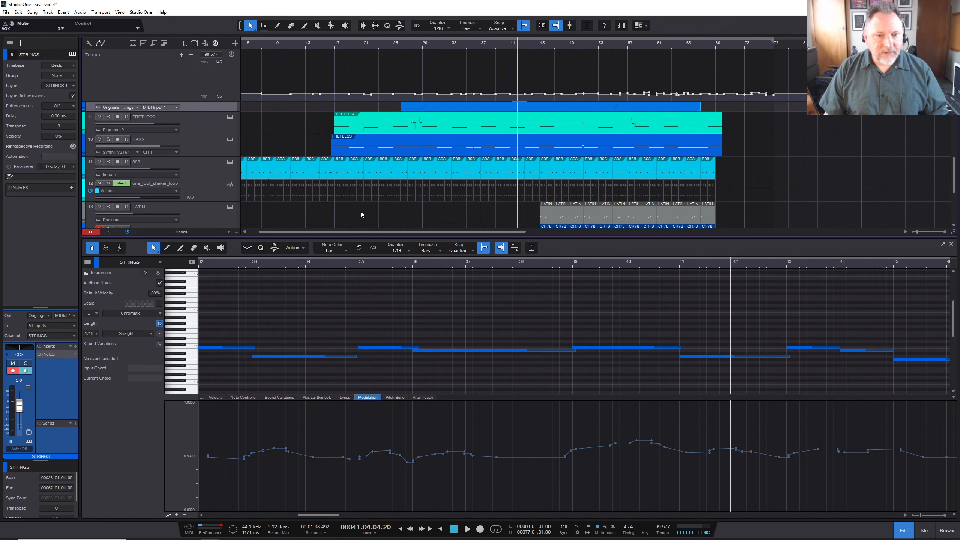
scroll(360, 214, up, 8)
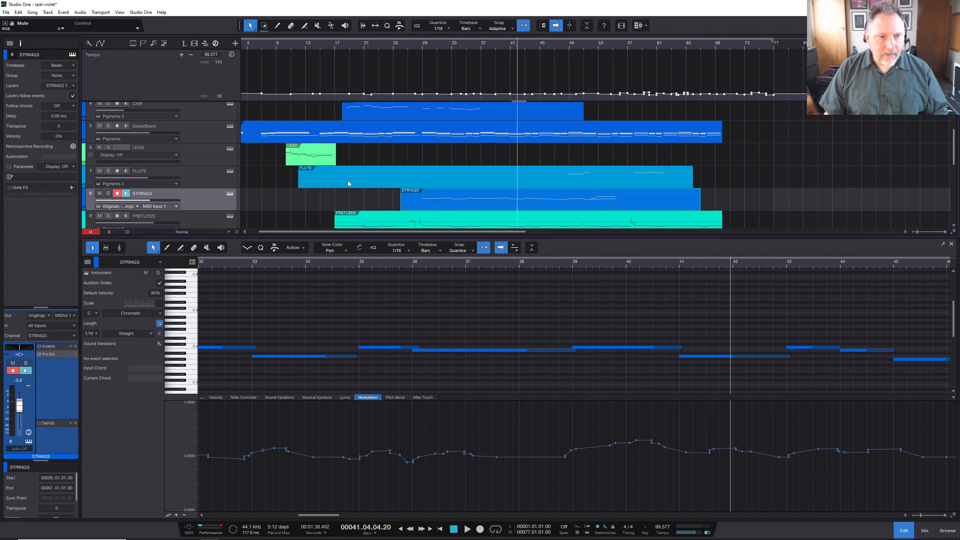
drag(211, 187, 211, 199)
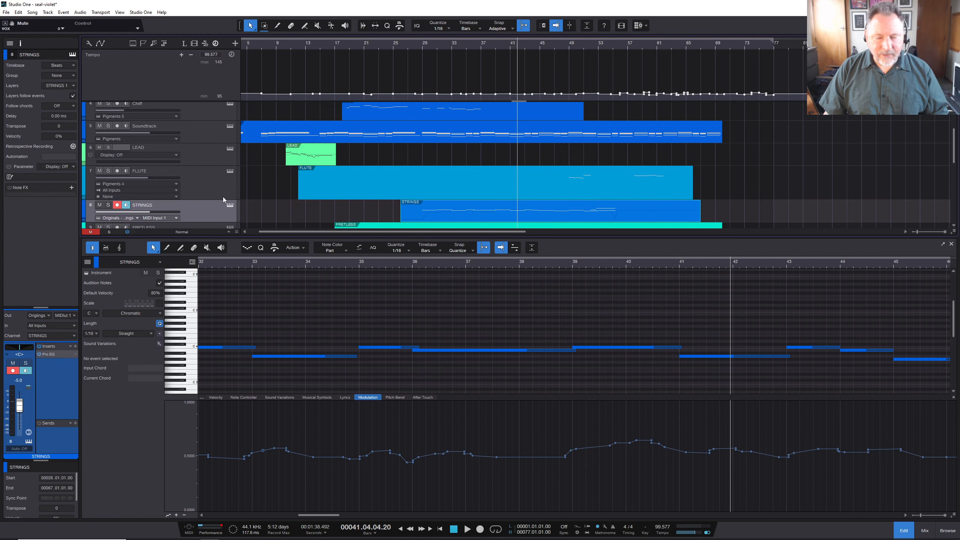
click(569, 45)
click(554, 49)
key(space)
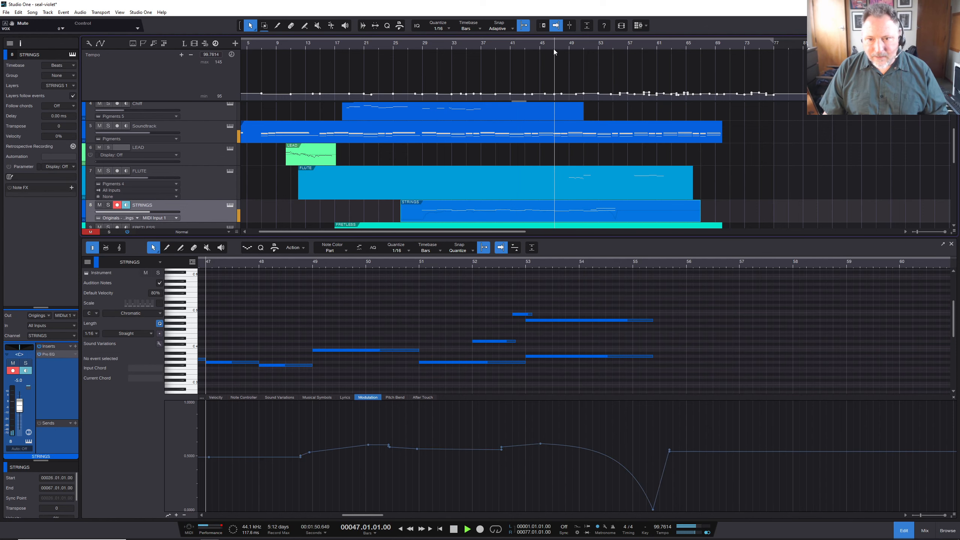
click(108, 172)
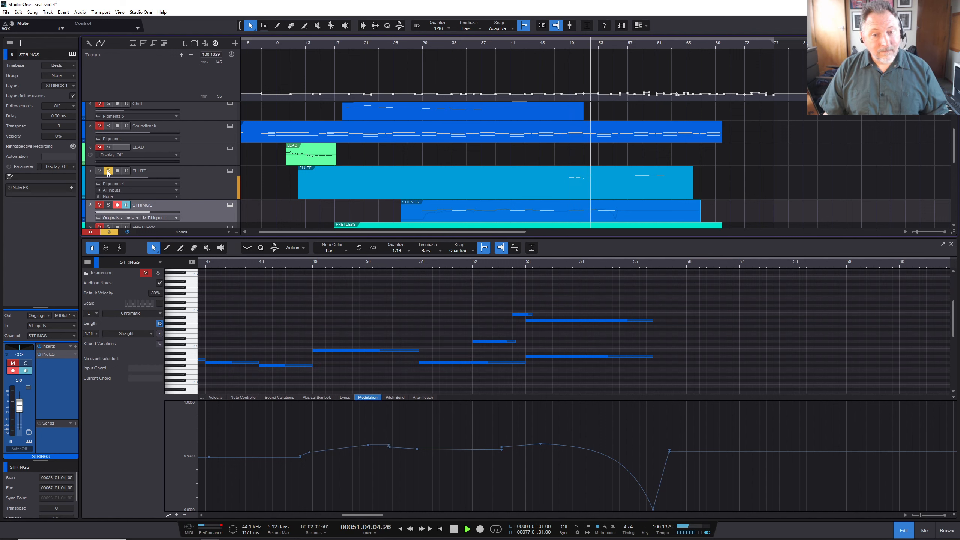
- Stop playback, clear the FLUTE solo, and play the full mix from about bar 45 before stopping it
key(space)
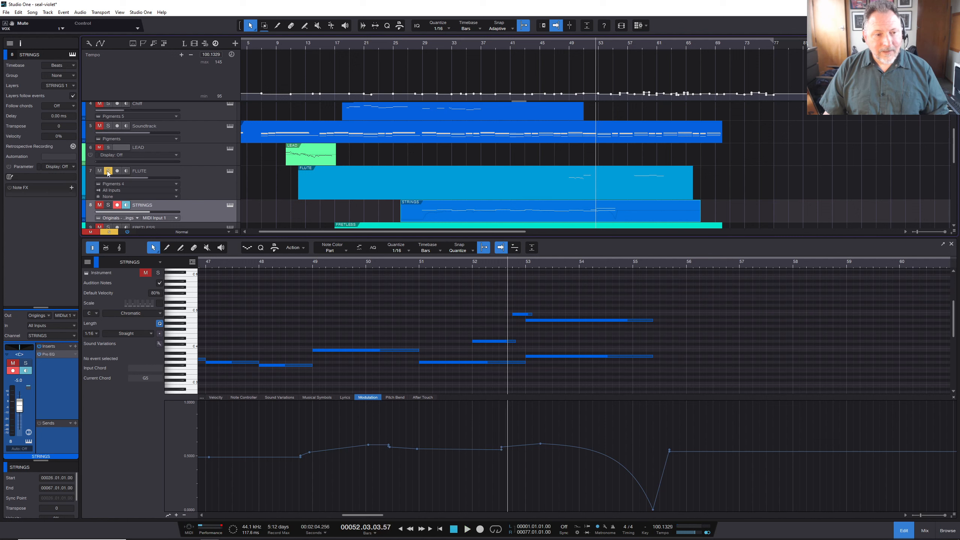
click(108, 171)
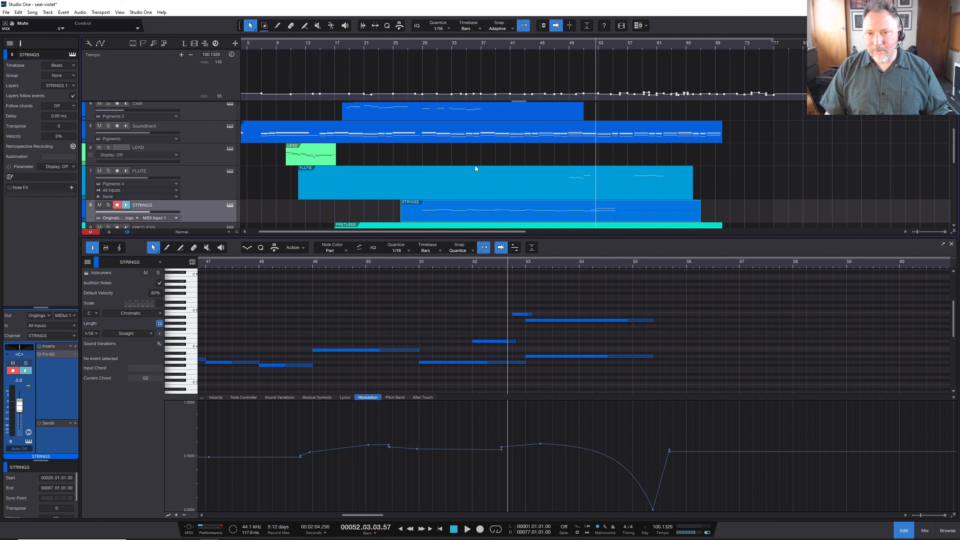
click(566, 46)
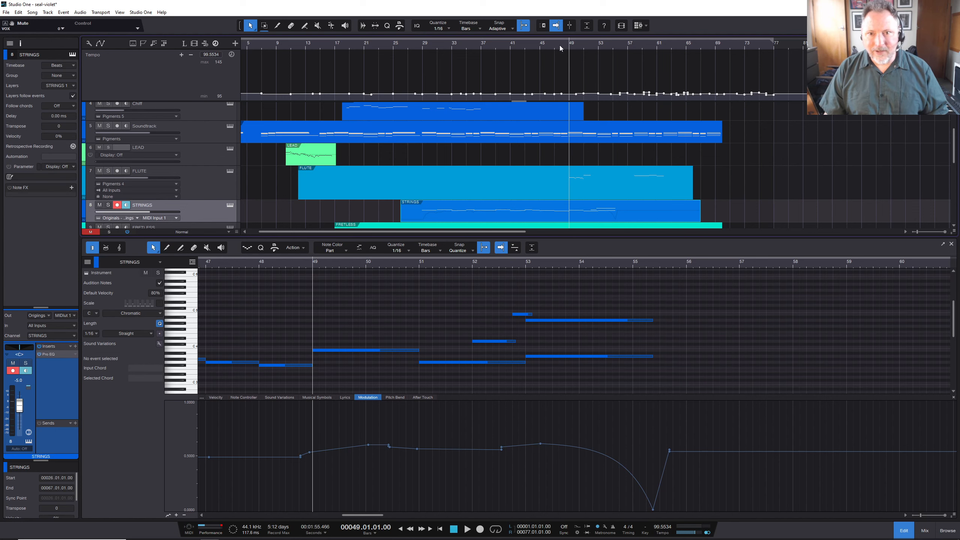
click(544, 46)
key(space)
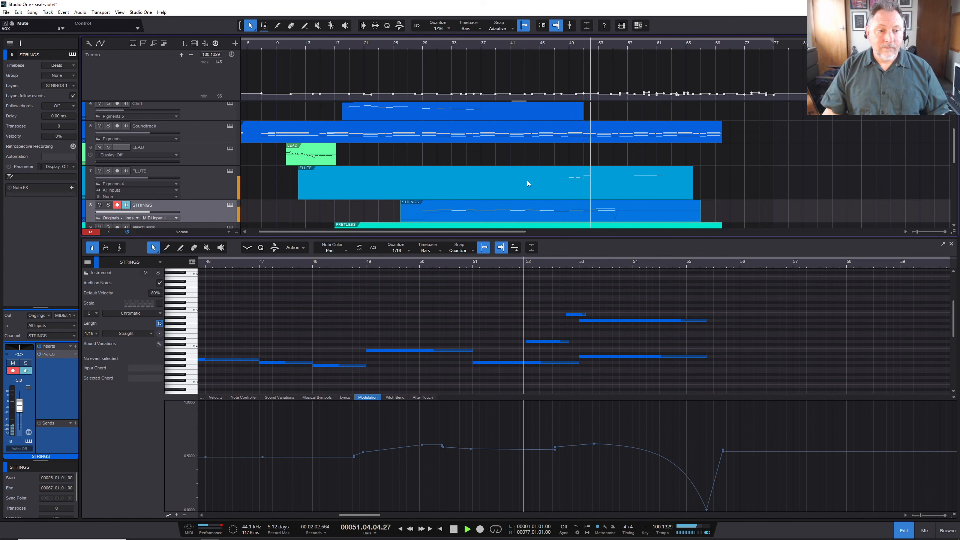
key(space)
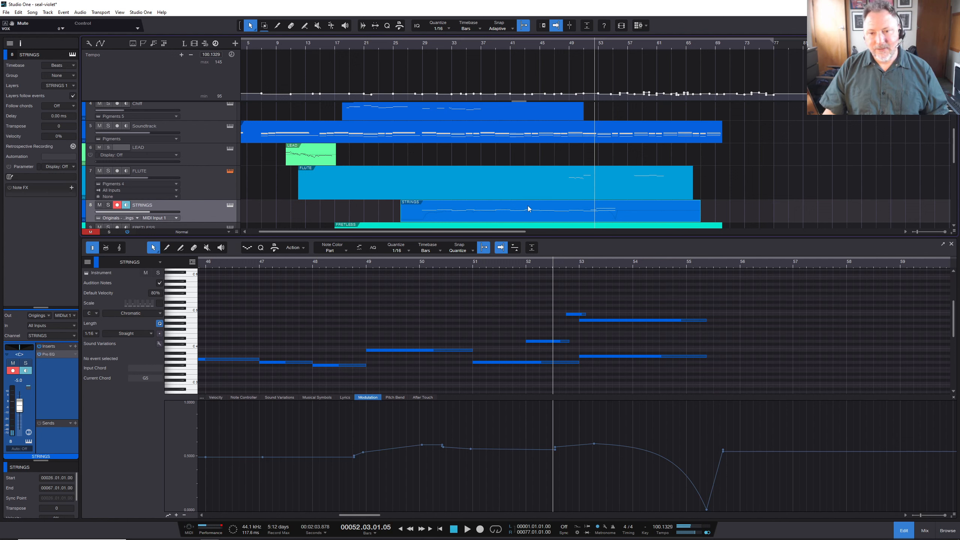
- Open the FLUTE track's Pigments instrument, audition several notes on its keyboard, and close the instrument
click(230, 171)
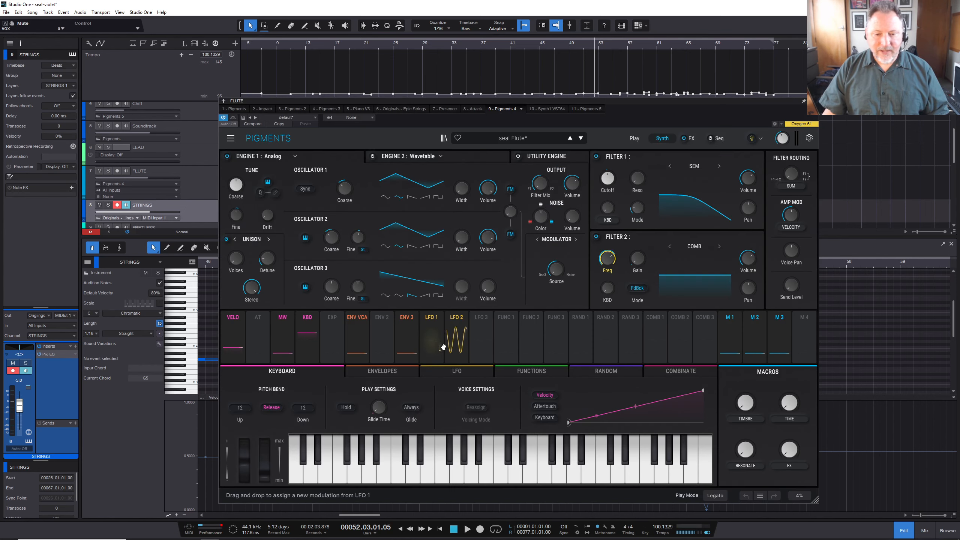
click(502, 481)
click(515, 477)
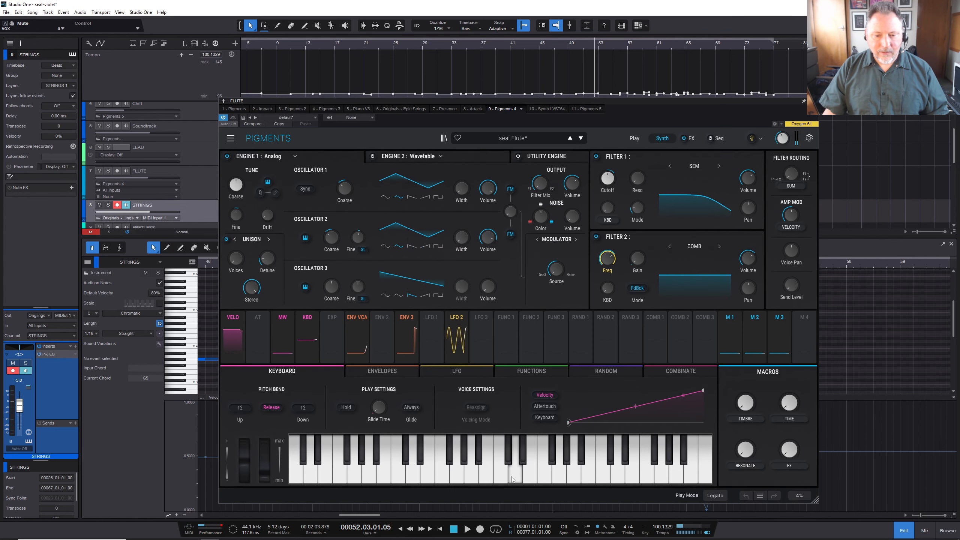
click(530, 475)
click(618, 473)
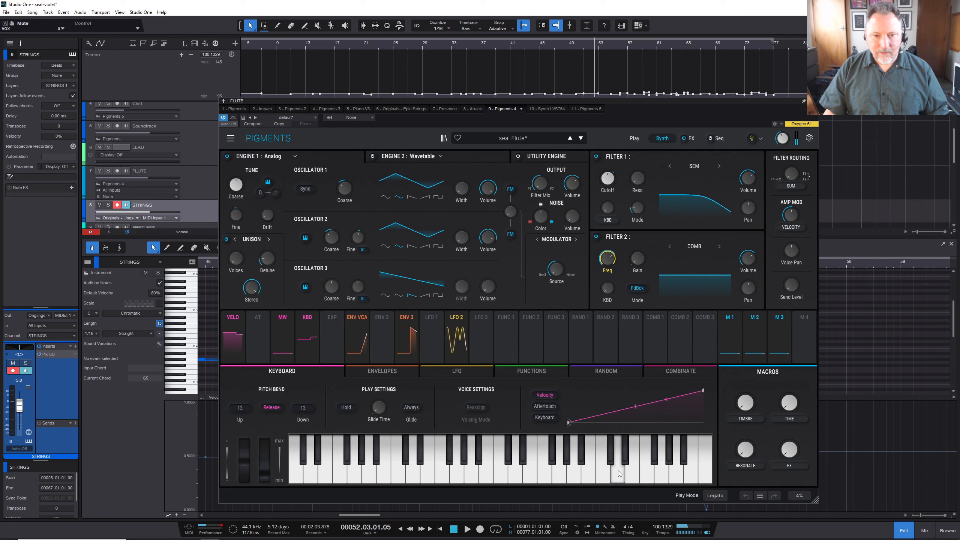
click(678, 473)
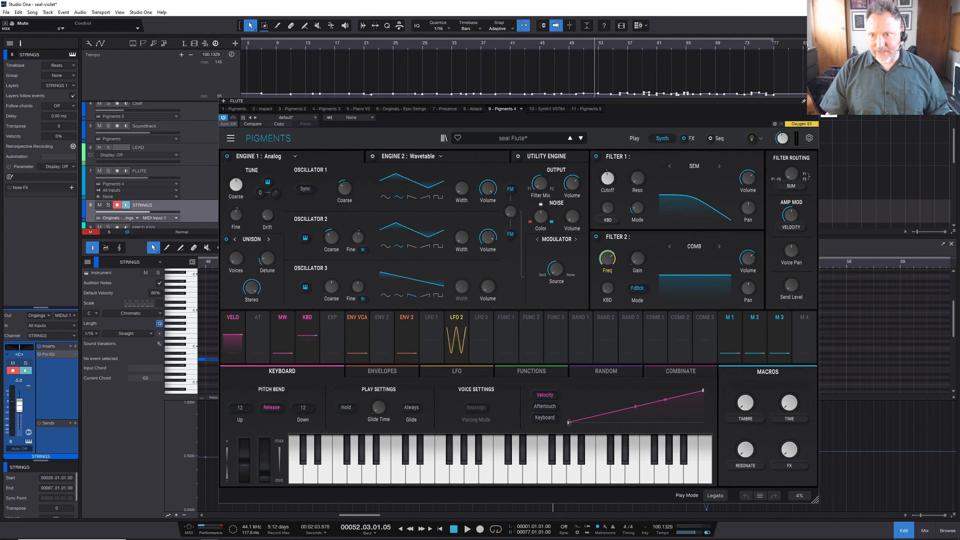
click(813, 101)
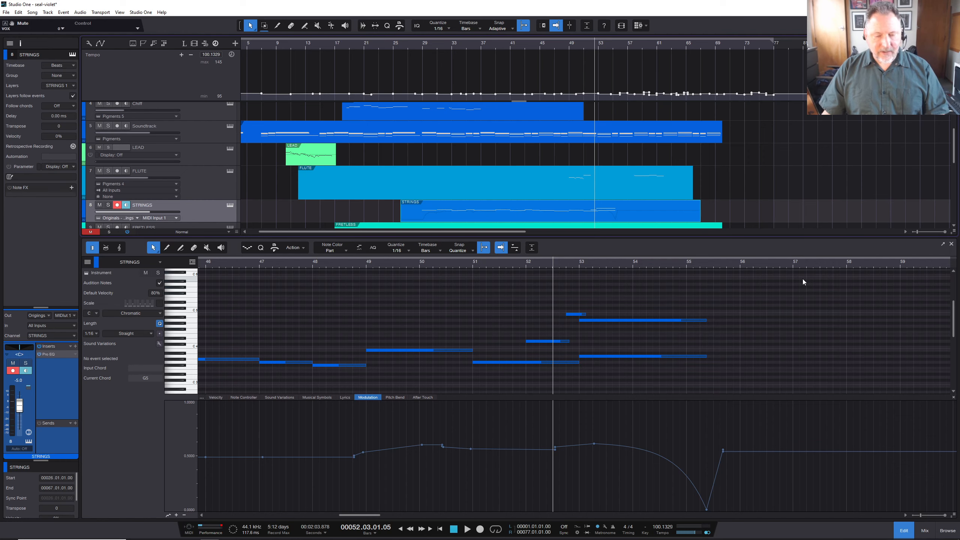
- Close the note editor to show the full arrangement and make the Chiff track taller
key(F3)
key(F3)
key(F2)
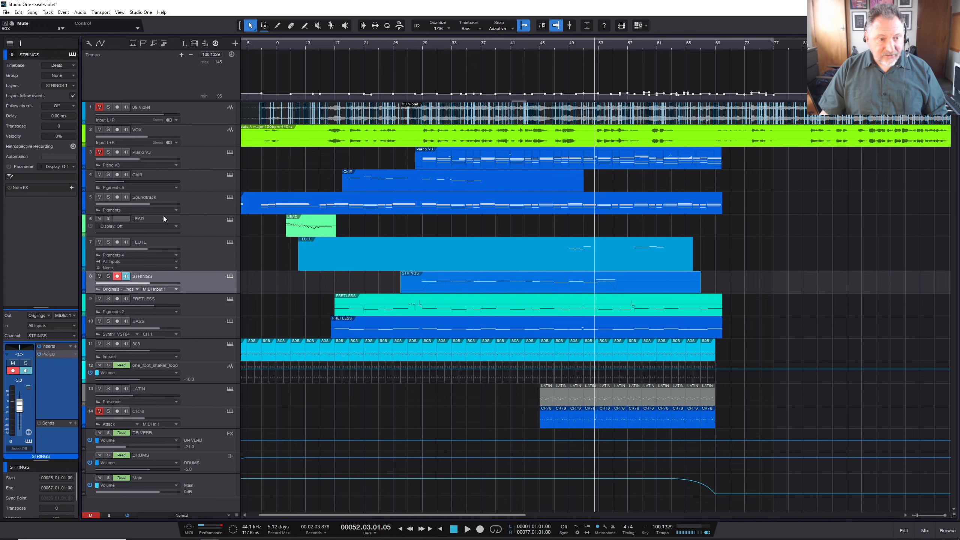
drag(195, 191, 177, 249)
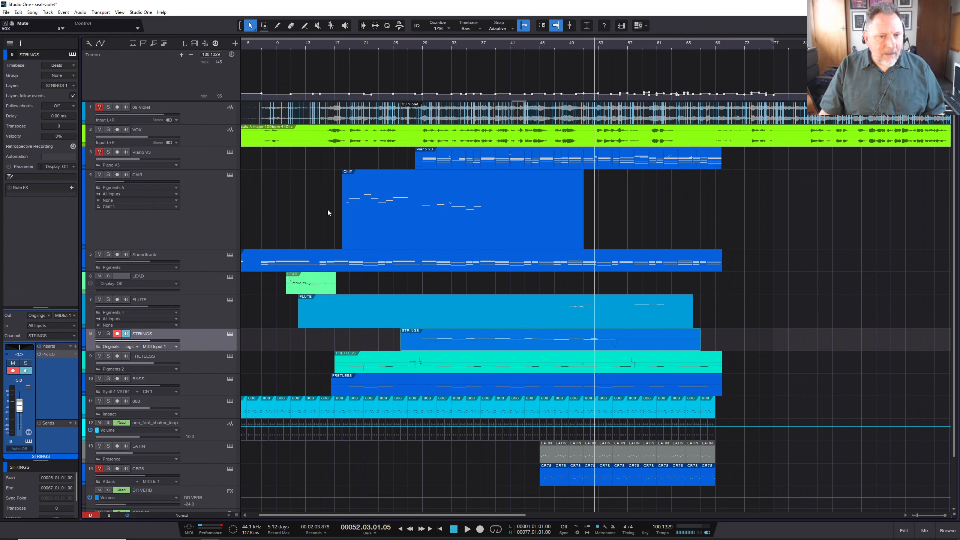
- Solo the Chiff track, play it from bar 18, and stop playback
click(108, 175)
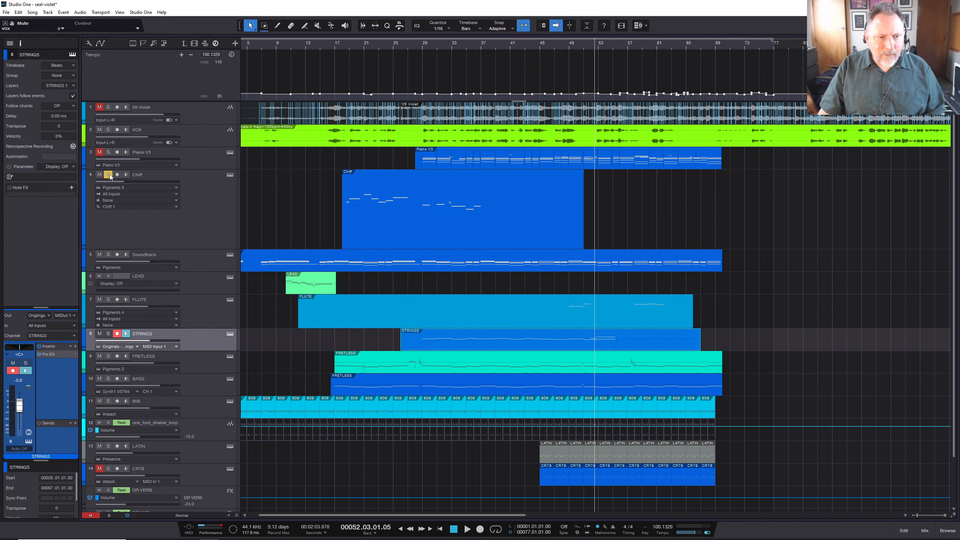
drag(342, 44, 361, 60)
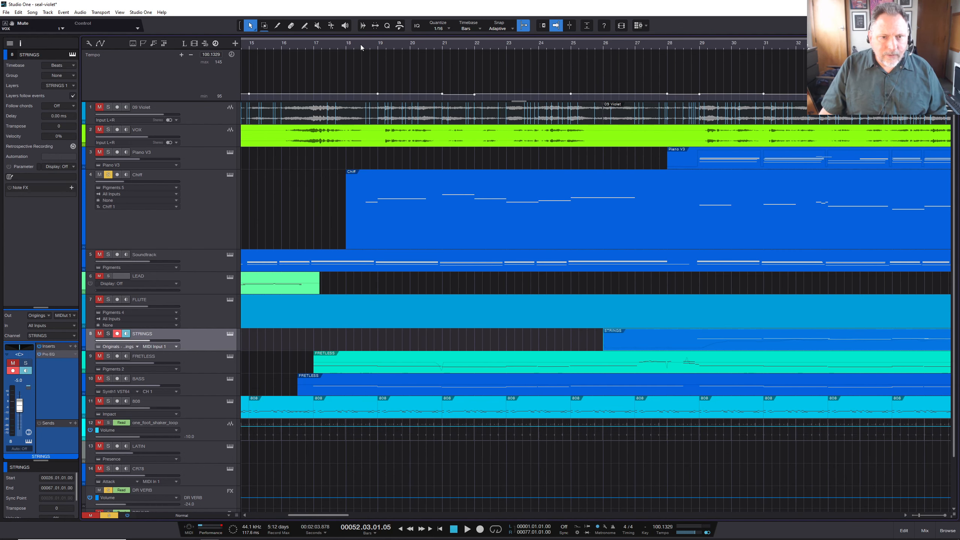
click(354, 45)
key(space)
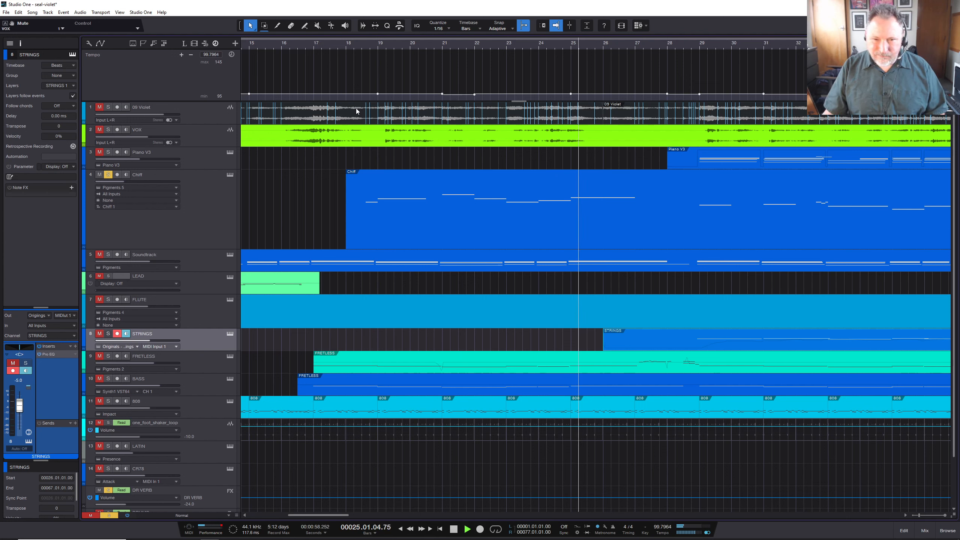
key(space)
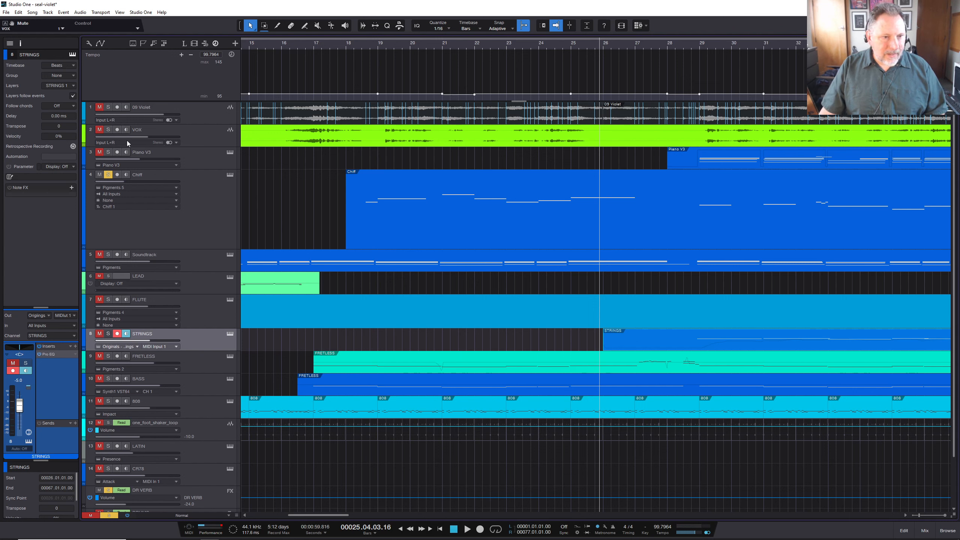
- Add VOX to the solo, replay it with Chiff from bar 18, and stop playback
click(108, 129)
click(100, 130)
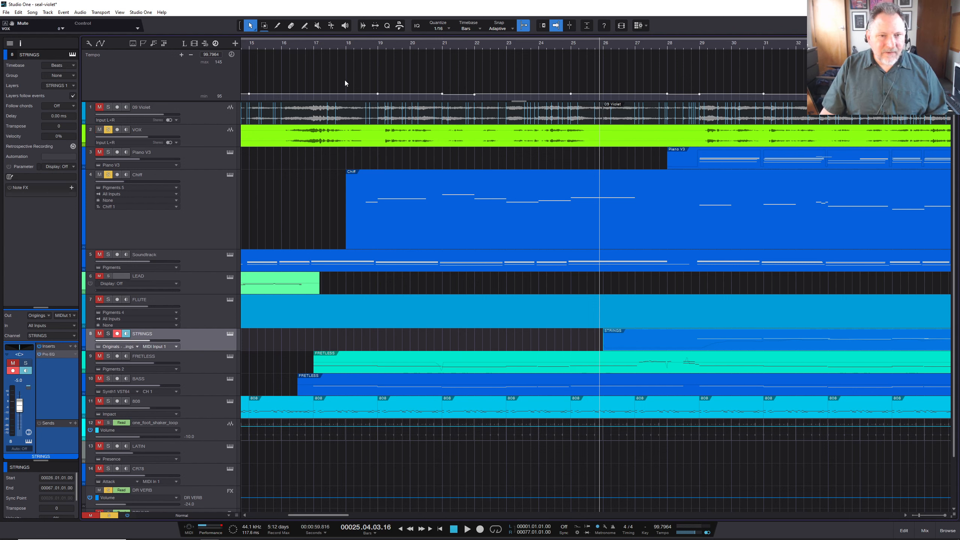
click(353, 47)
key(space)
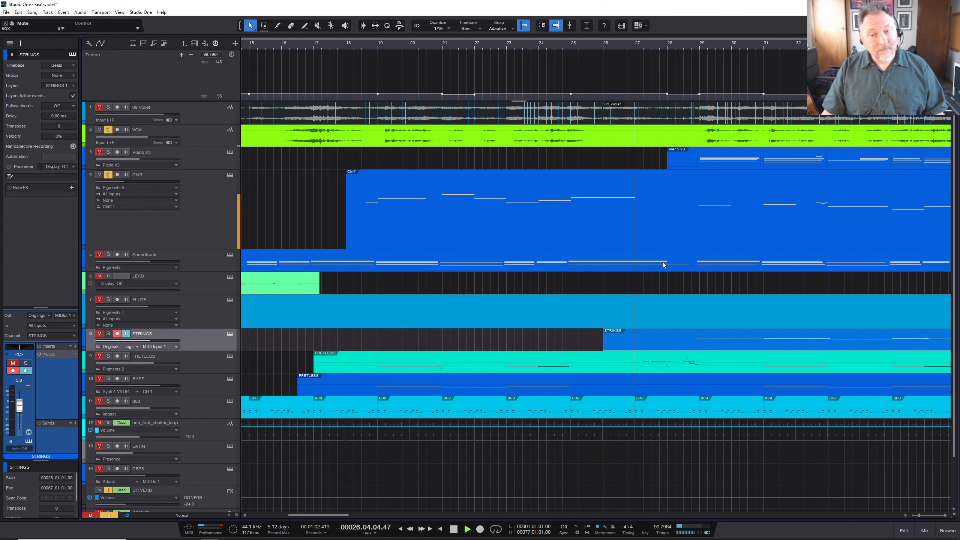
key(space)
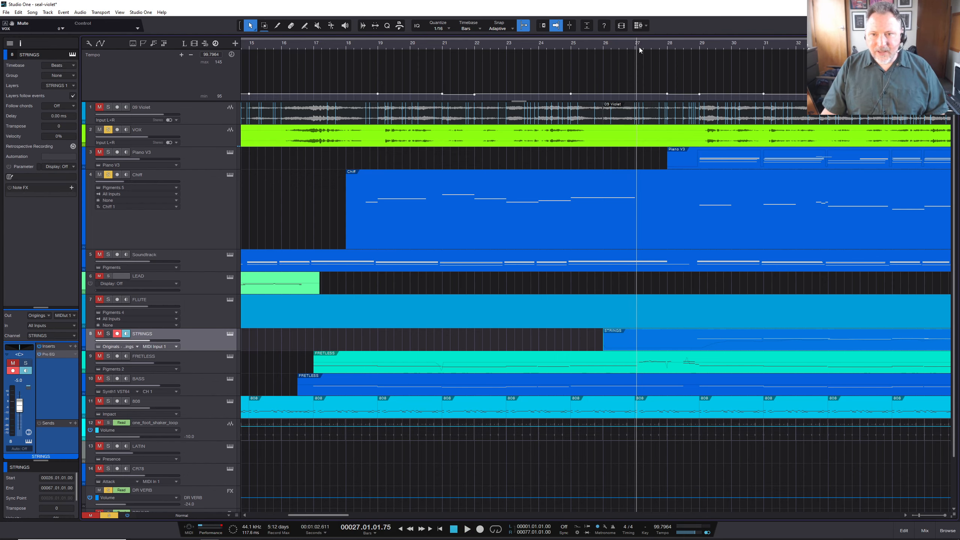
- Clear the solos on all tracks and unmute Piano V3
drag(639, 48, 504, 32)
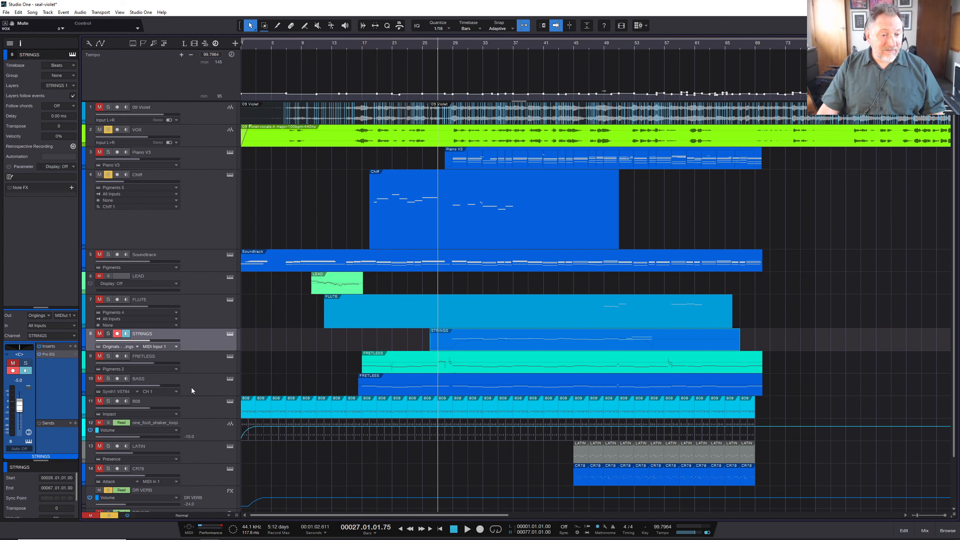
scroll(201, 476, down, 3)
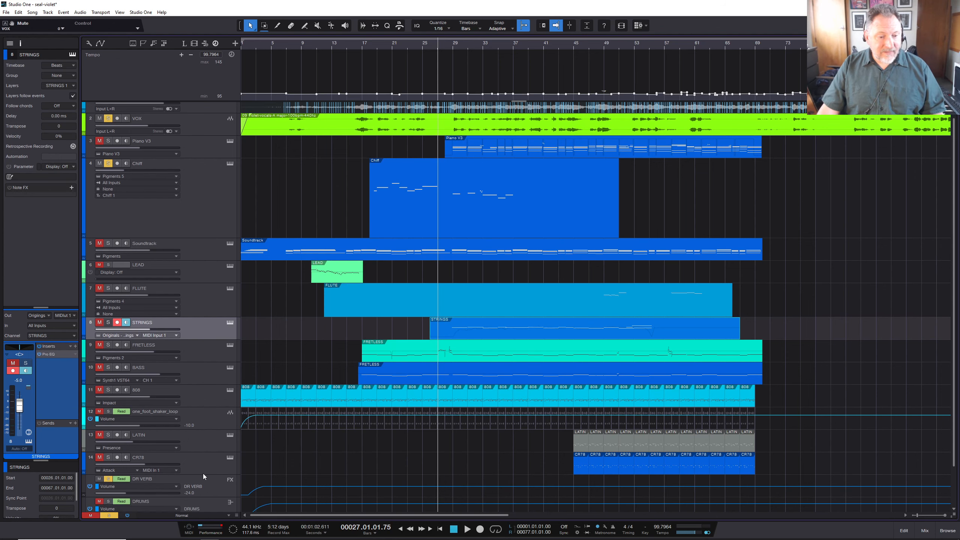
scroll(199, 479, down, 1)
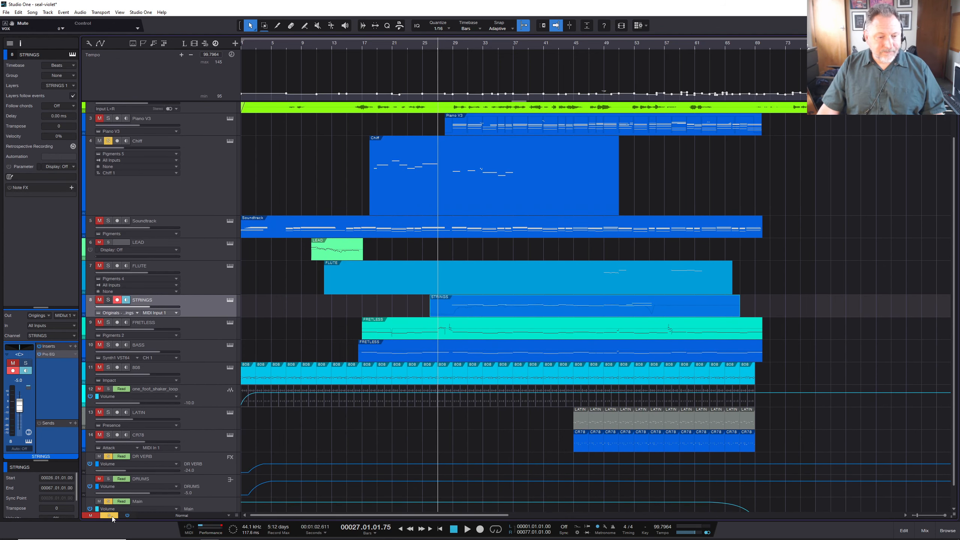
click(109, 515)
scroll(95, 516, up, 4)
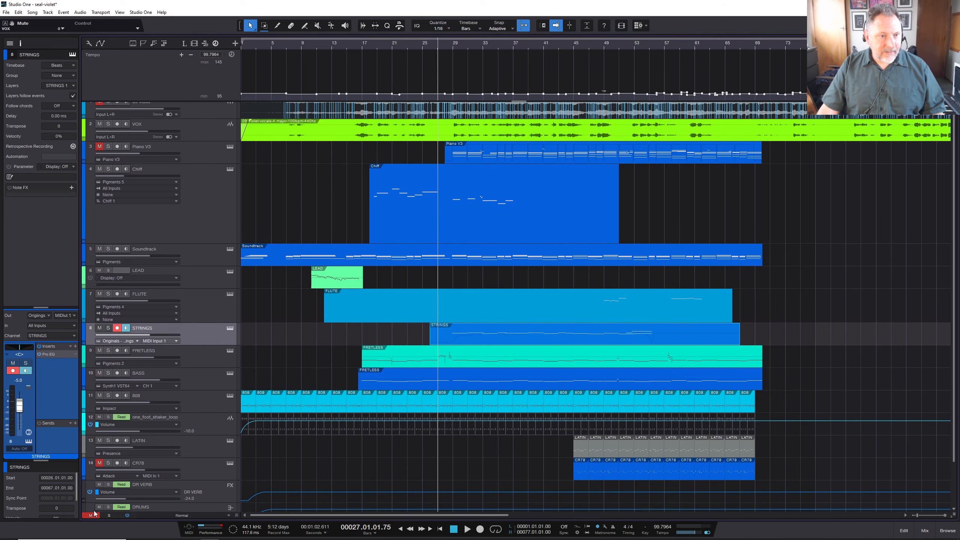
click(100, 152)
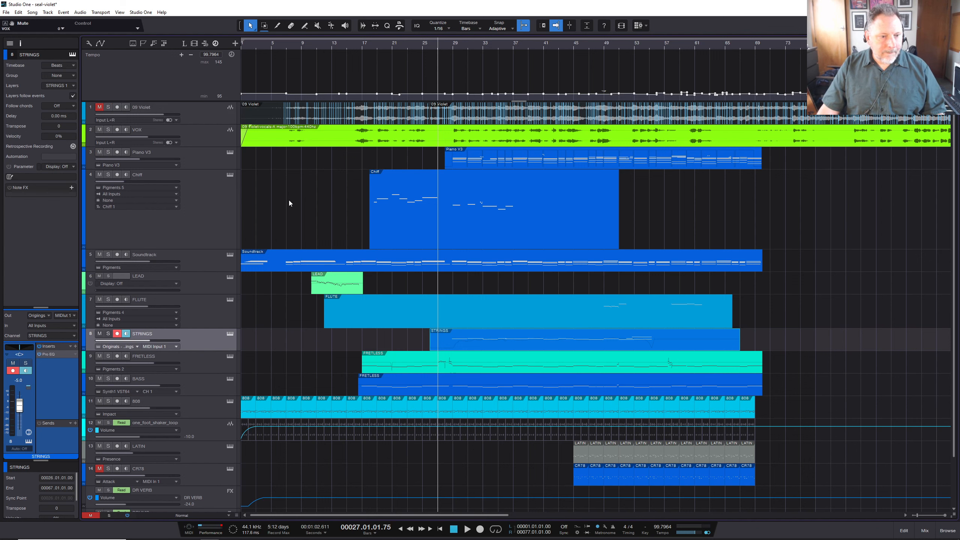
- Play the mix from the song start and trim the beginning of the FLUTE part to bar 47
key(Home)
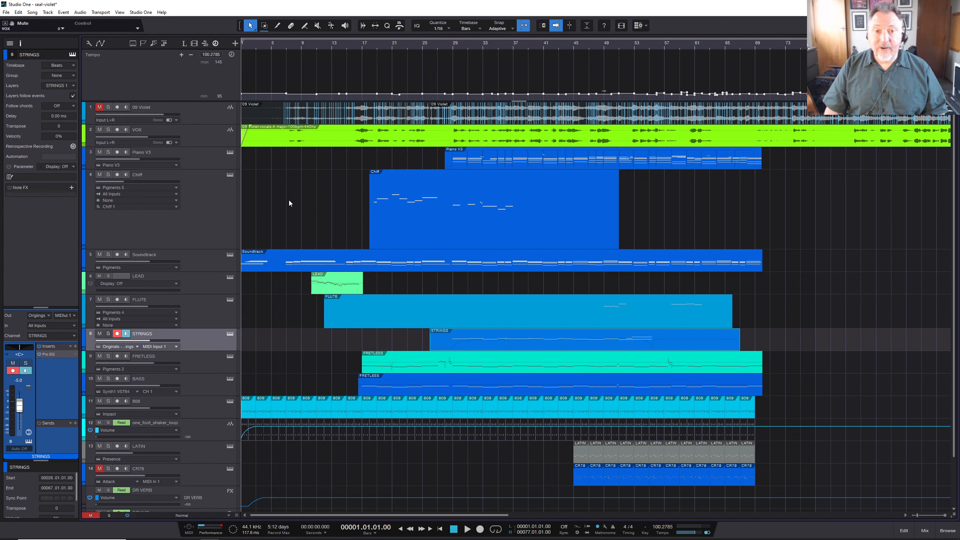
key(space)
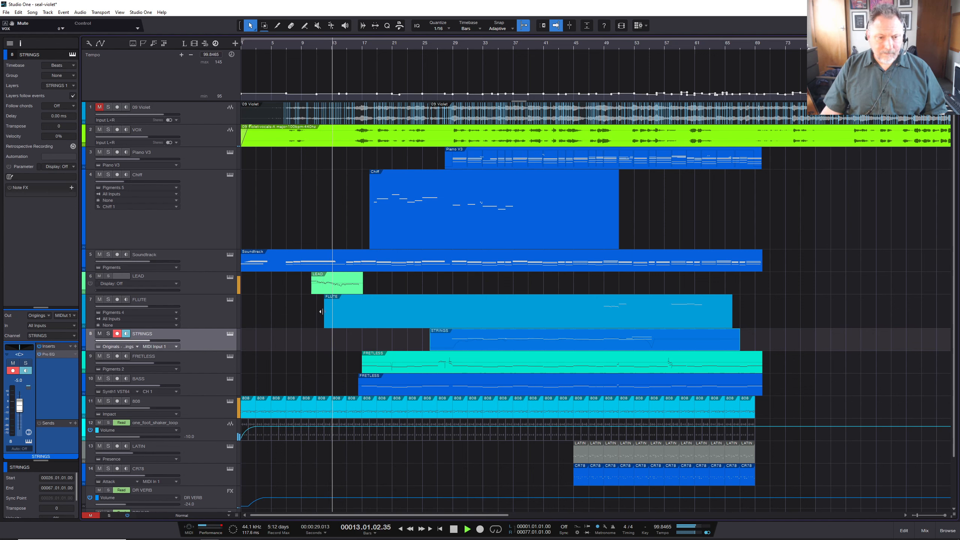
drag(321, 312, 587, 319)
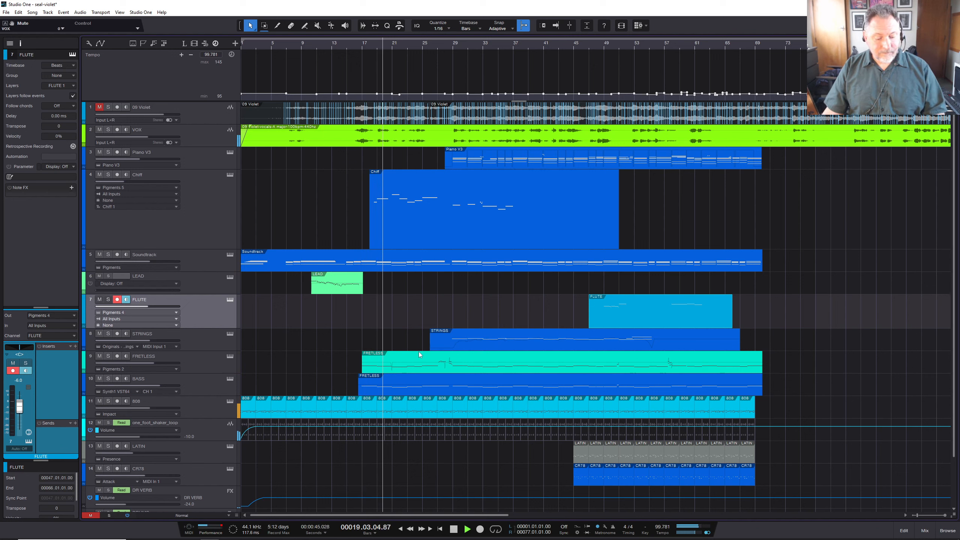
- Check the mixer levels during playback, and make the Chiff track shorter and the Piano V3 track taller
key(F3)
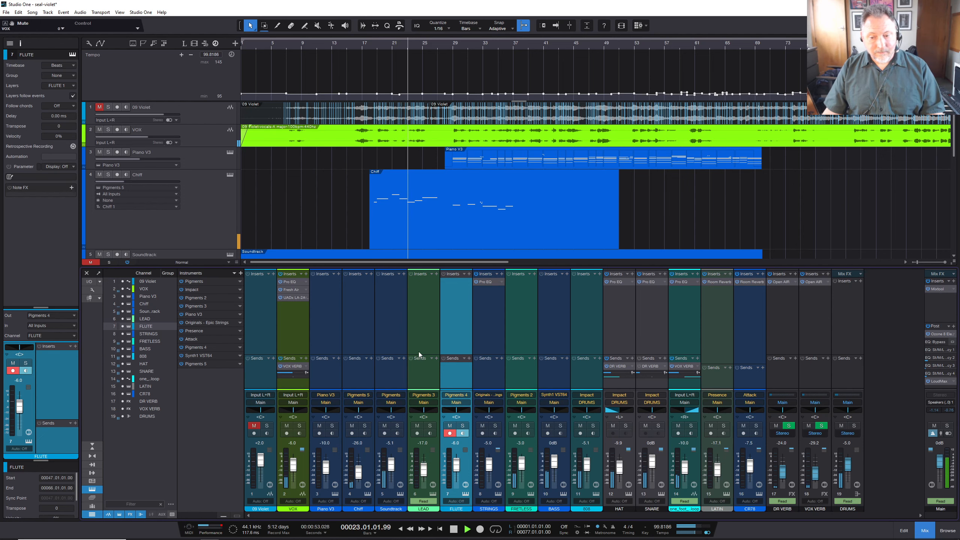
key(F3)
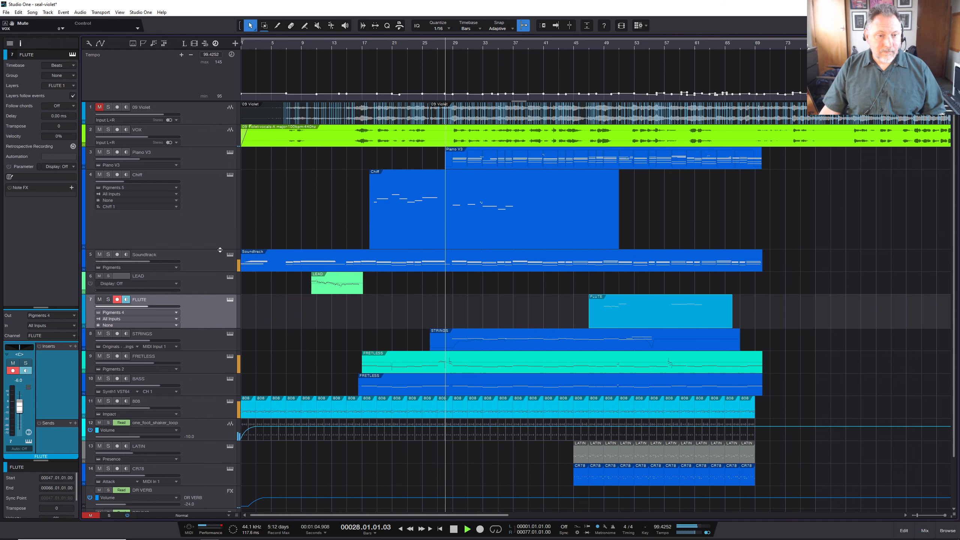
drag(220, 250, 228, 211)
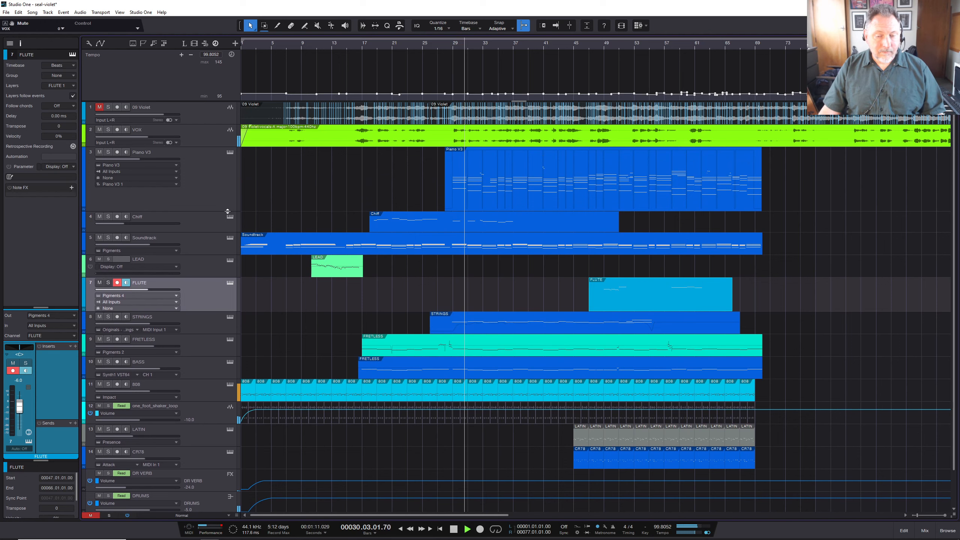
drag(228, 211, 227, 206)
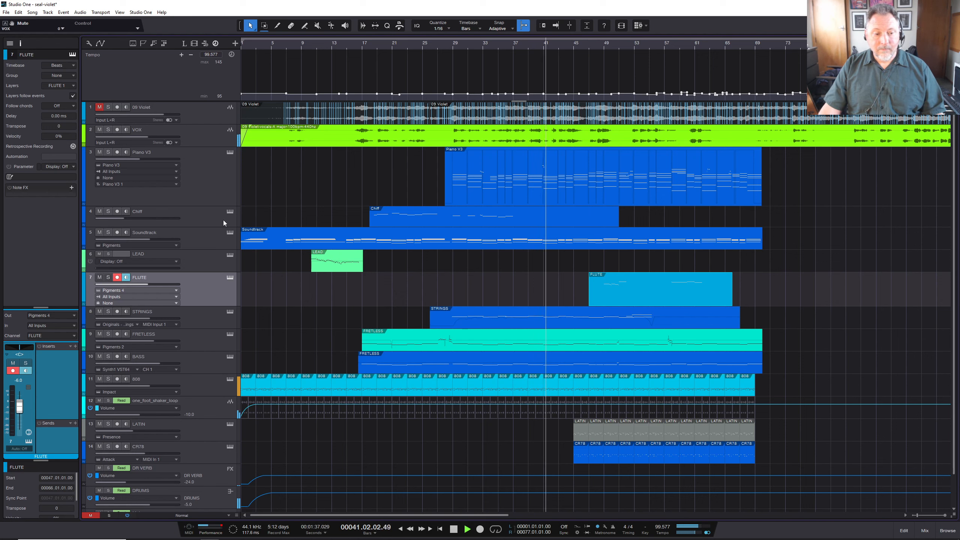
- View the 808 track's Impact XT instrument during playback, close it, and stop playback near the song's end
click(231, 380)
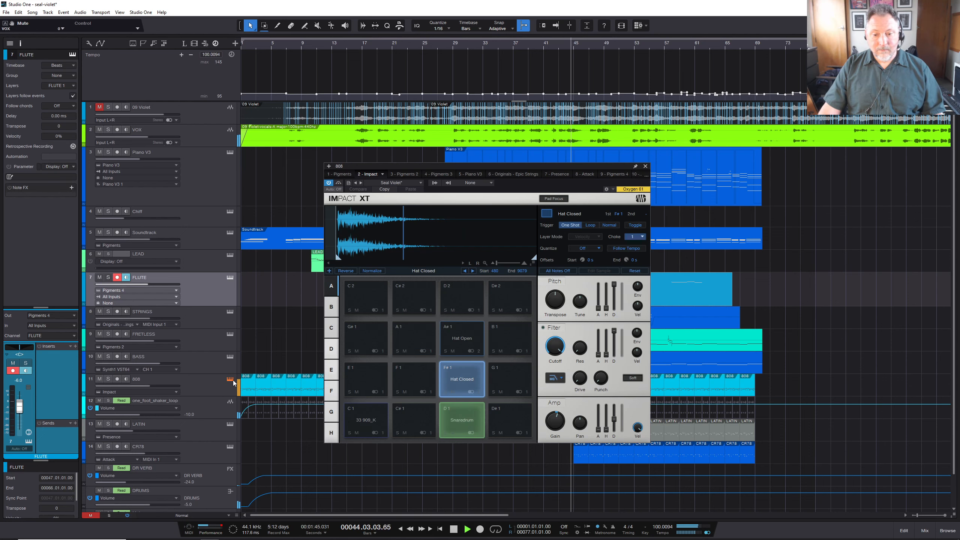
click(232, 380)
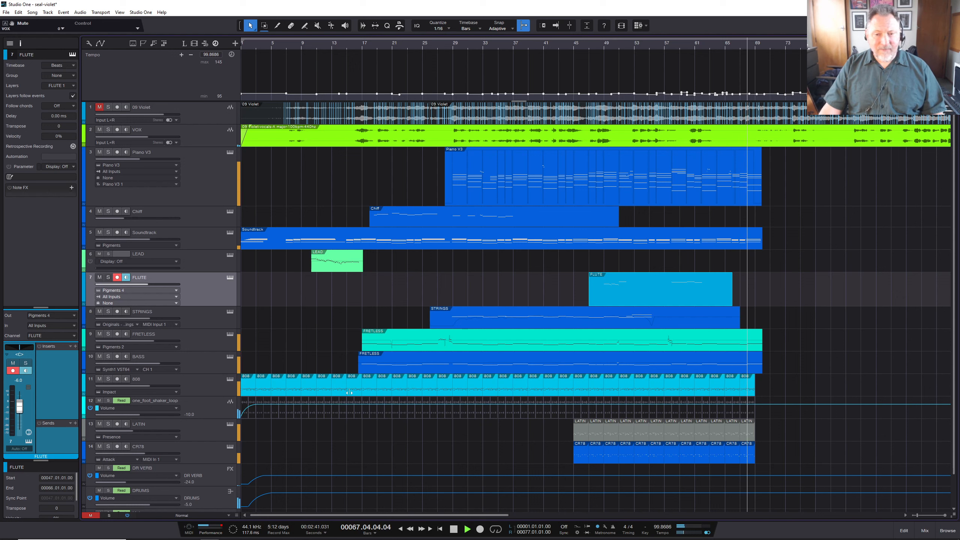
key(space)
key(f)
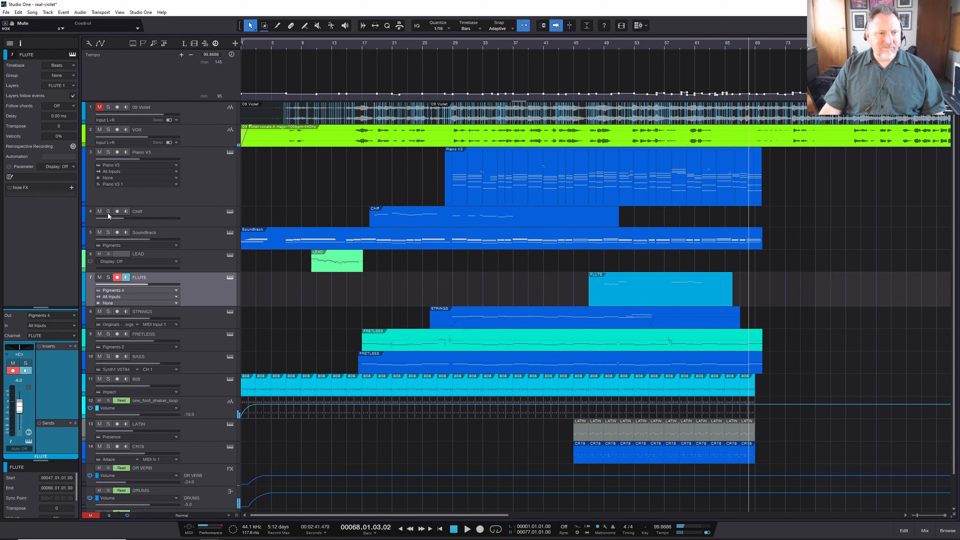
- Solo VOX, play it from bar 61, and stop playback
click(109, 131)
click(693, 46)
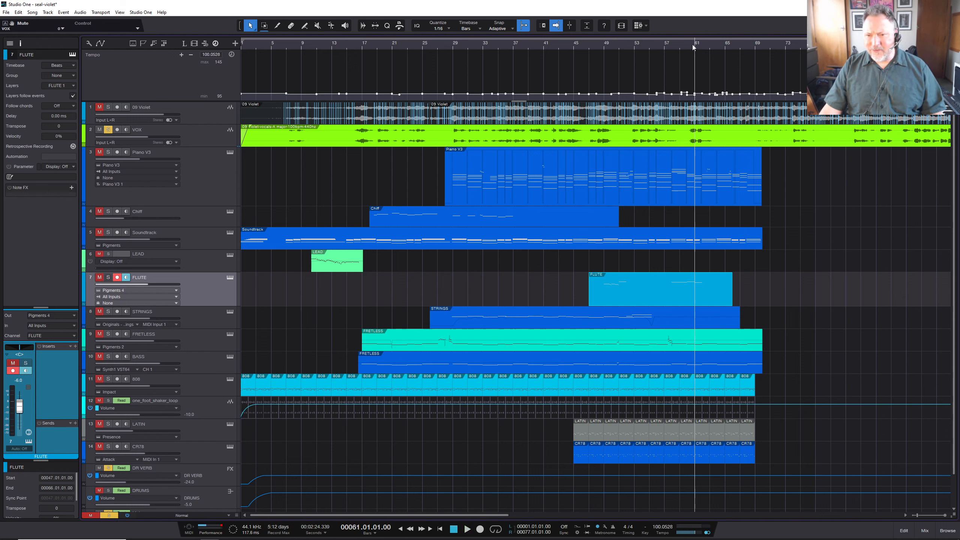
key(space)
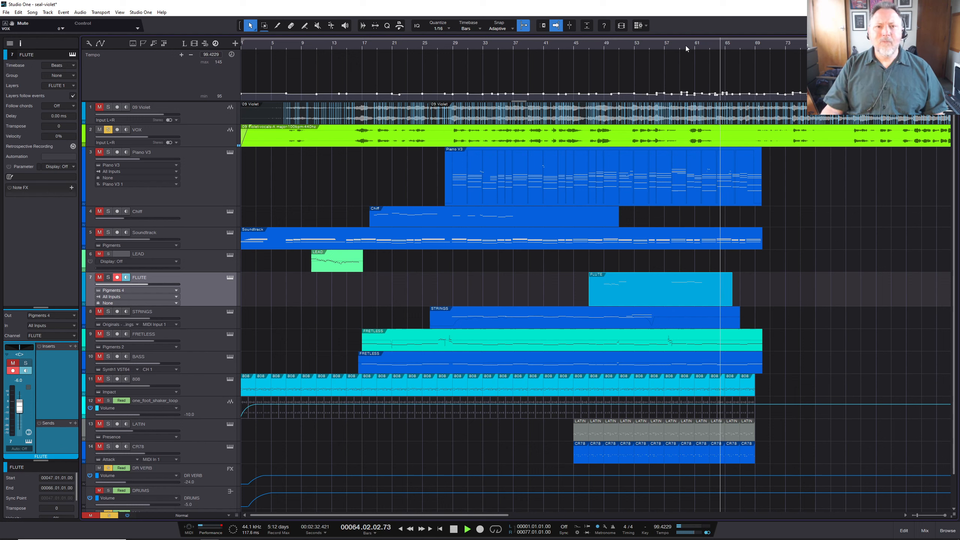
key(space)
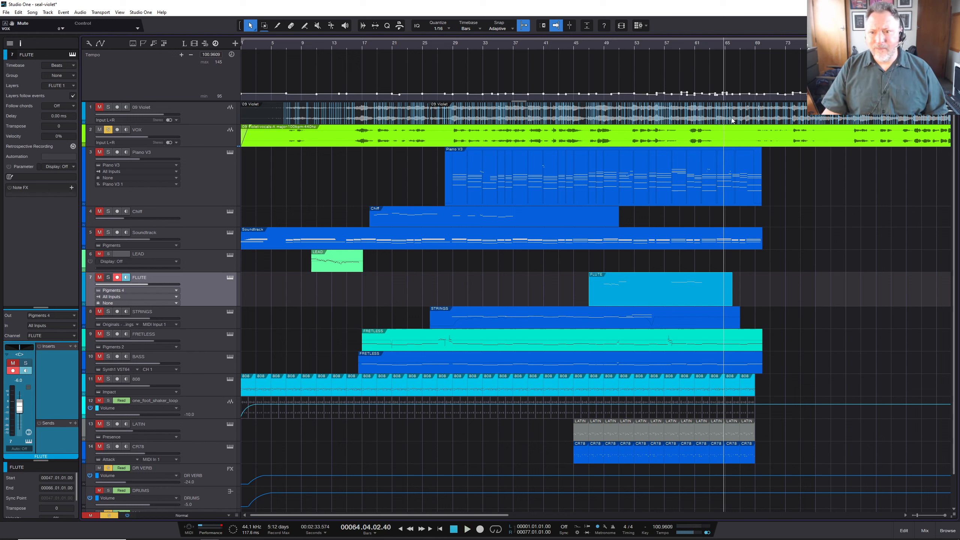